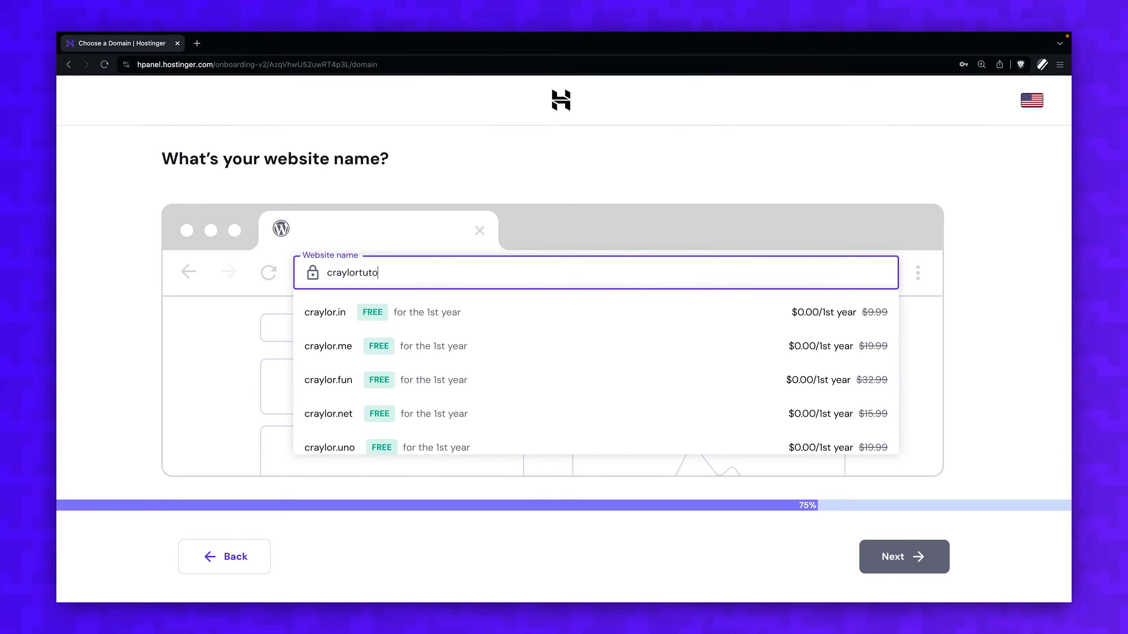
- Enter craylortutorial.com as the website name in the hosting onboarding
text(rial.)
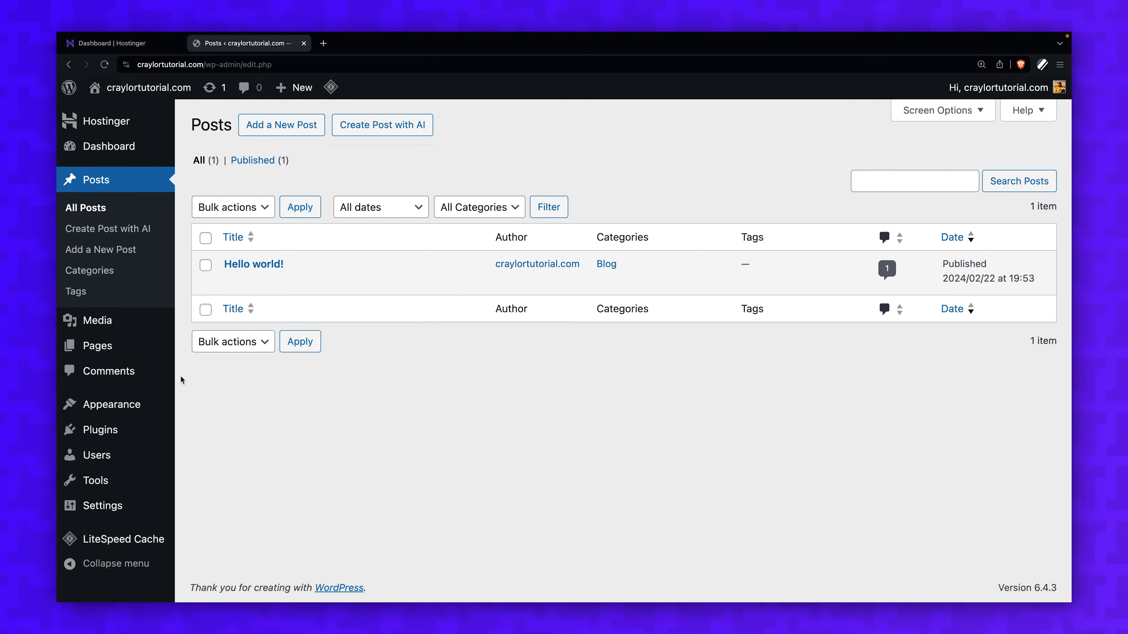
mouse_move(152, 333)
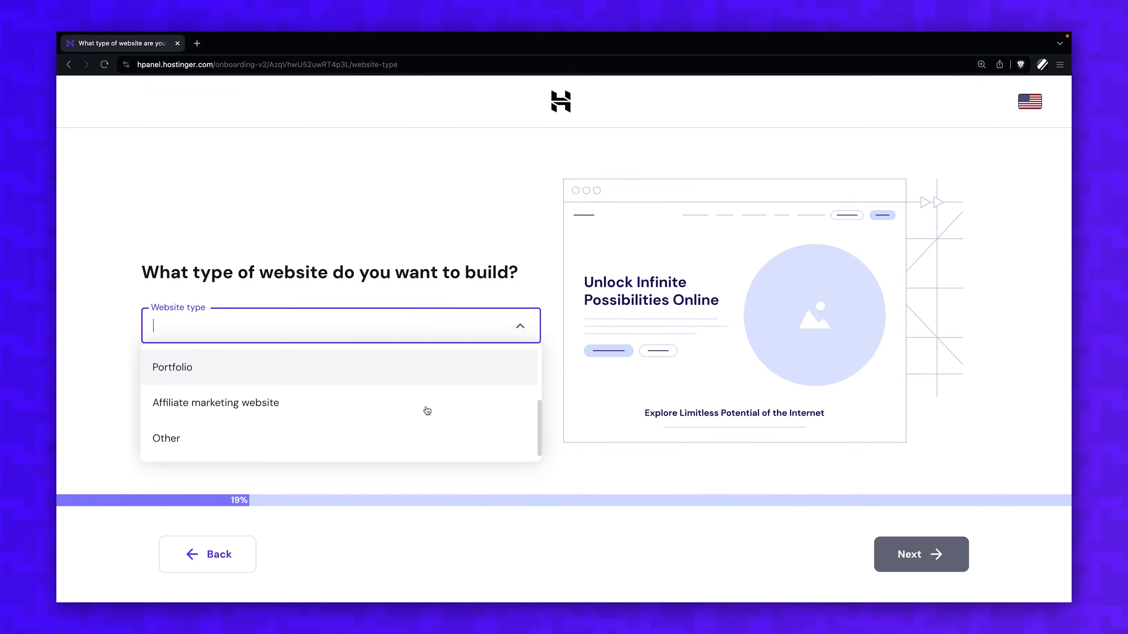
- Answer the onboarding questions by choosing a website type, creating the site for myself or my business, and selecting the Kadence template
scroll(425, 405, up, 2)
click(413, 401)
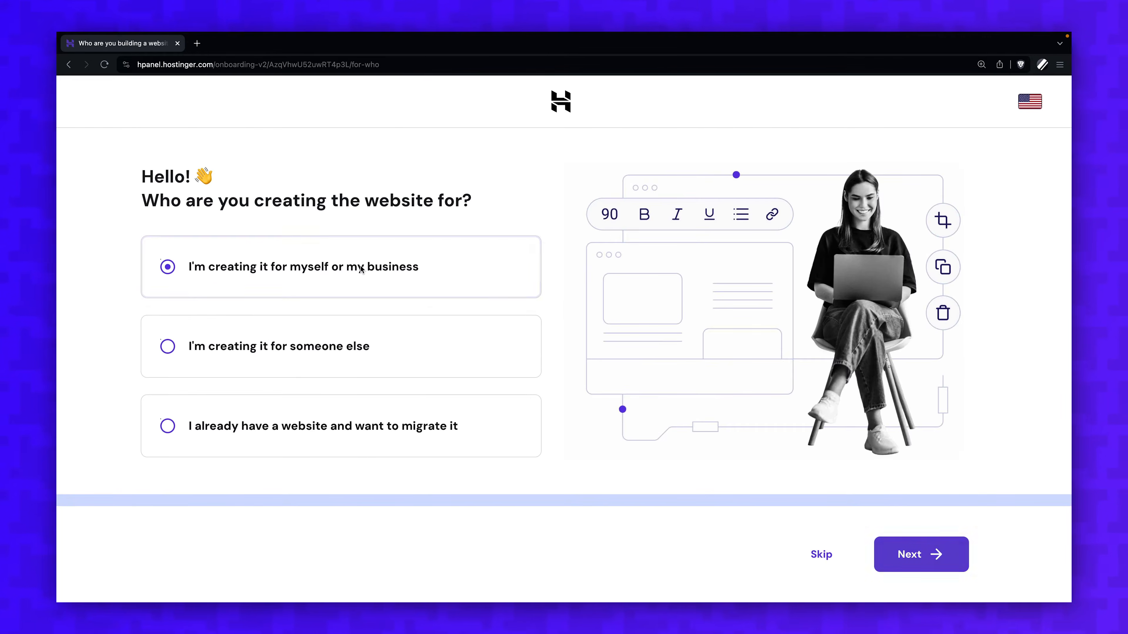
click(949, 558)
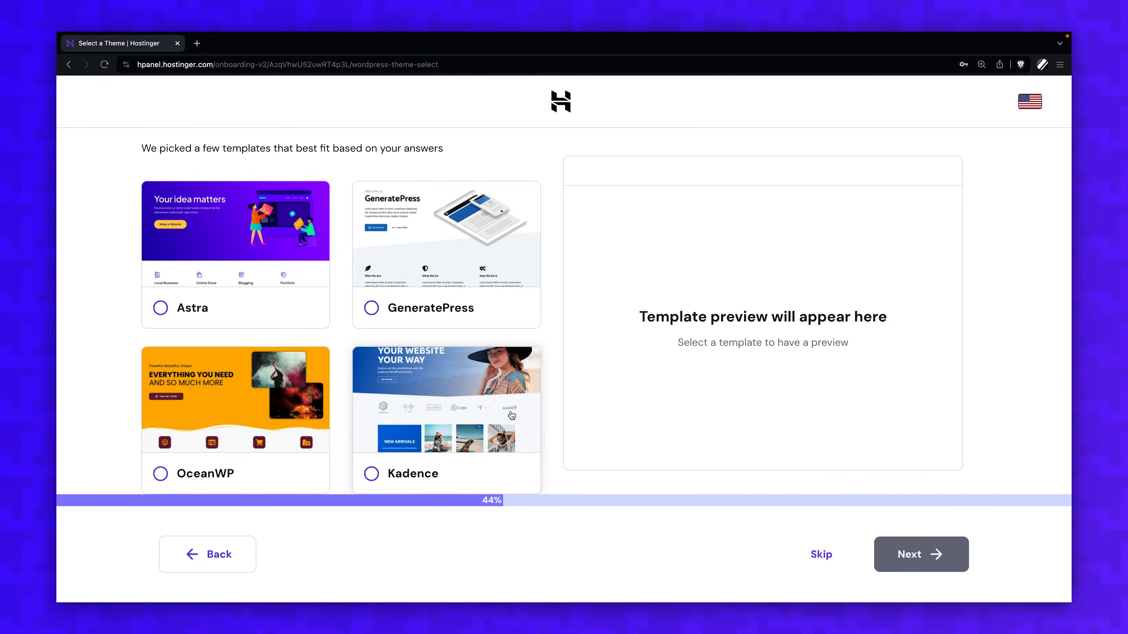
click(509, 415)
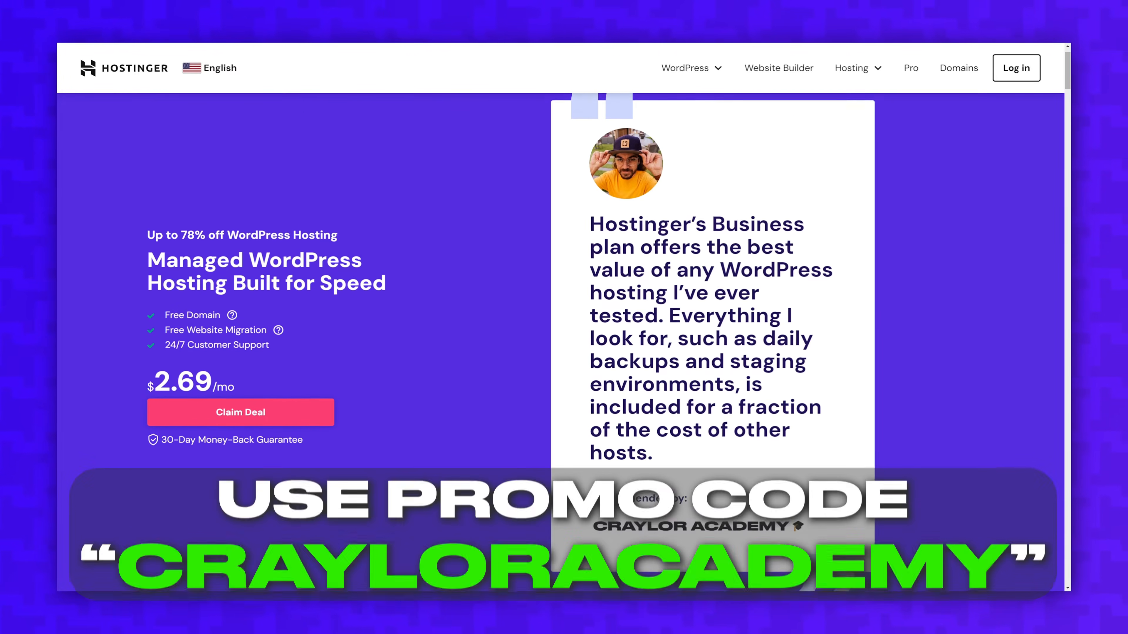
scroll(560, 342, down, 1)
scroll(560, 311, down, 1)
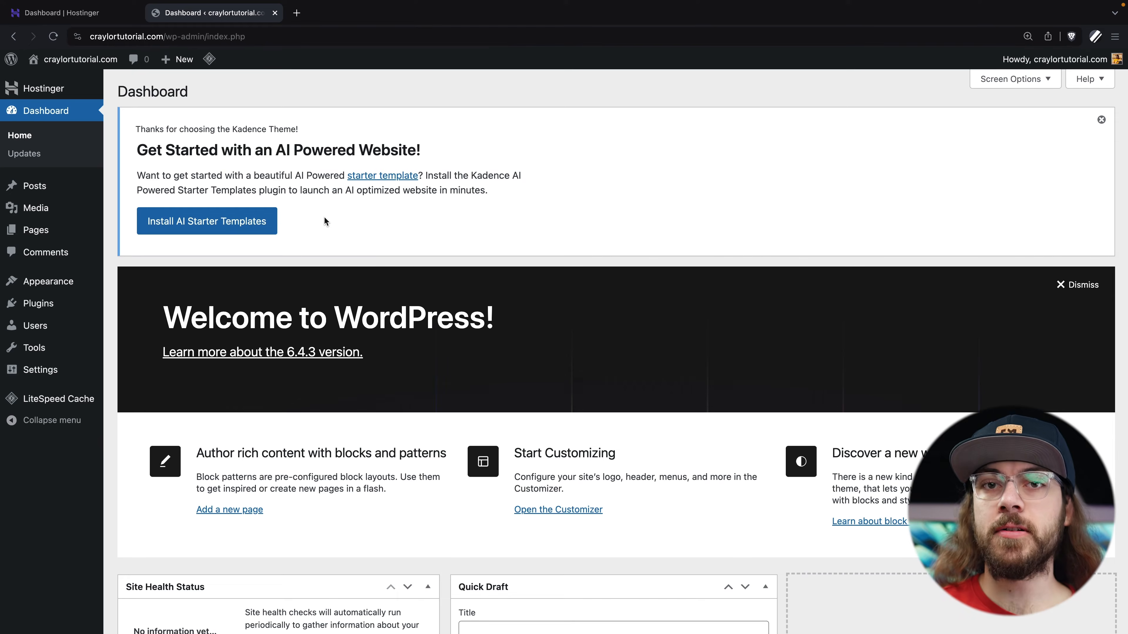
- Go to the Kadence theme page in the WordPress admin and install the AI Starter Templates plugin
mouse_move(91, 283)
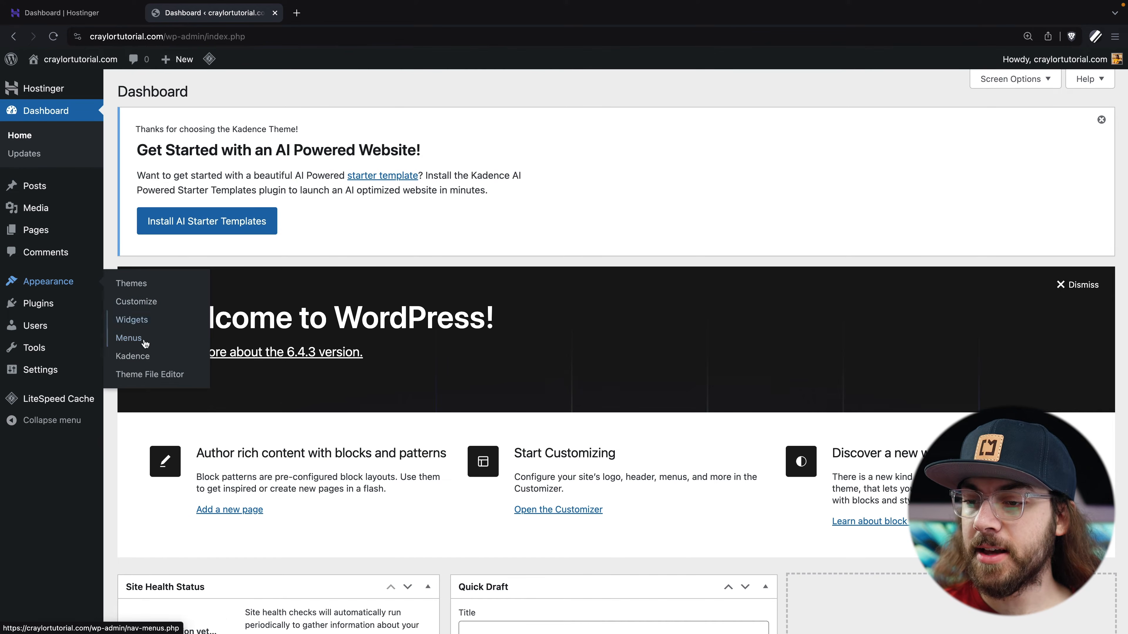
click(150, 358)
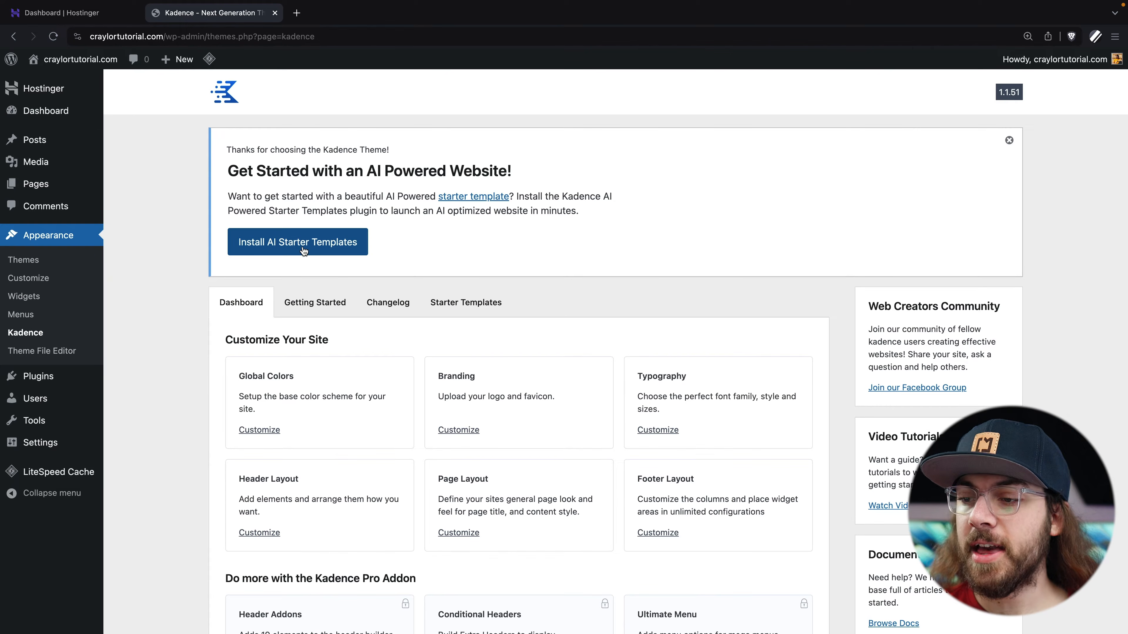
click(273, 245)
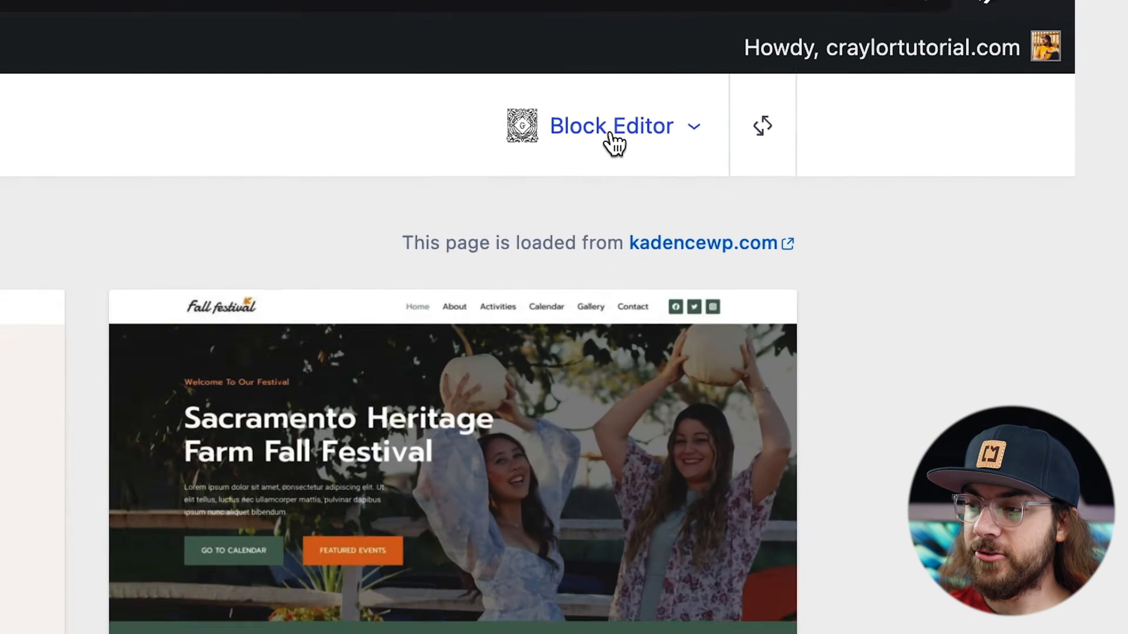
- Show the Kadence starter templates for the Block Editor and filter them to Free Only
click(952, 90)
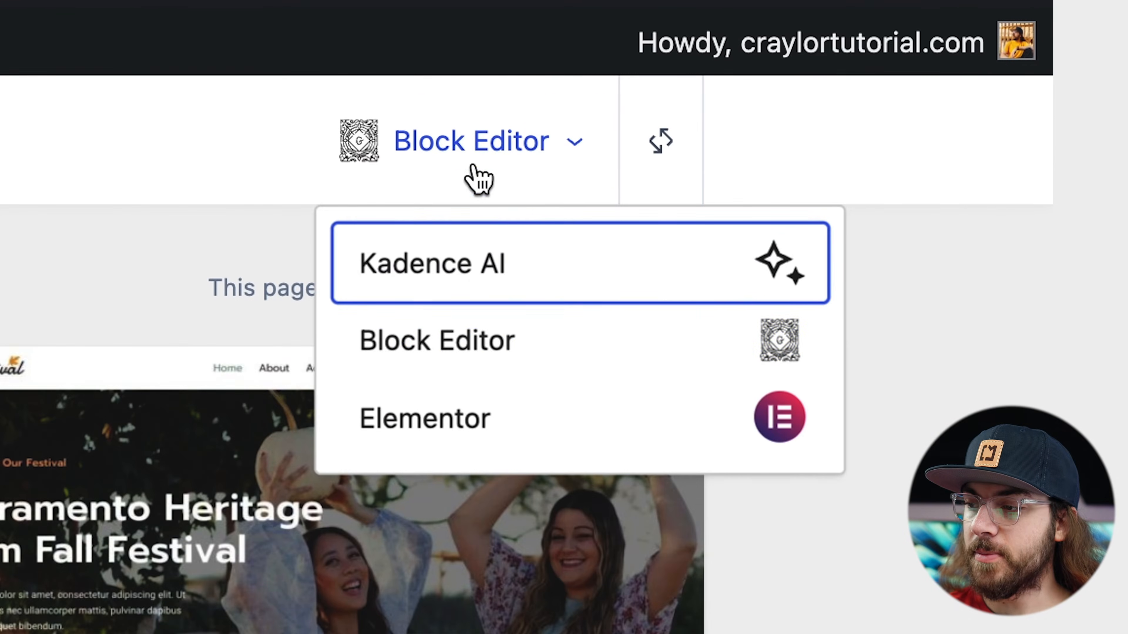
click(527, 355)
scroll(709, 196, down, 8)
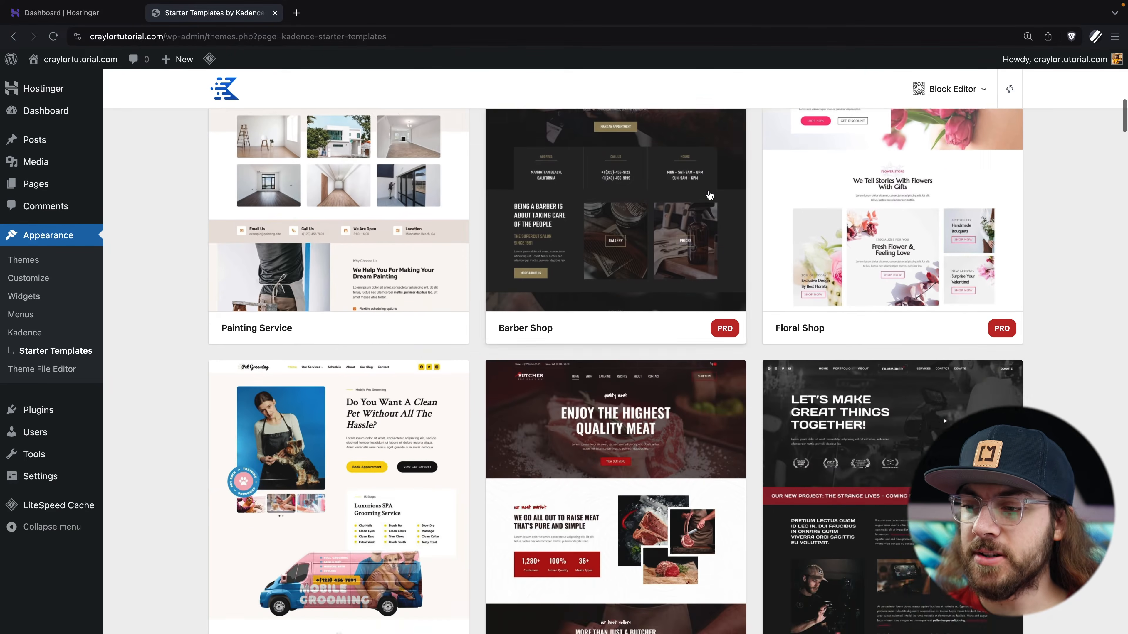
scroll(709, 195, down, 15)
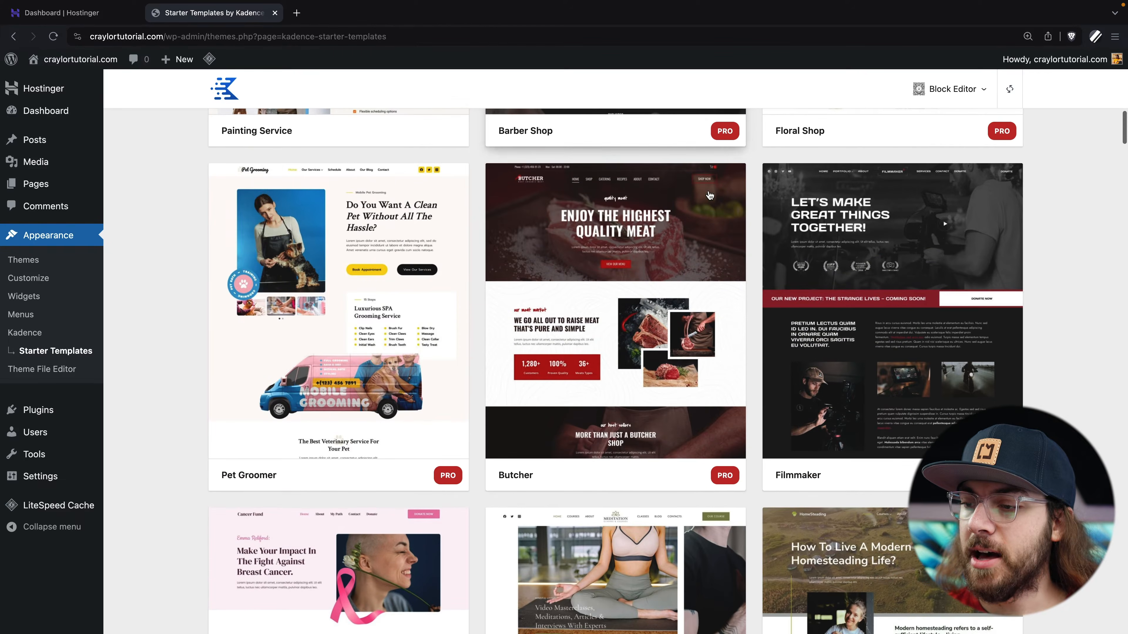
scroll(709, 195, up, 20)
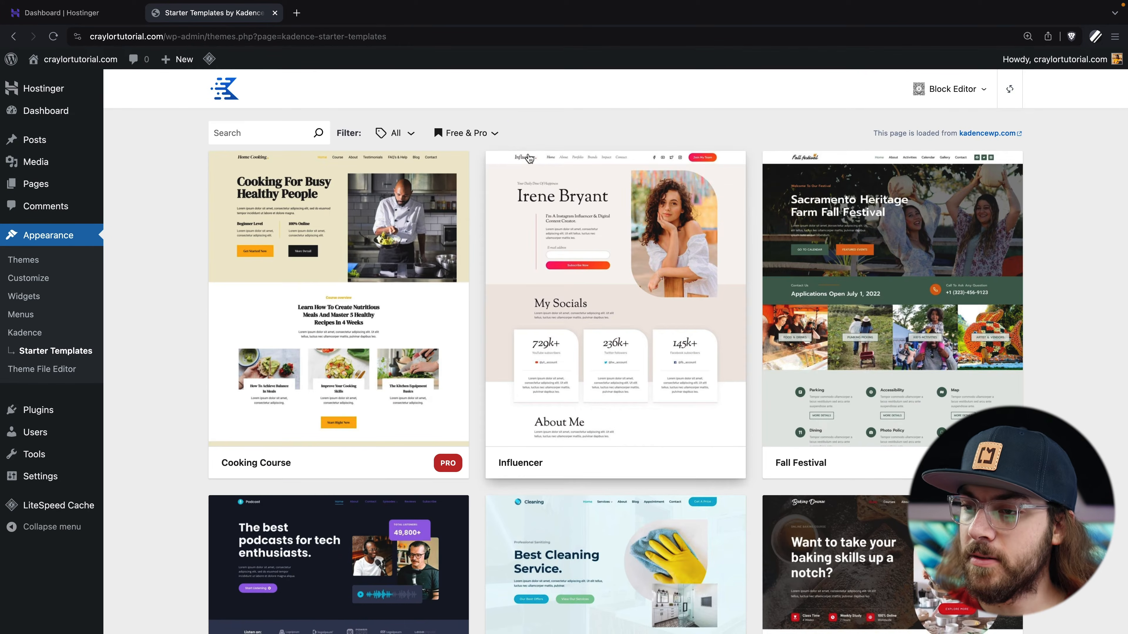
click(484, 216)
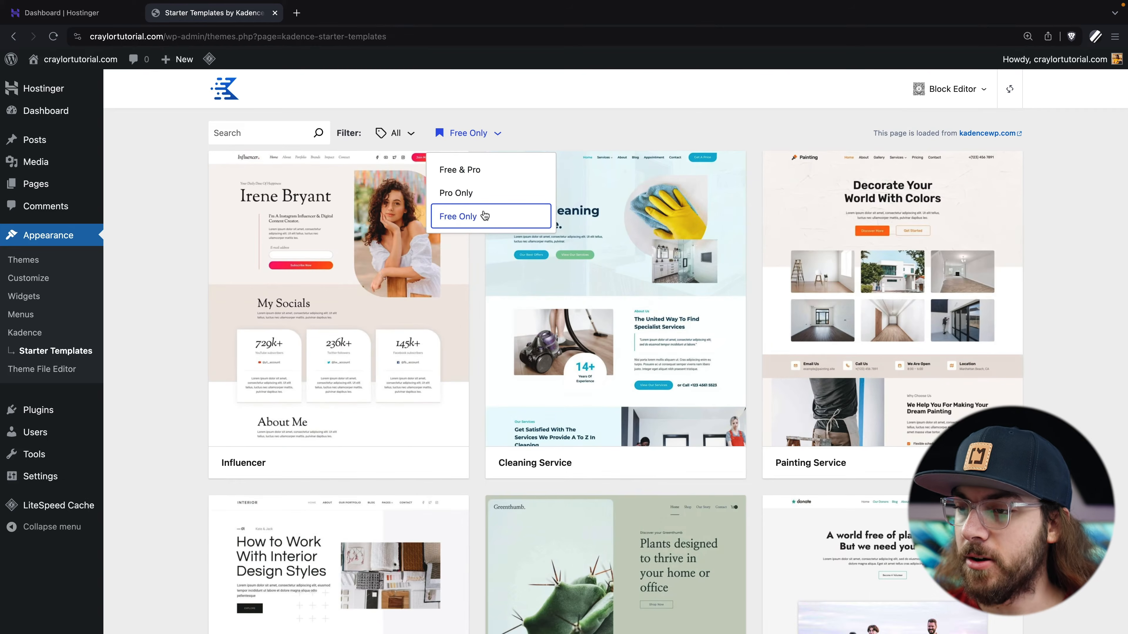
- Browse the free starter templates and choose the Interior Design template
scroll(164, 349, down, 10)
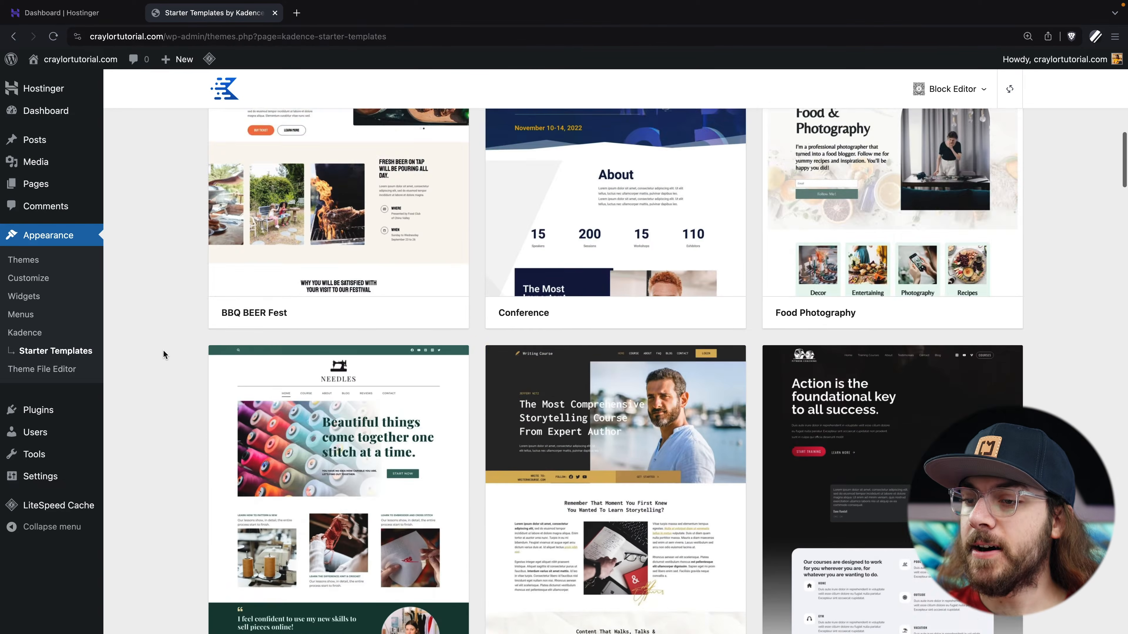
scroll(164, 354, down, 8)
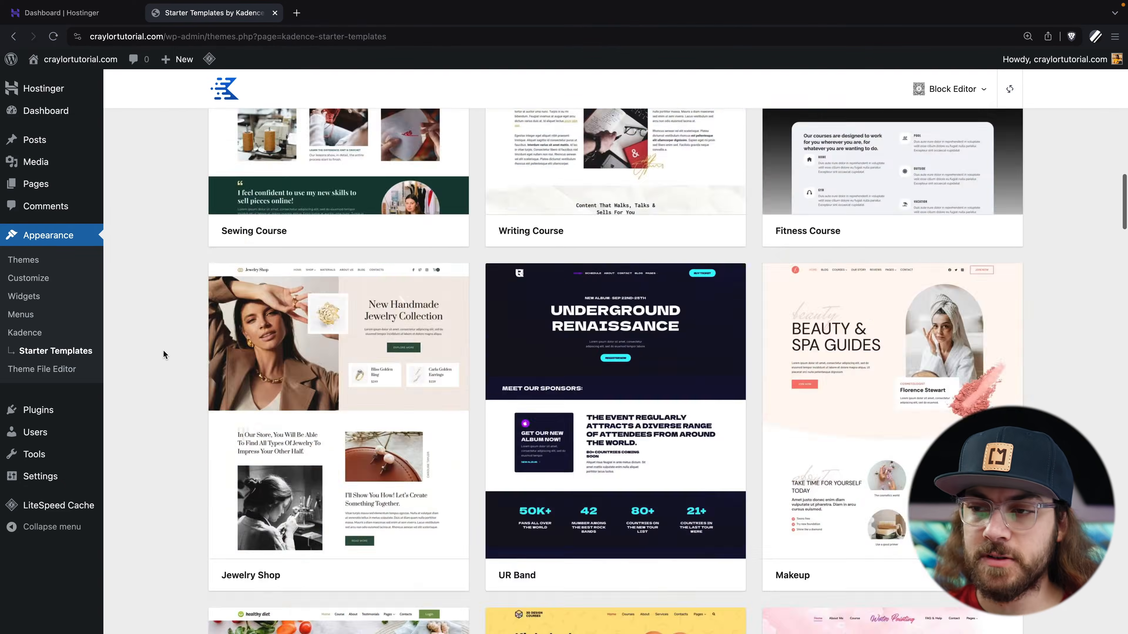
scroll(163, 354, up, 20)
scroll(163, 355, down, 4)
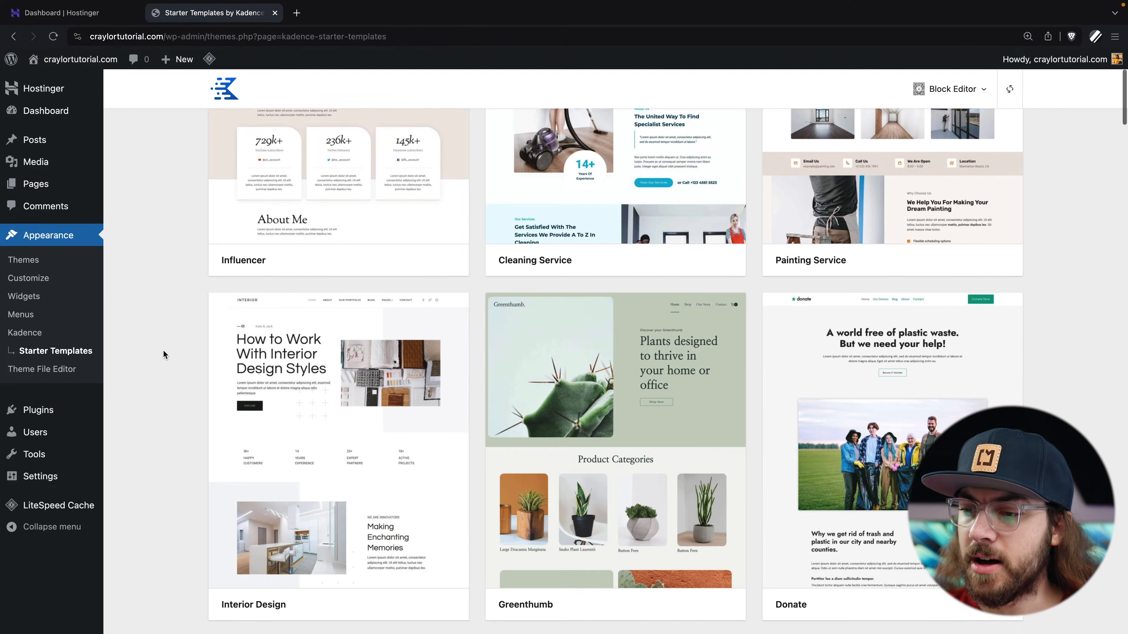
scroll(163, 354, down, 2)
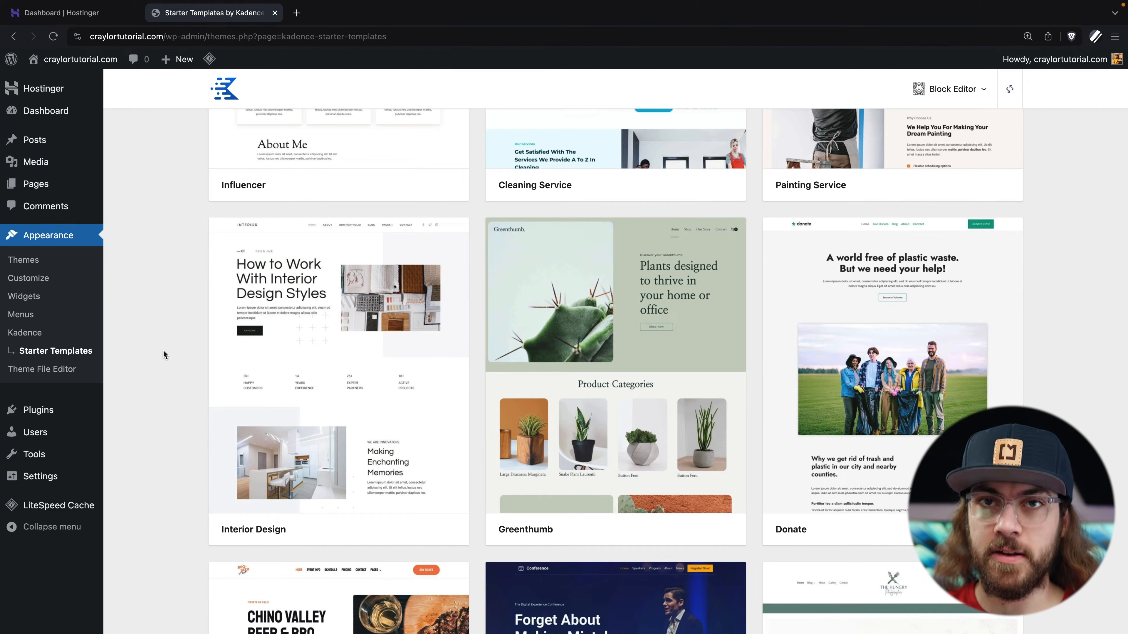
click(272, 338)
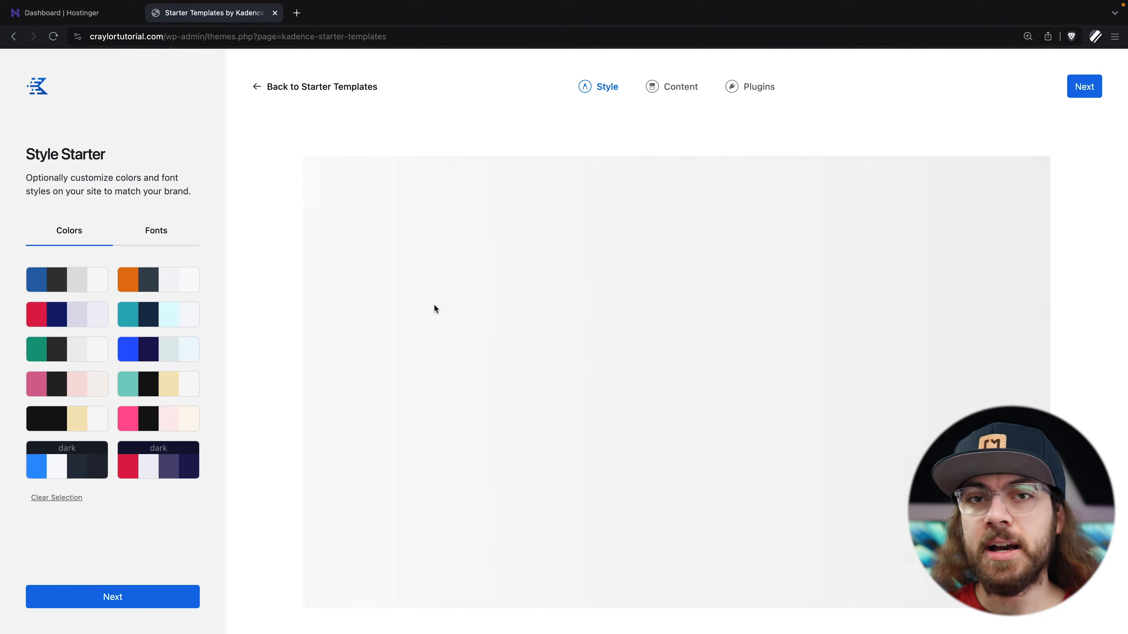
- Review the Interior Design template's Home, About, Our Portfolio and Blog pages in the preview
scroll(507, 320, down, 15)
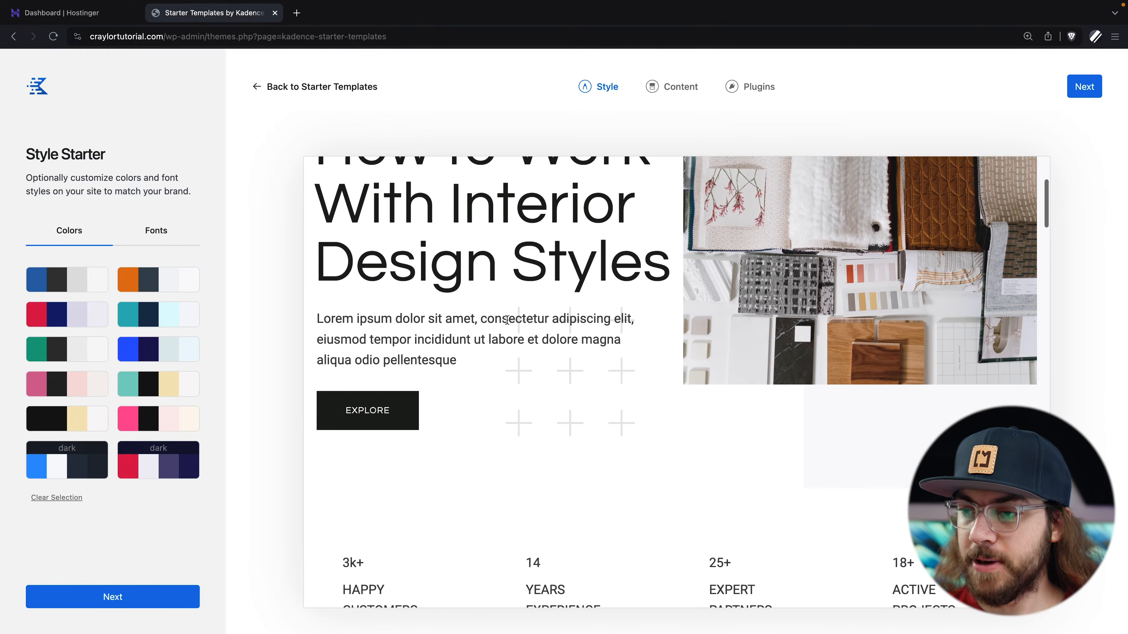
scroll(506, 319, down, 15)
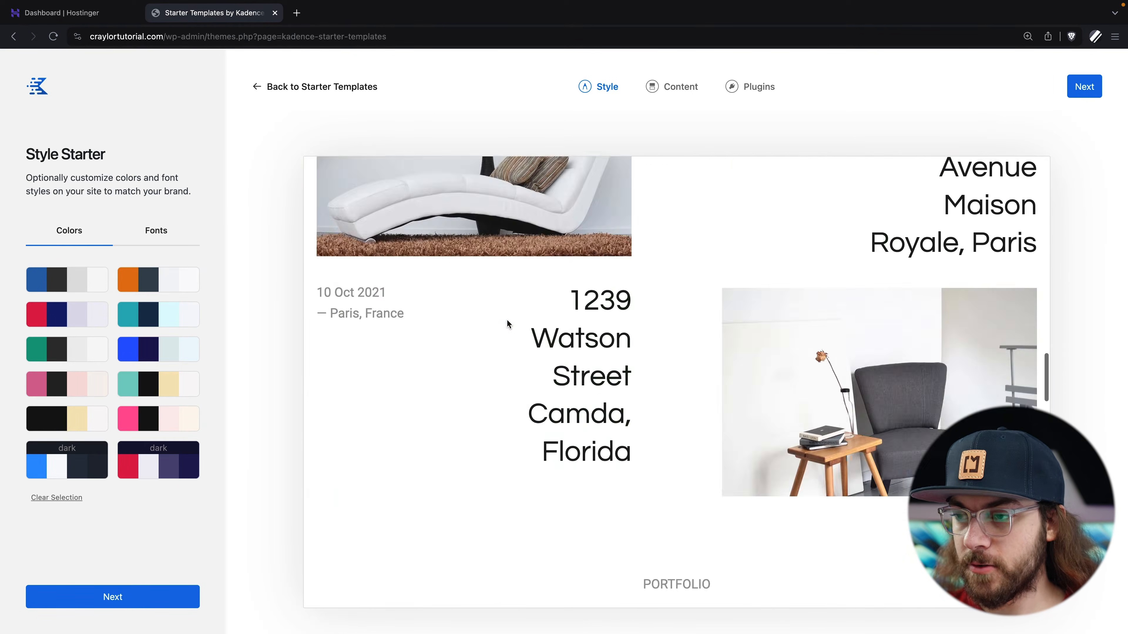
scroll(507, 319, up, 20)
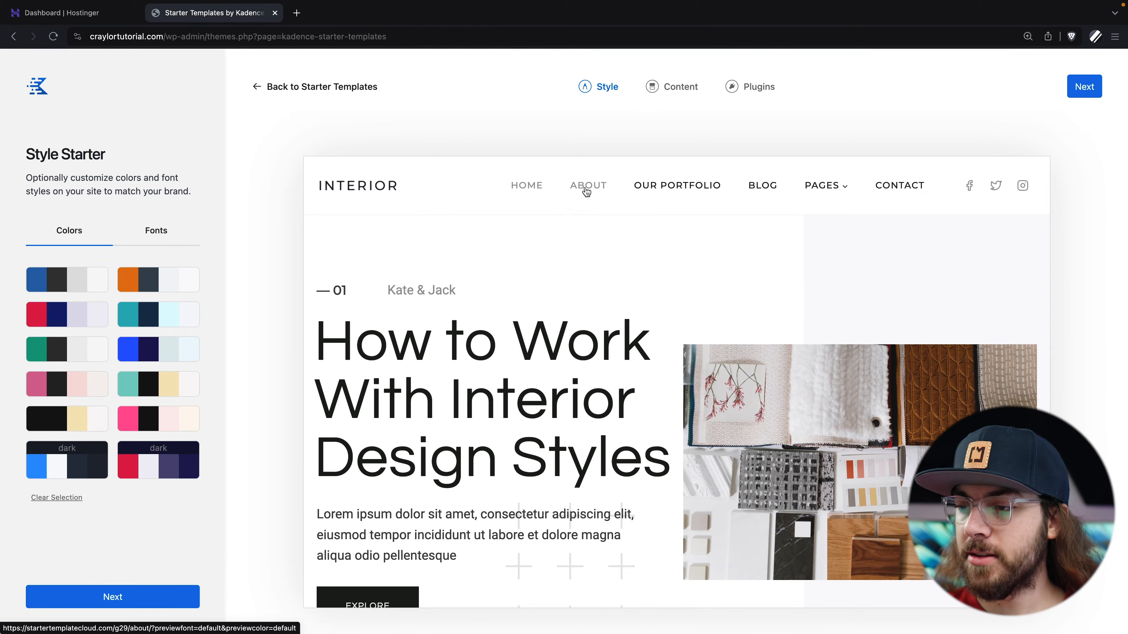
click(587, 192)
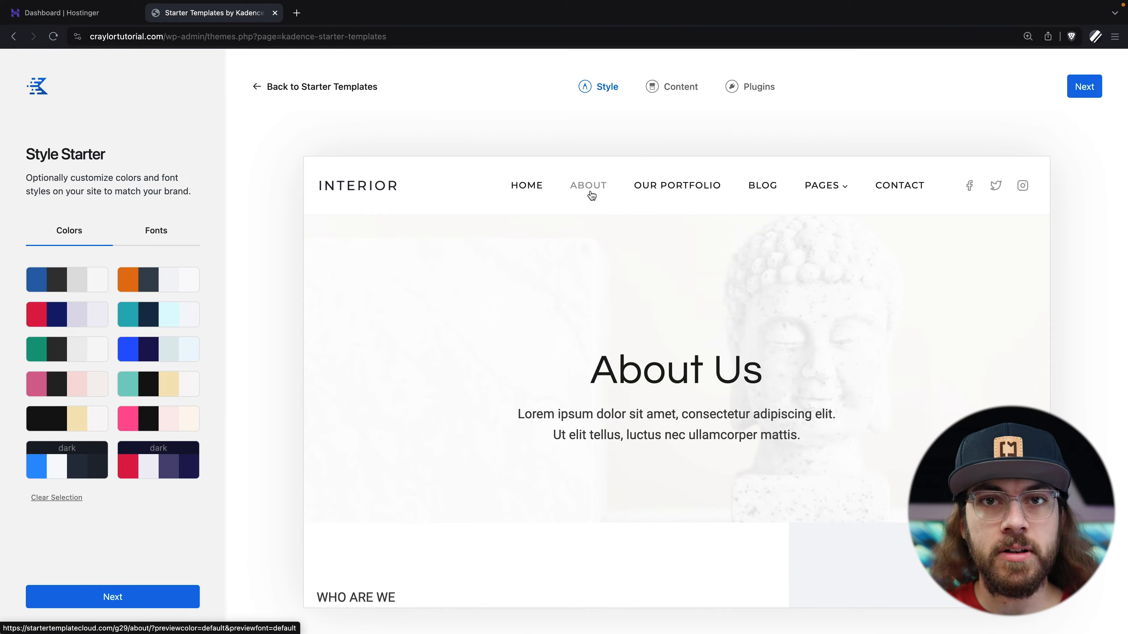
click(678, 184)
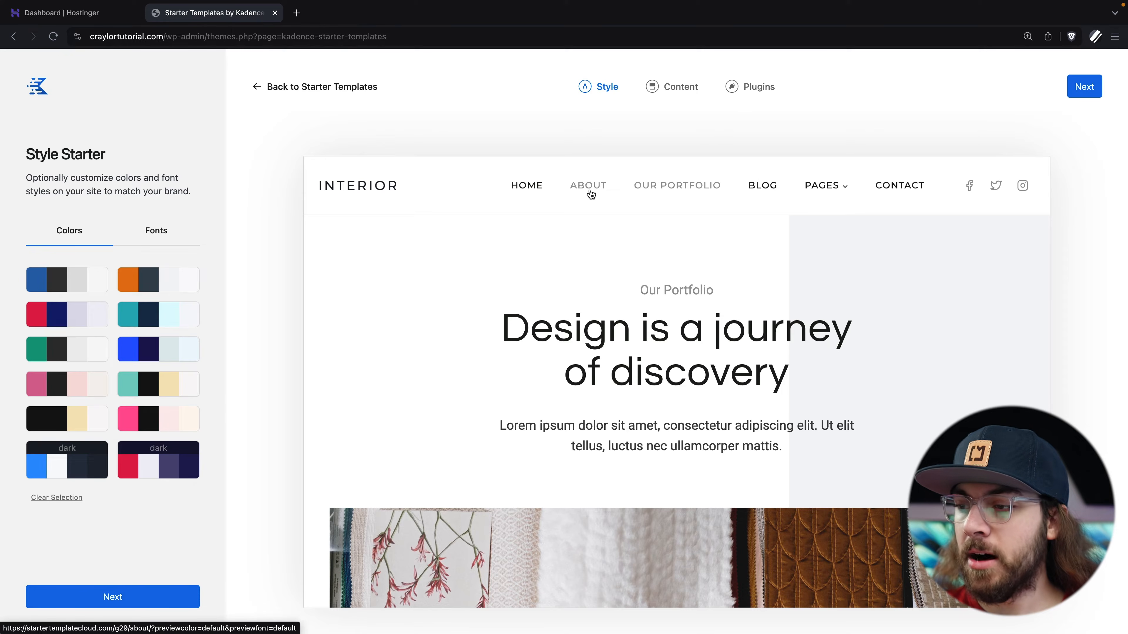
click(761, 189)
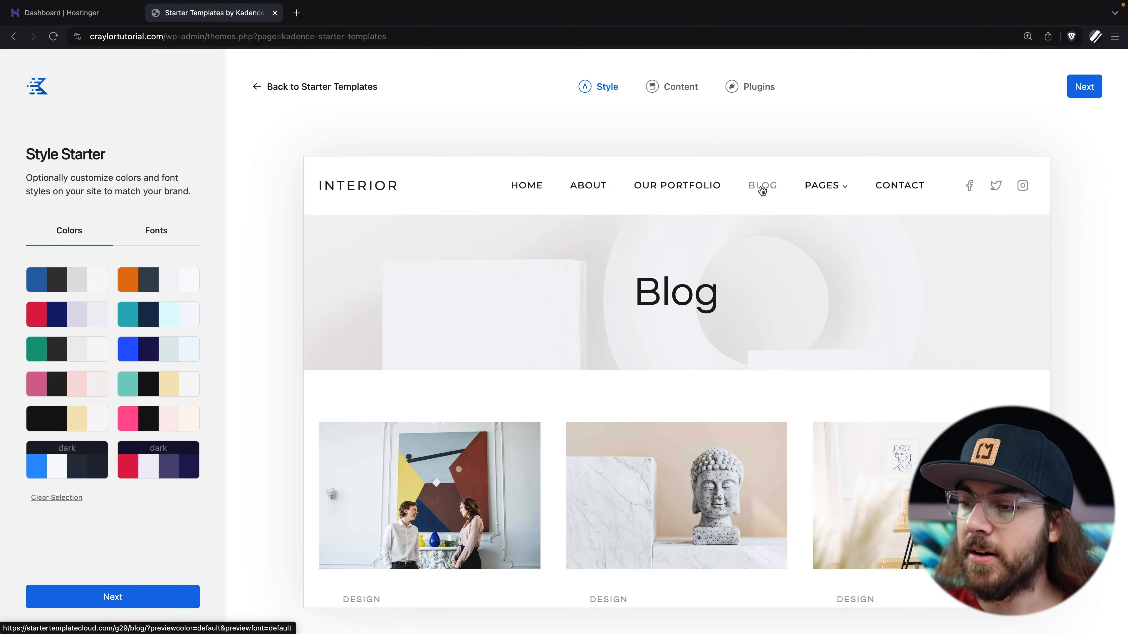
click(524, 189)
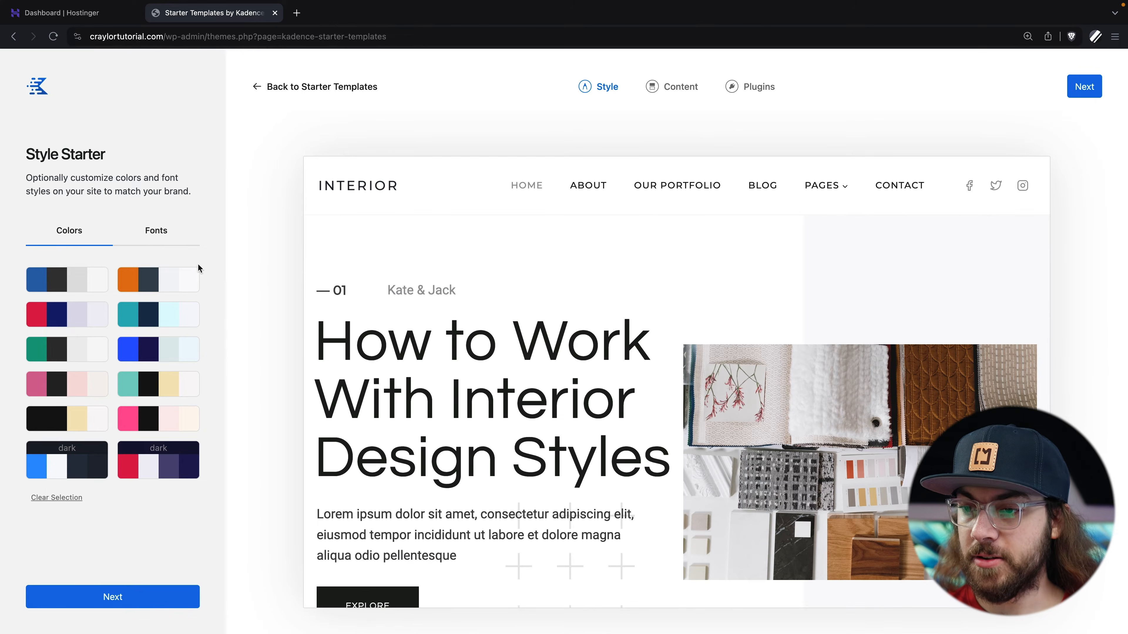
- Try several colour palettes on the template and apply the orange and dark slate one
scroll(380, 338, down, 3)
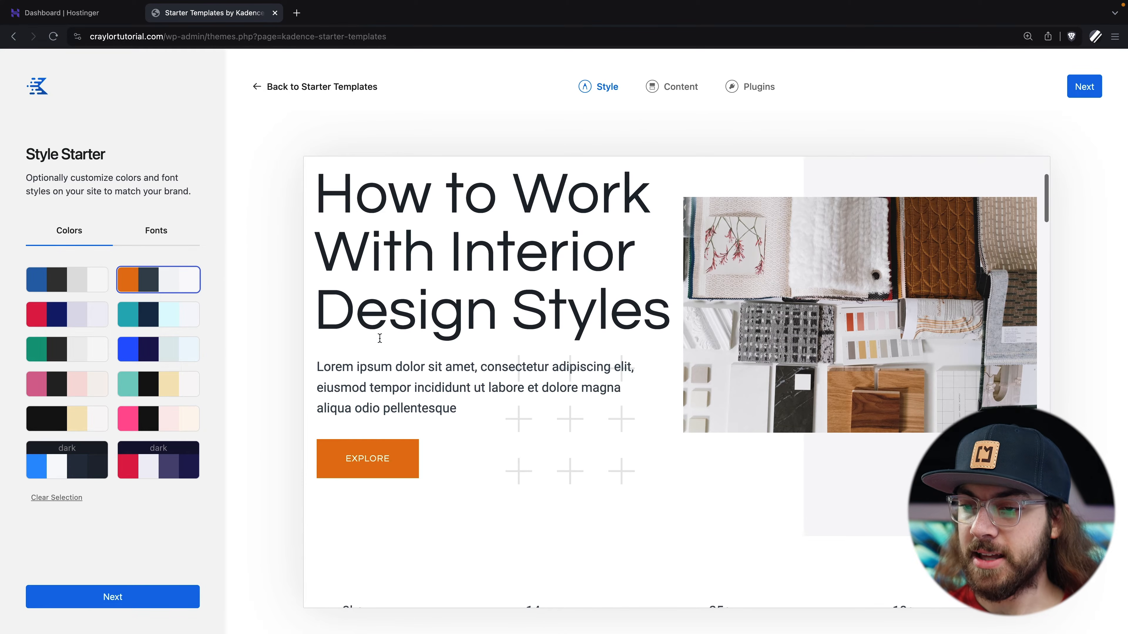
click(178, 316)
click(171, 351)
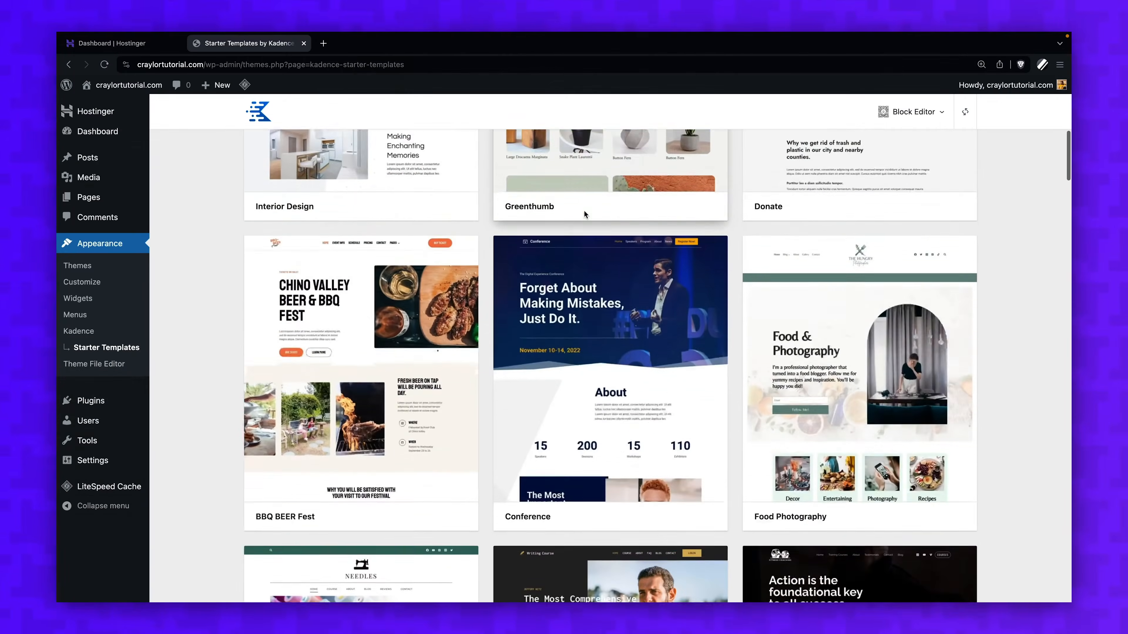
scroll(584, 212, down, 15)
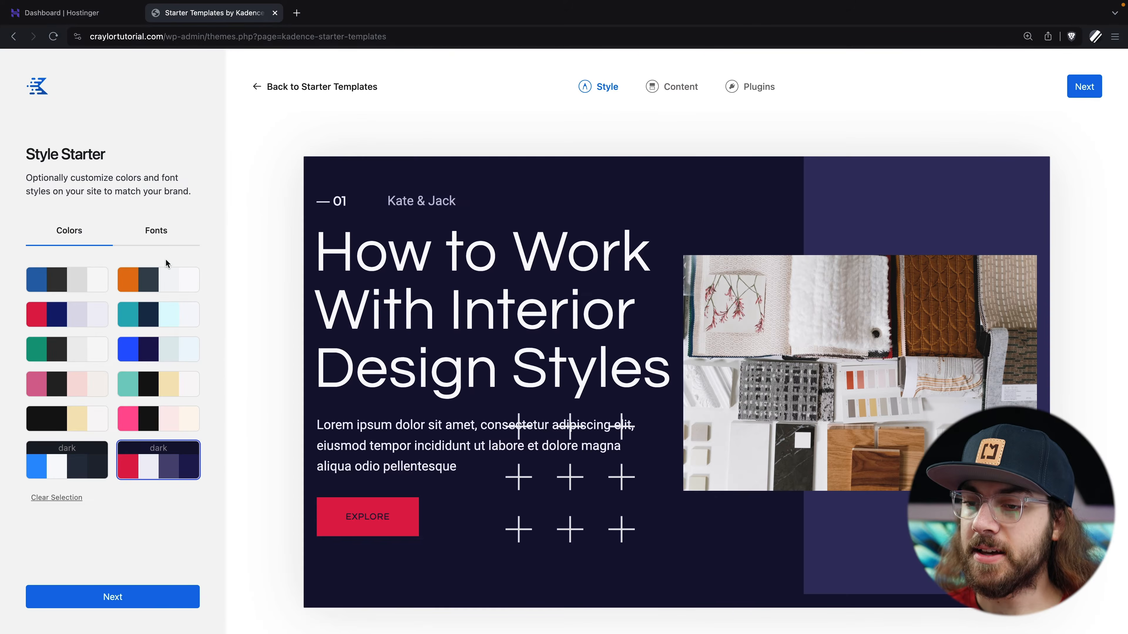
click(165, 290)
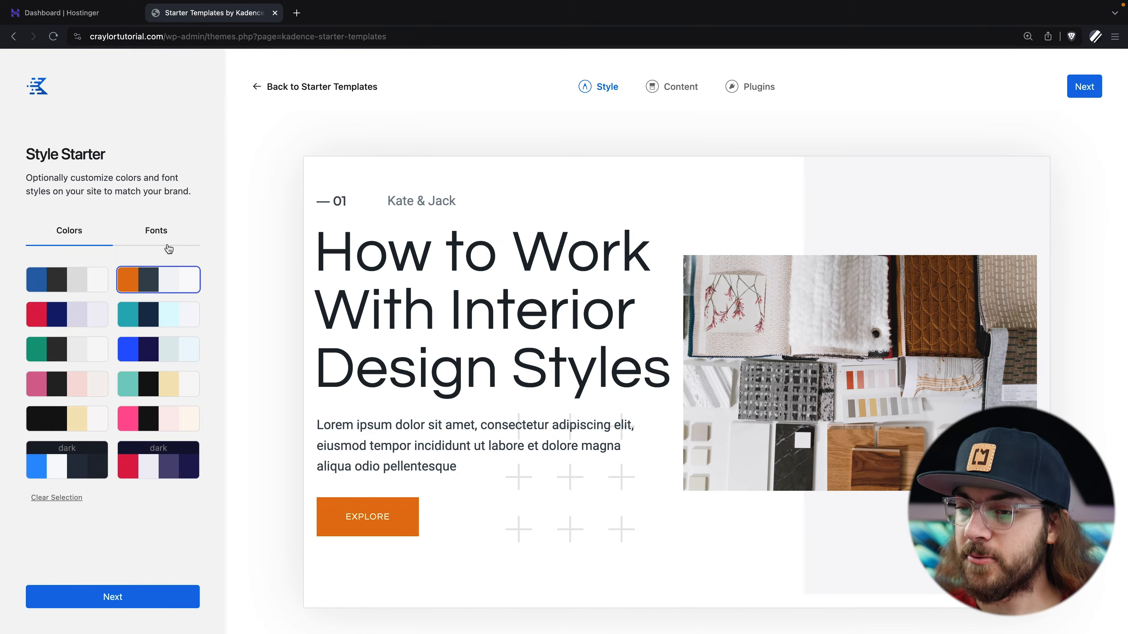
- Set the template's font pair to Montserrat & Source Sans Pro and continue to the content settings
click(159, 232)
click(167, 315)
click(39, 342)
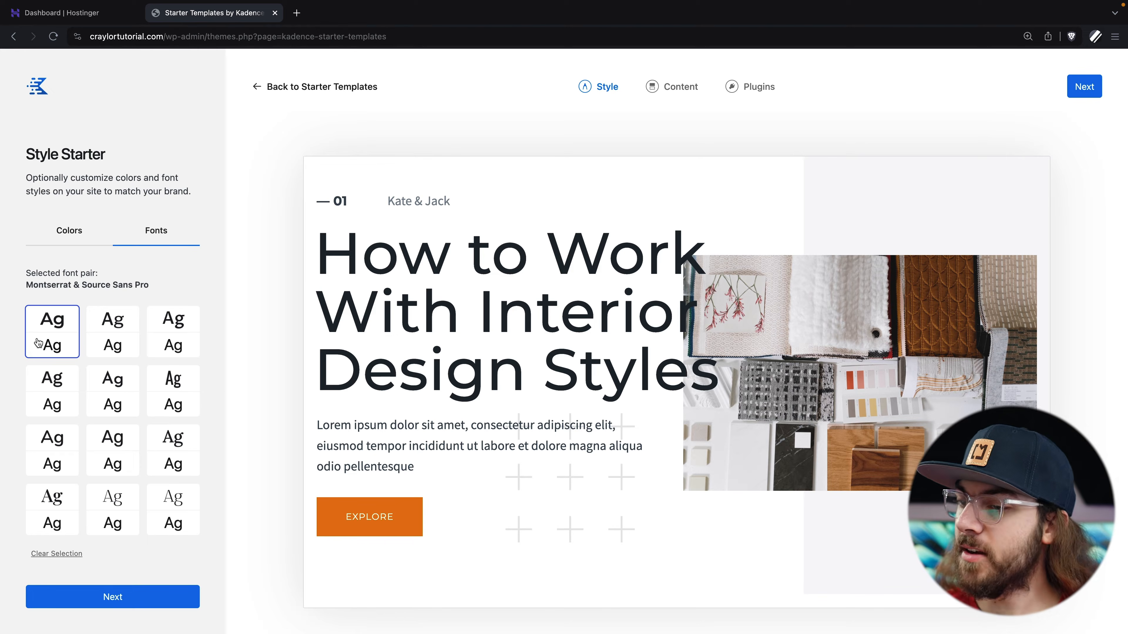
click(137, 607)
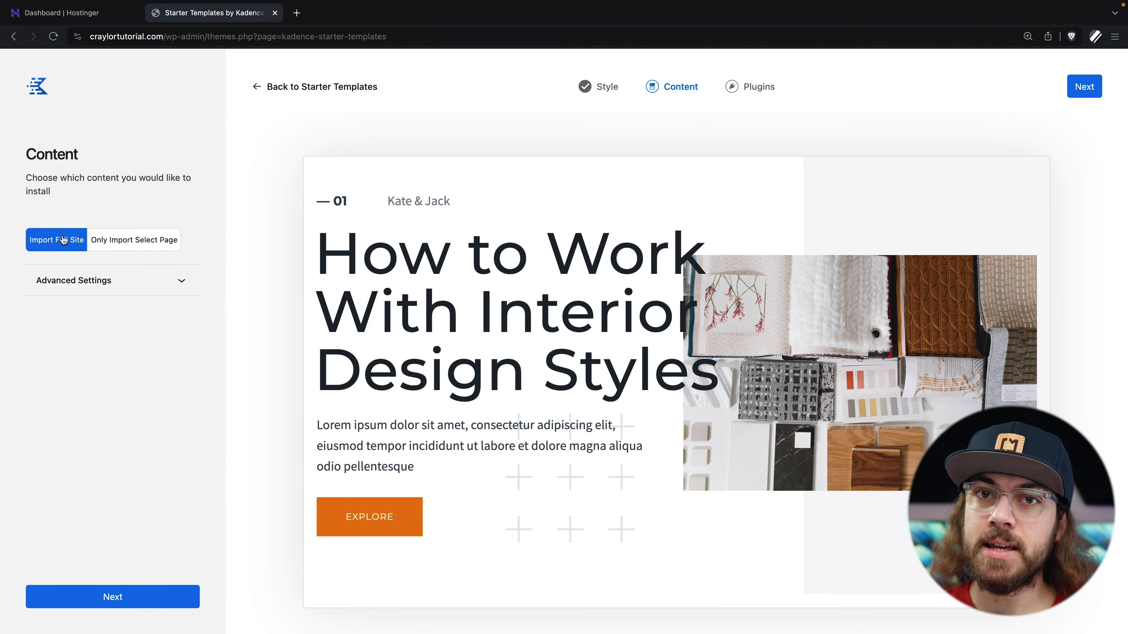
- Try importing only selected pages, picking among Contact, About, Our Portfolio, FAQ, Our Services, Our Clients and Home
click(131, 245)
click(531, 243)
click(777, 284)
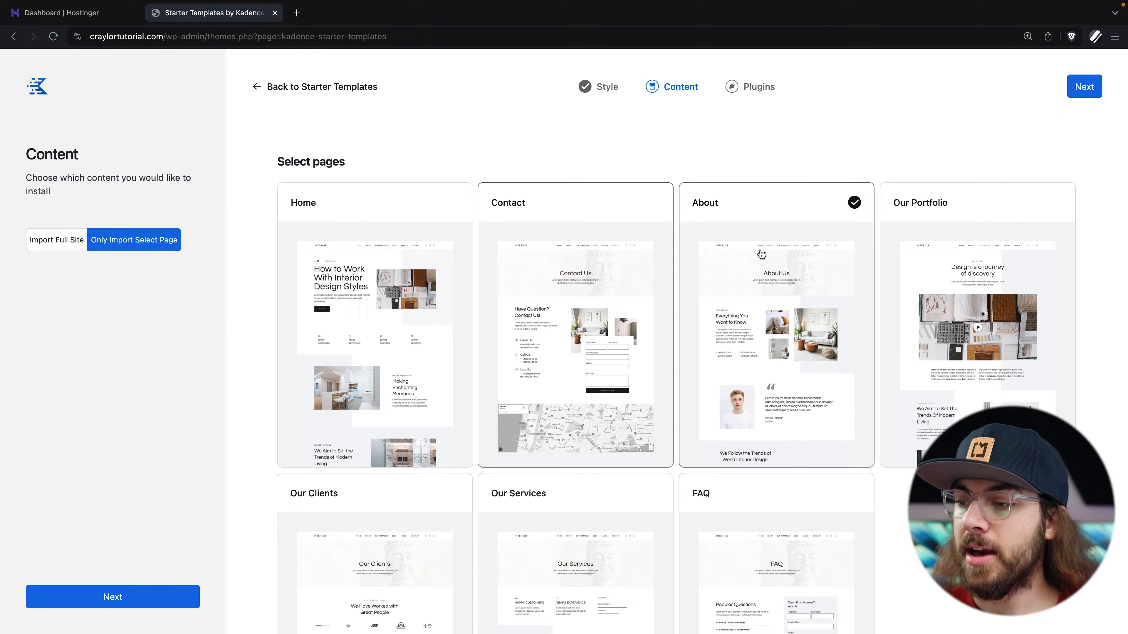
click(894, 264)
click(761, 544)
click(485, 564)
click(387, 548)
click(358, 367)
- Choose to import the full site and continue to the plugin selection
click(63, 246)
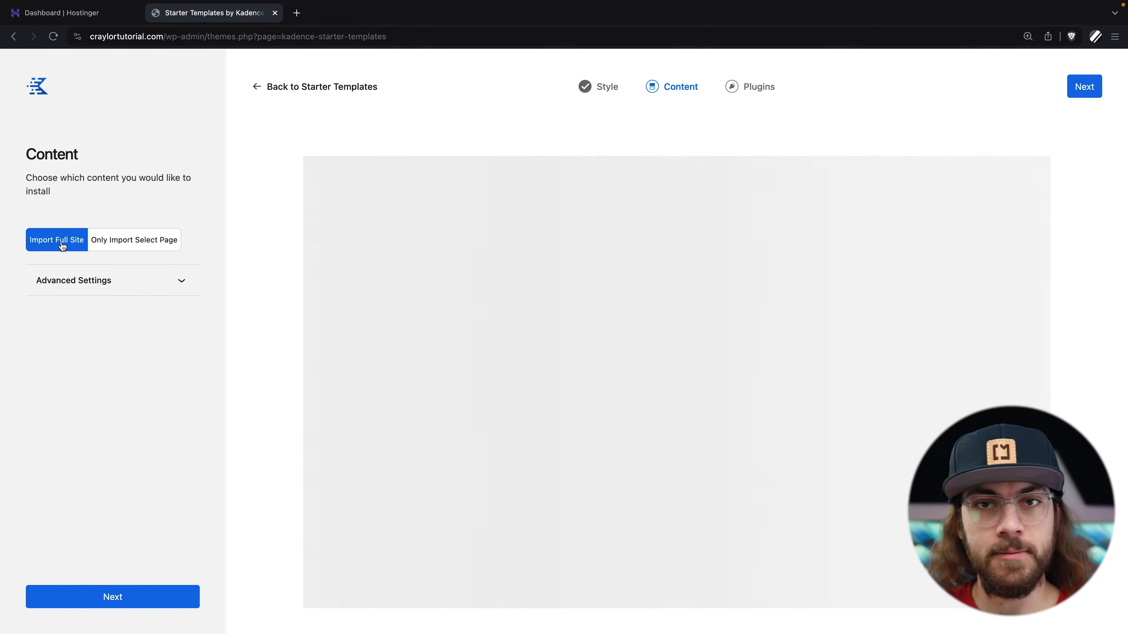
click(129, 596)
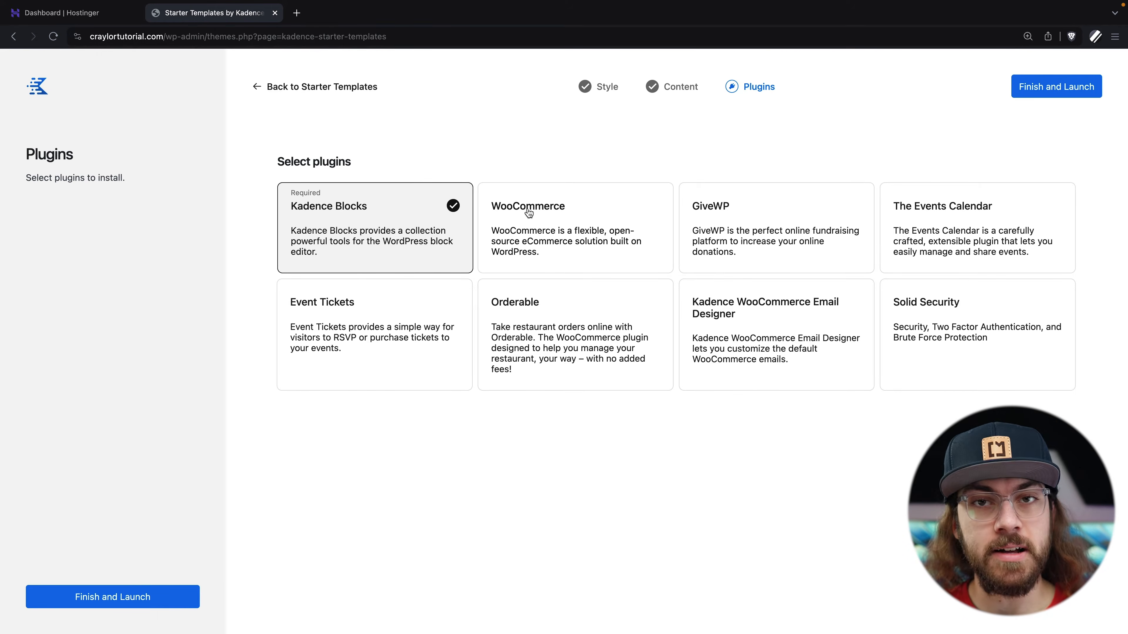
- Launch the template import with the required Kadence Blocks plugin, and view the home, About and Our Portfolio pages of the site
click(143, 595)
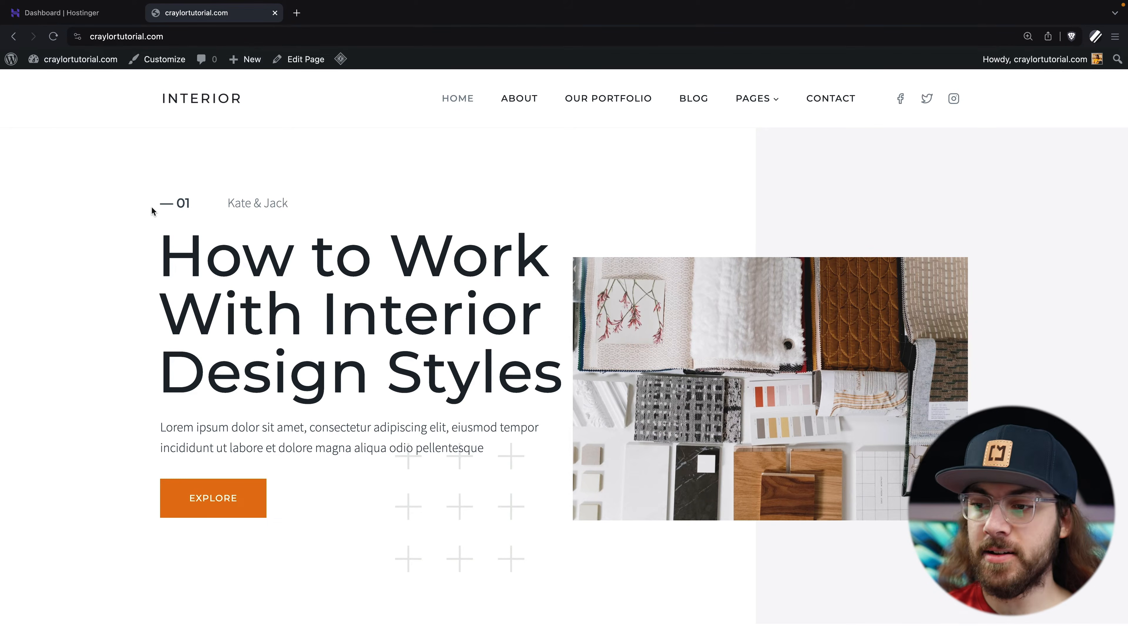
scroll(681, 199, down, 20)
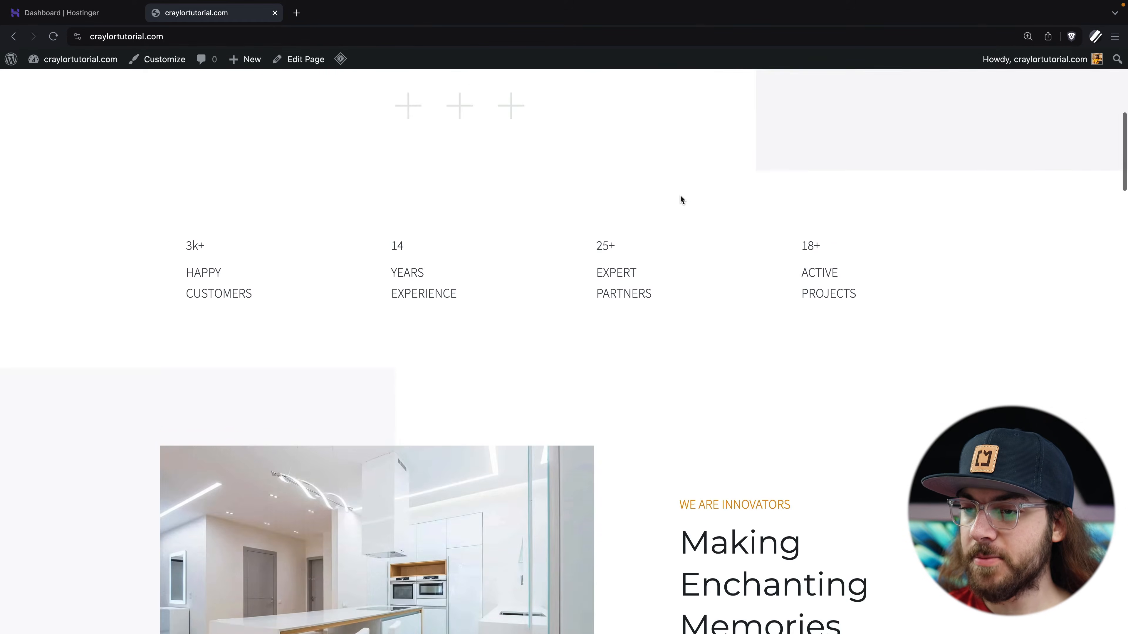
scroll(680, 196, down, 5)
scroll(680, 195, up, 20)
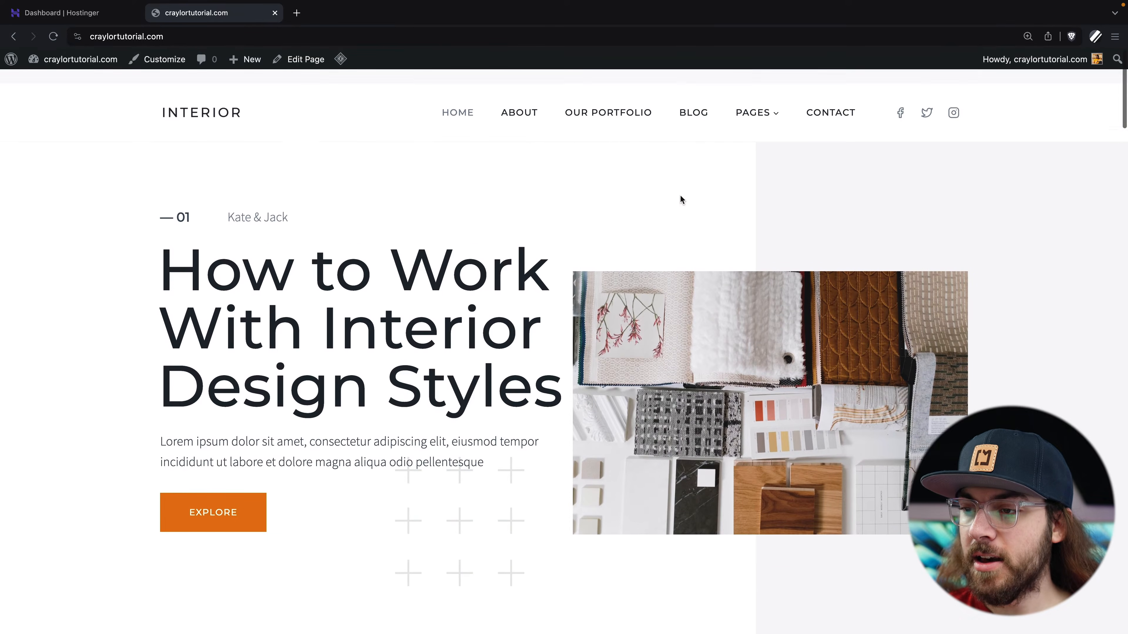
click(514, 101)
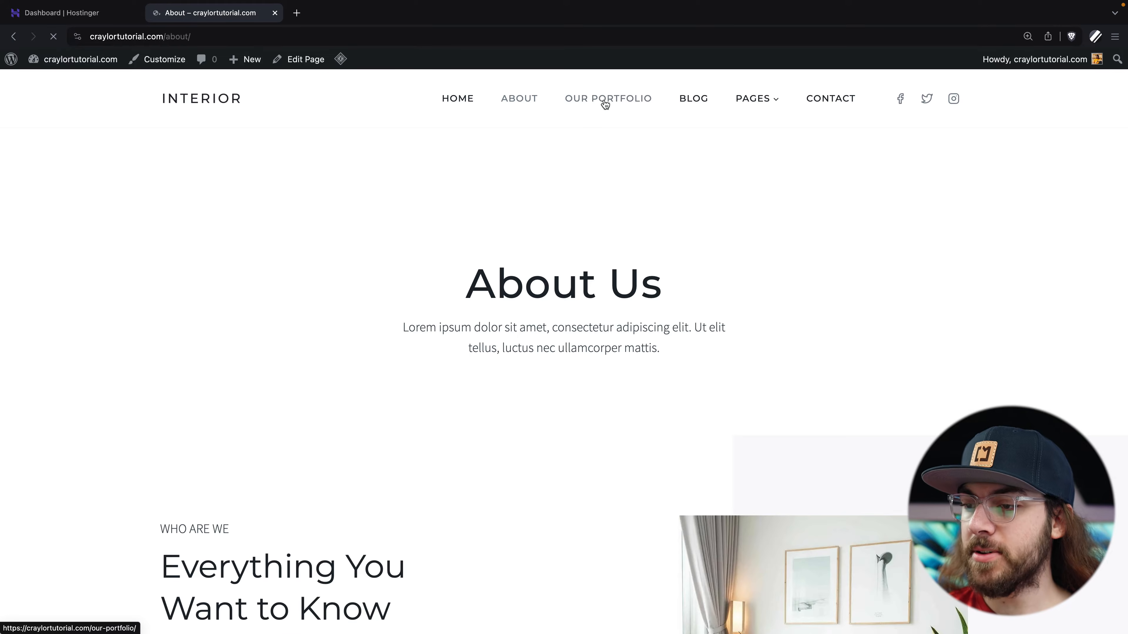
click(605, 101)
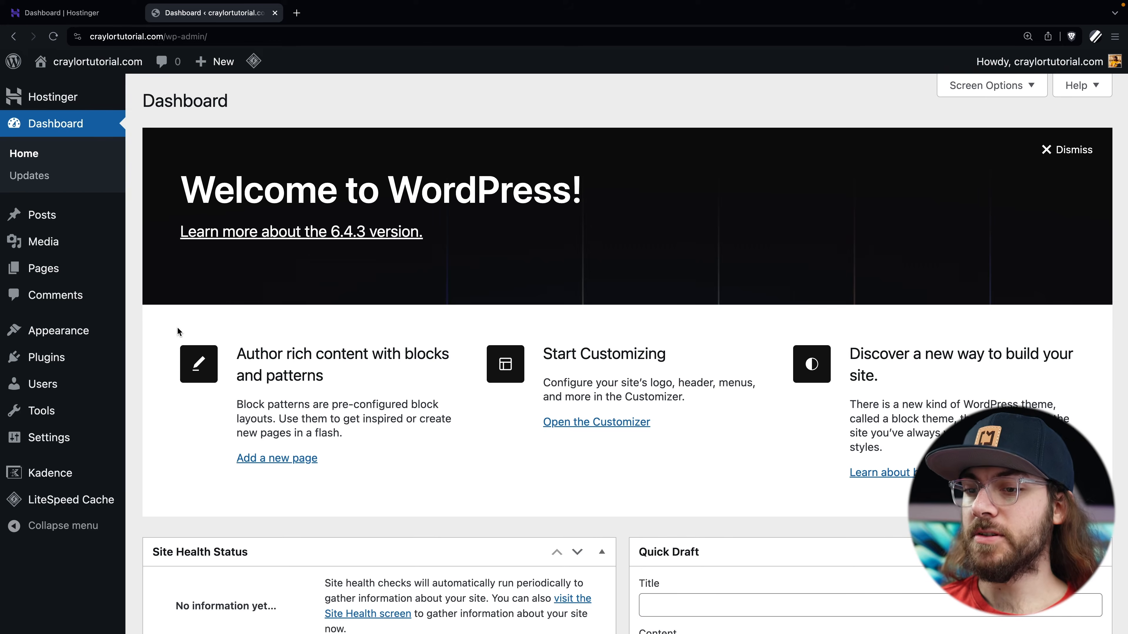
- Open the colour settings of the Kadence theme's customizer from the WordPress dashboard
mouse_move(114, 342)
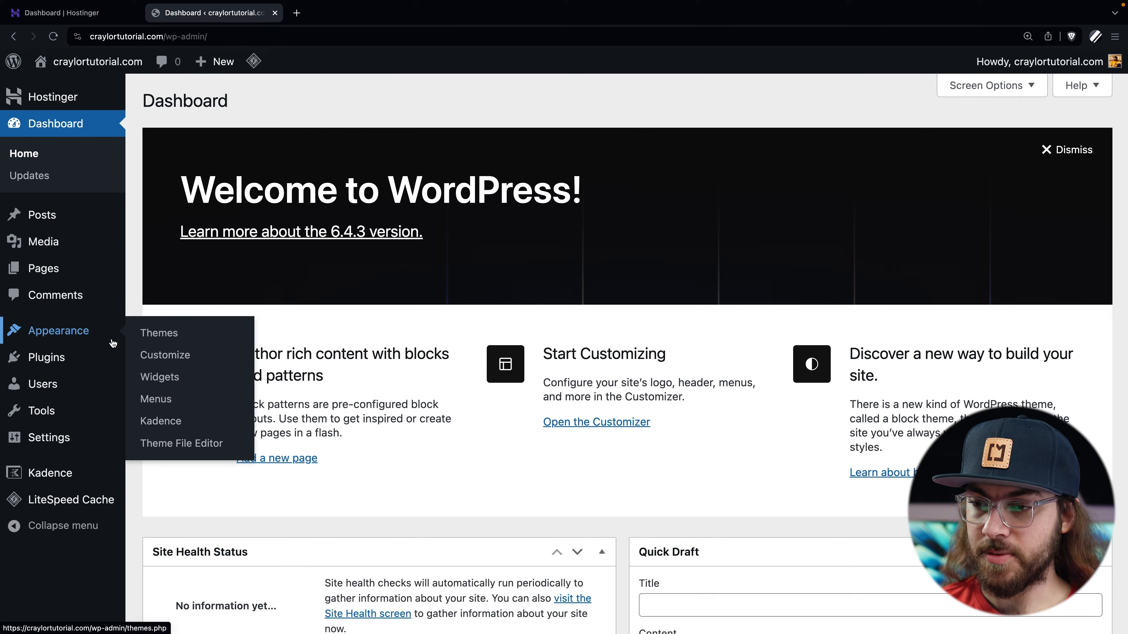
click(148, 356)
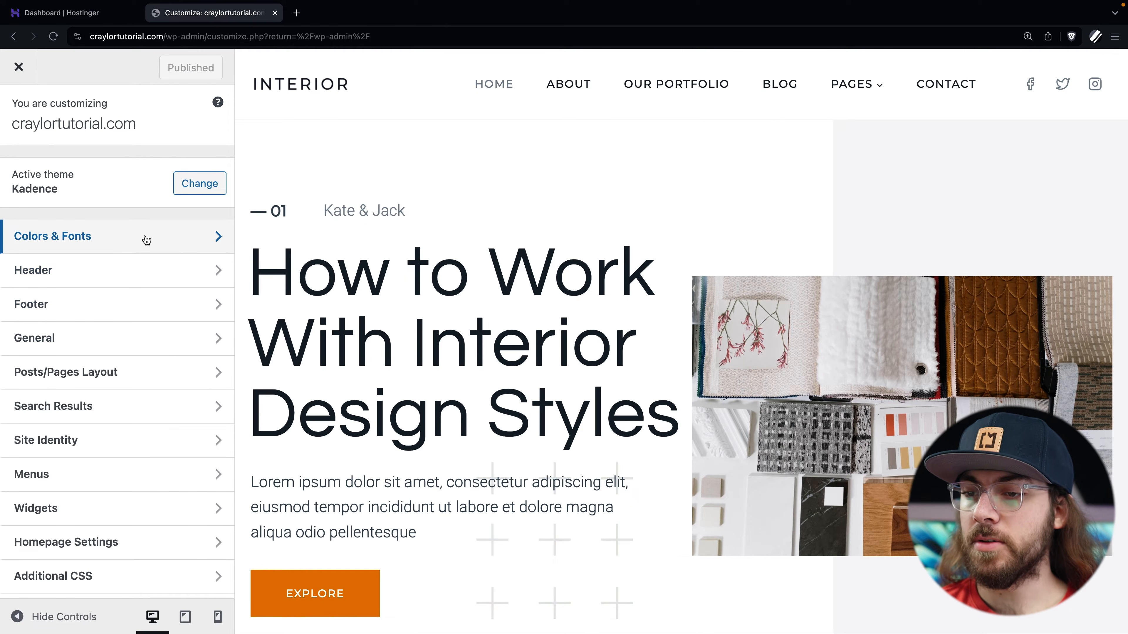
click(147, 238)
click(148, 171)
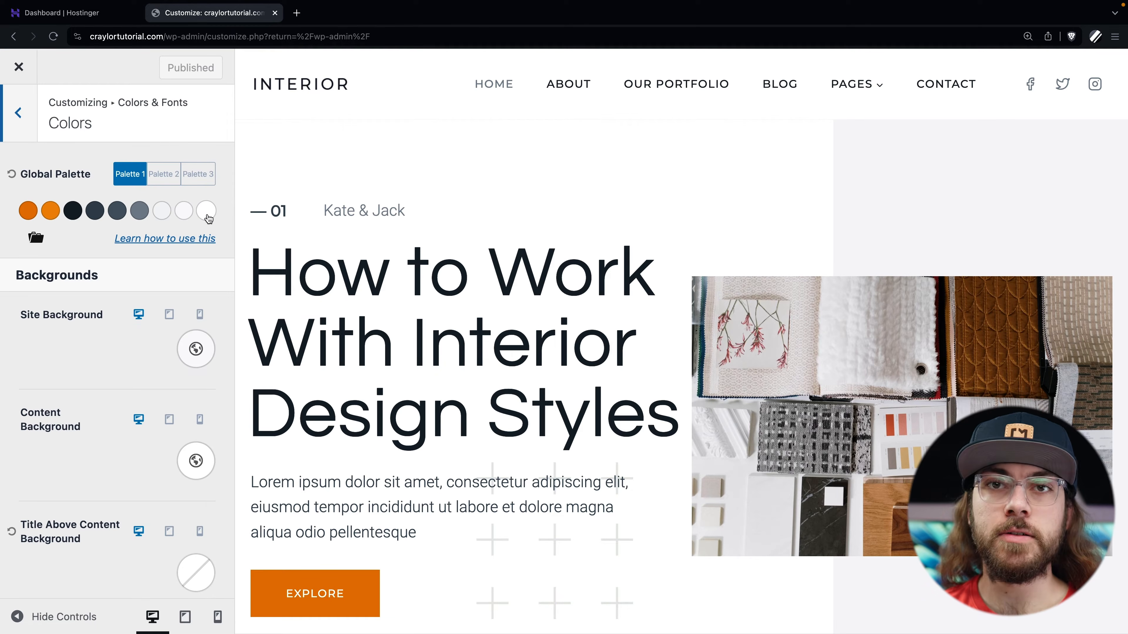
- Try the preset global palettes one after another and reselect the orange and dark slate palette
click(48, 243)
click(185, 312)
click(195, 342)
click(196, 375)
click(196, 409)
click(193, 442)
click(186, 475)
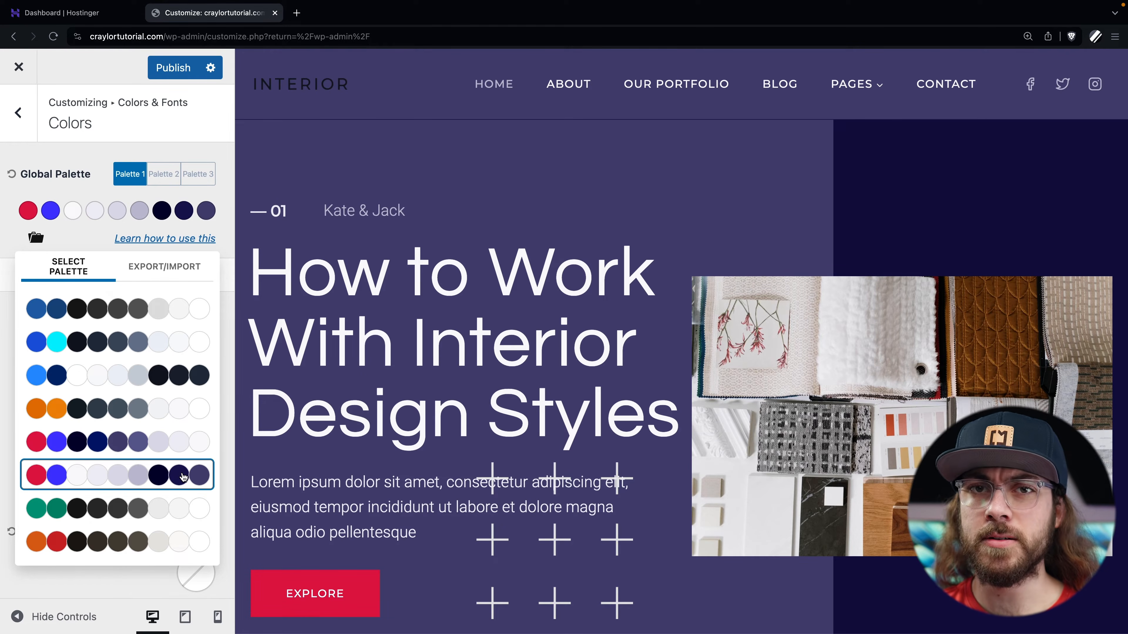
click(187, 408)
- Examine the colour values of the global palette's accent and contrast swatches
click(45, 213)
click(43, 214)
click(73, 211)
click(94, 212)
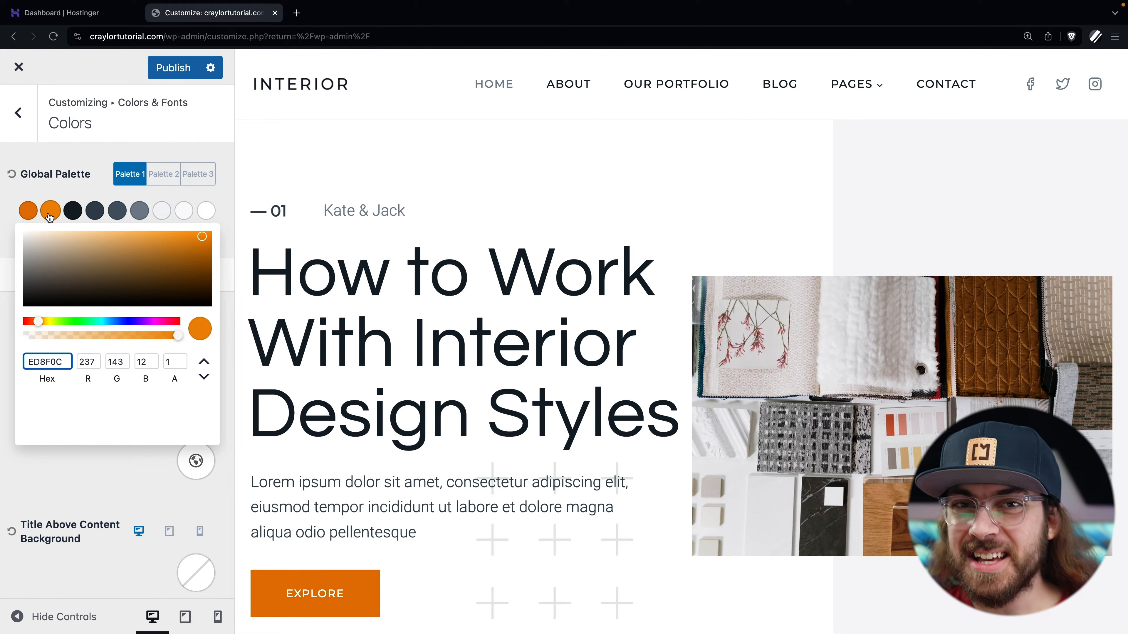
click(27, 212)
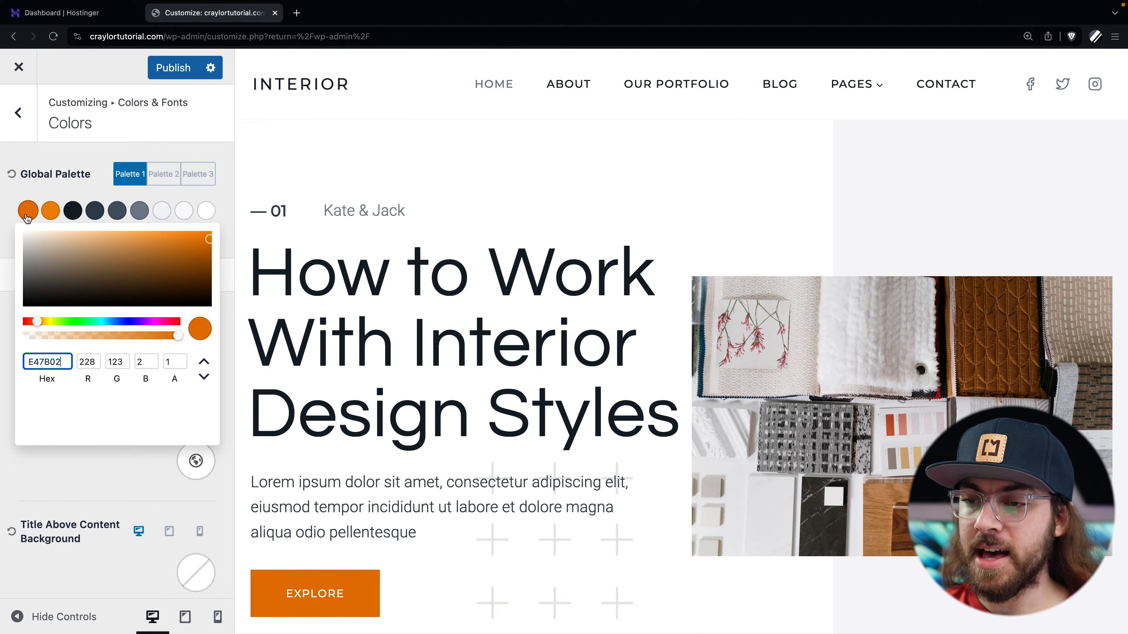
click(49, 213)
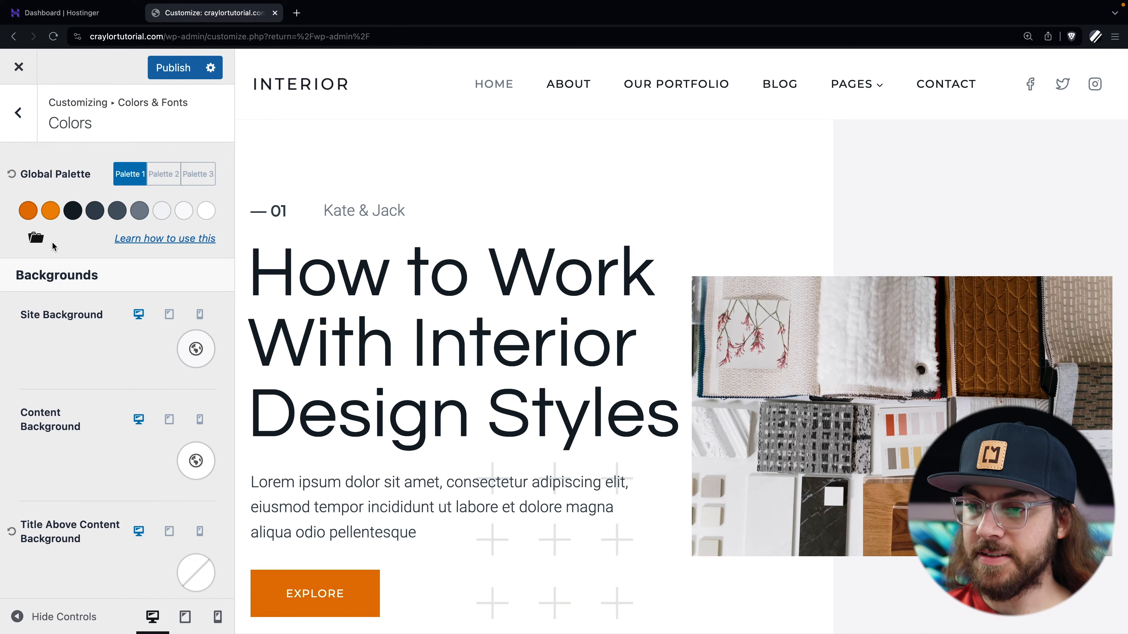
- Change the global palette's two accent colours to violet (5D0EFB) and bright green, and publish the changes
click(36, 237)
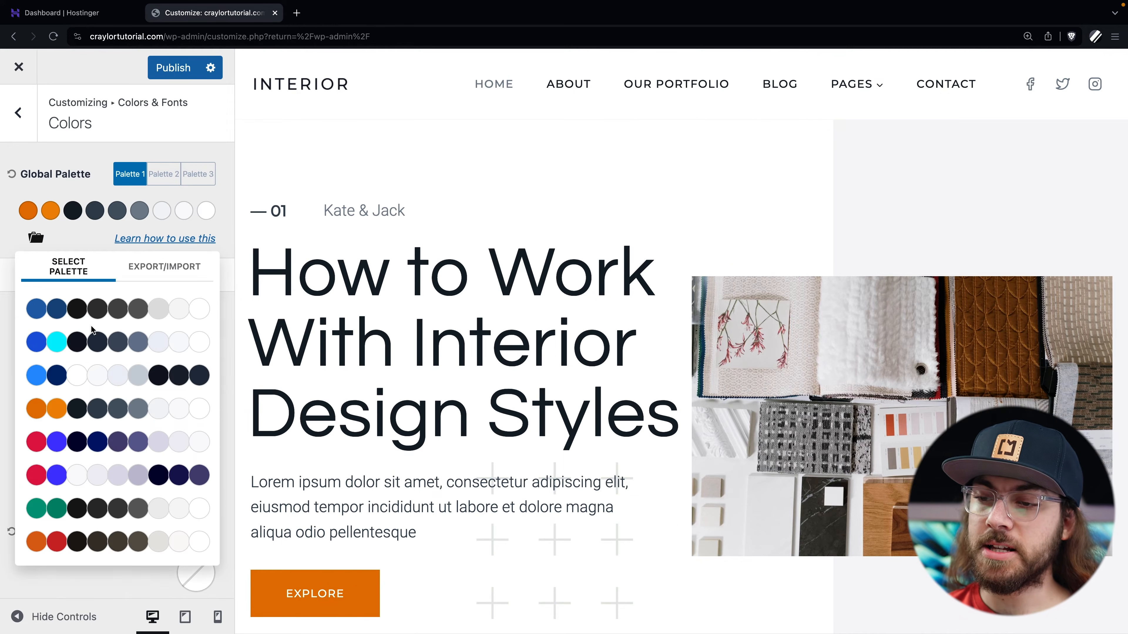
click(116, 373)
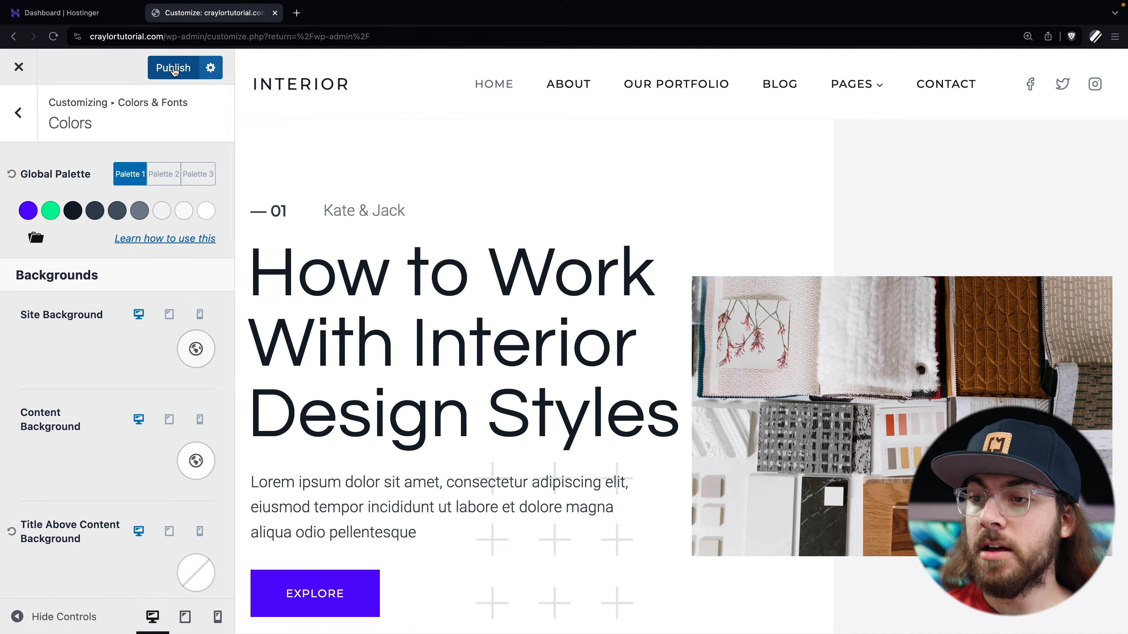
click(211, 67)
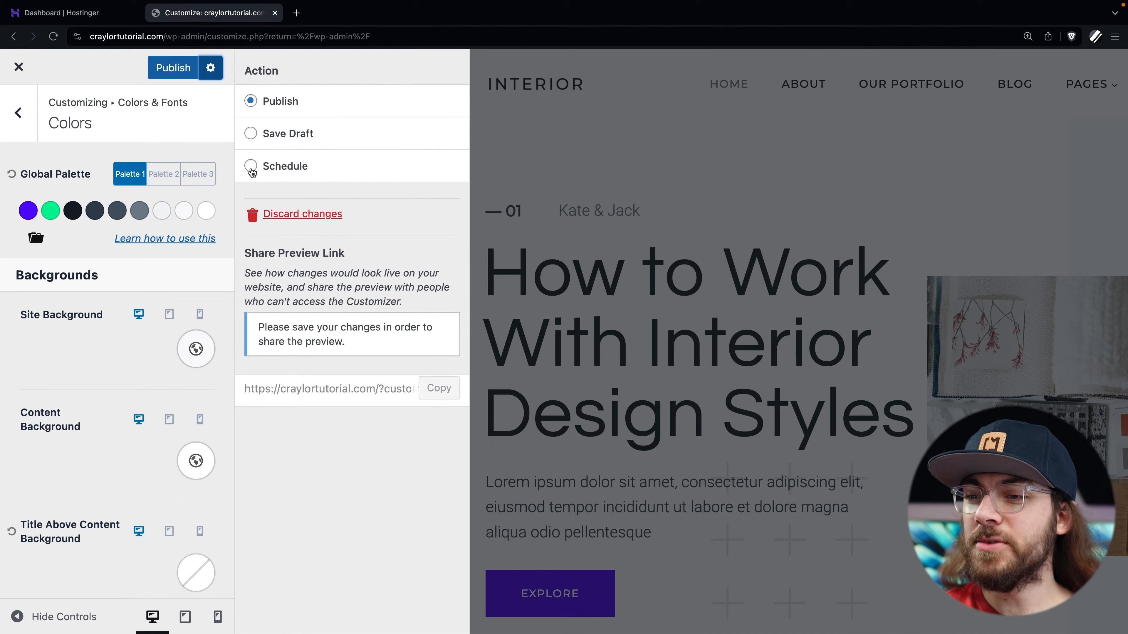
click(163, 74)
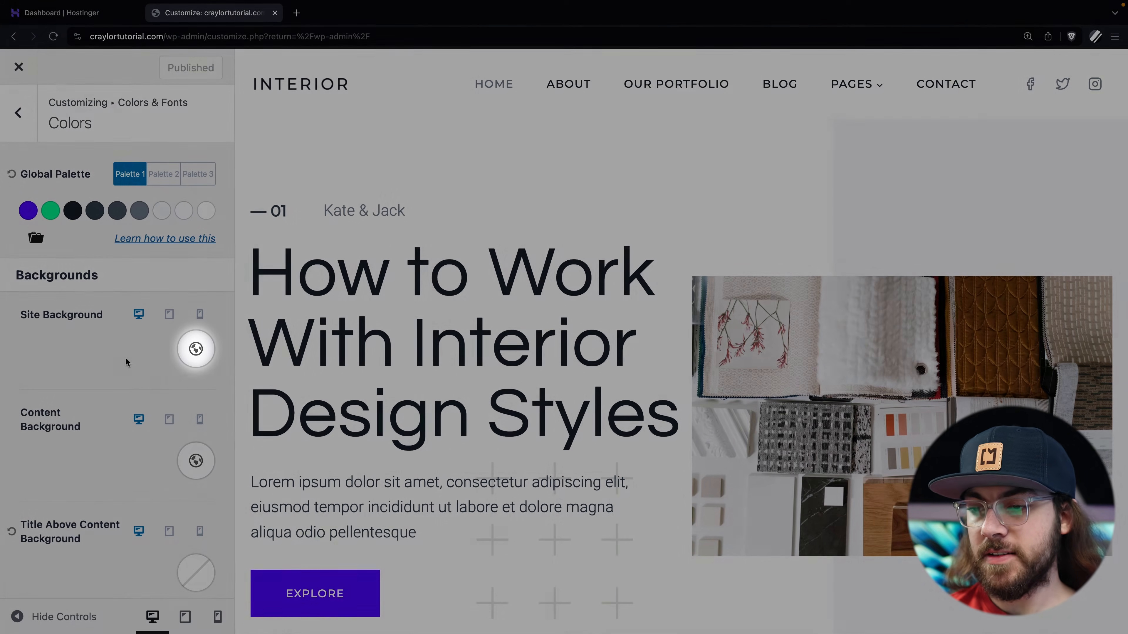
- Try several palette colours and a custom blue (0B79E1) for the initial content links colour, and link it back to the violet accent
scroll(125, 357, down, 4)
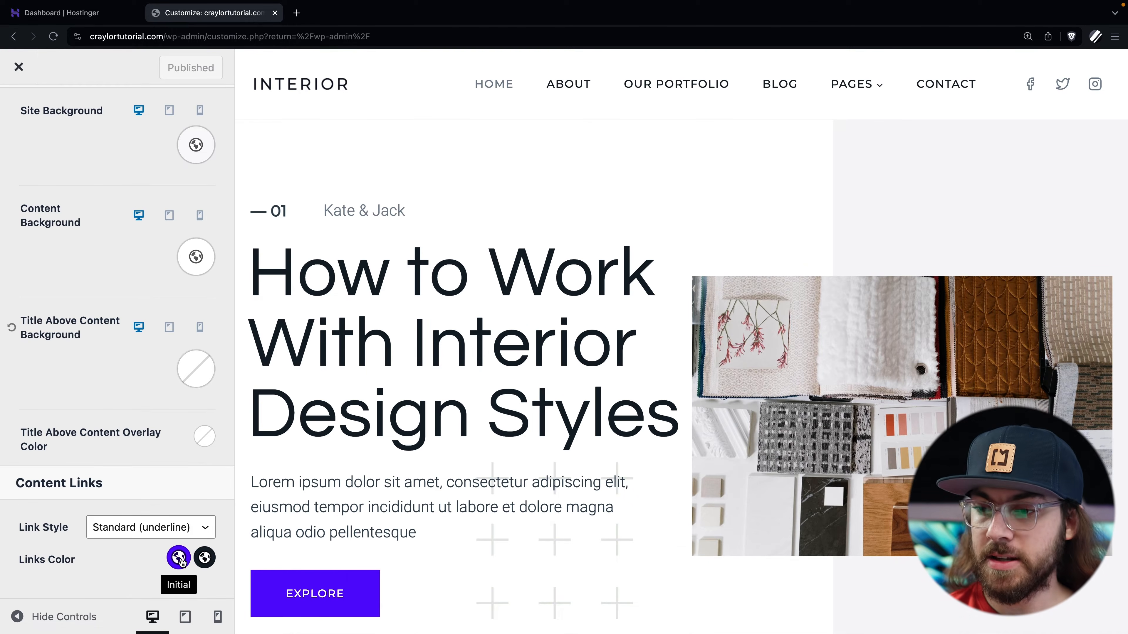
click(179, 559)
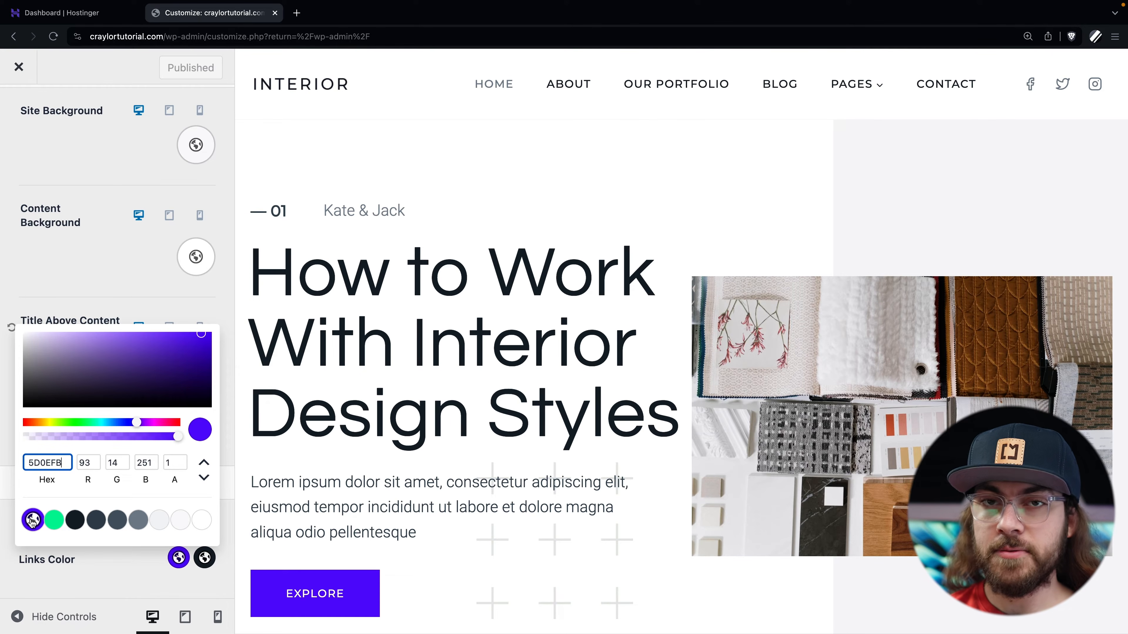
click(54, 520)
click(75, 520)
click(95, 522)
click(117, 522)
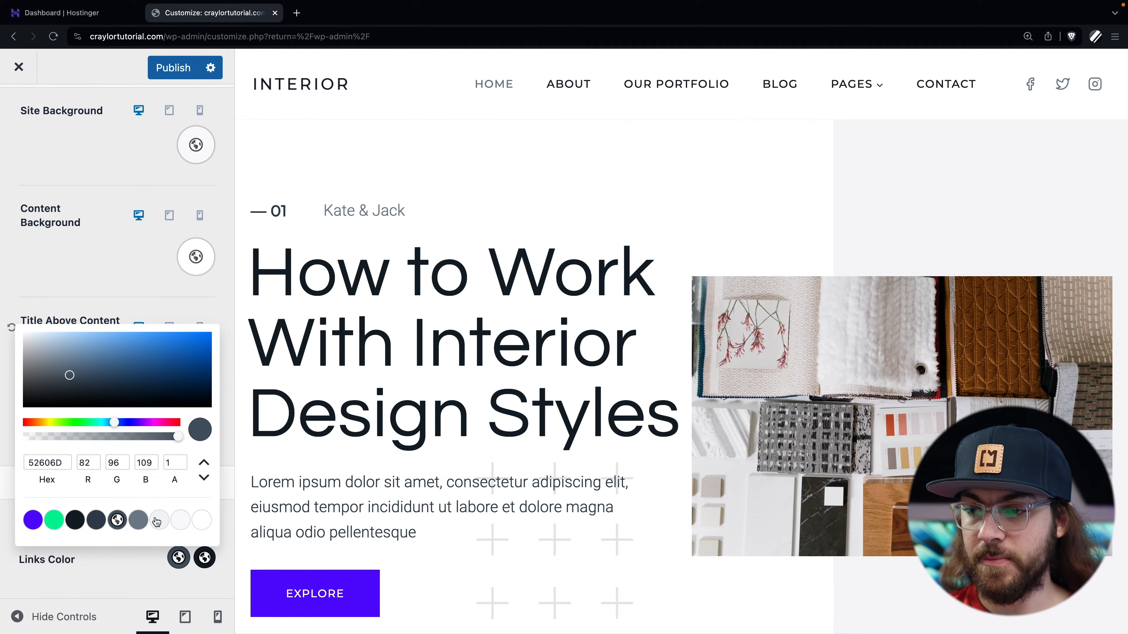
mouse_move(135, 378)
mouse_down()
mouse_move(147, 355)
mouse_move(202, 341)
mouse_up()
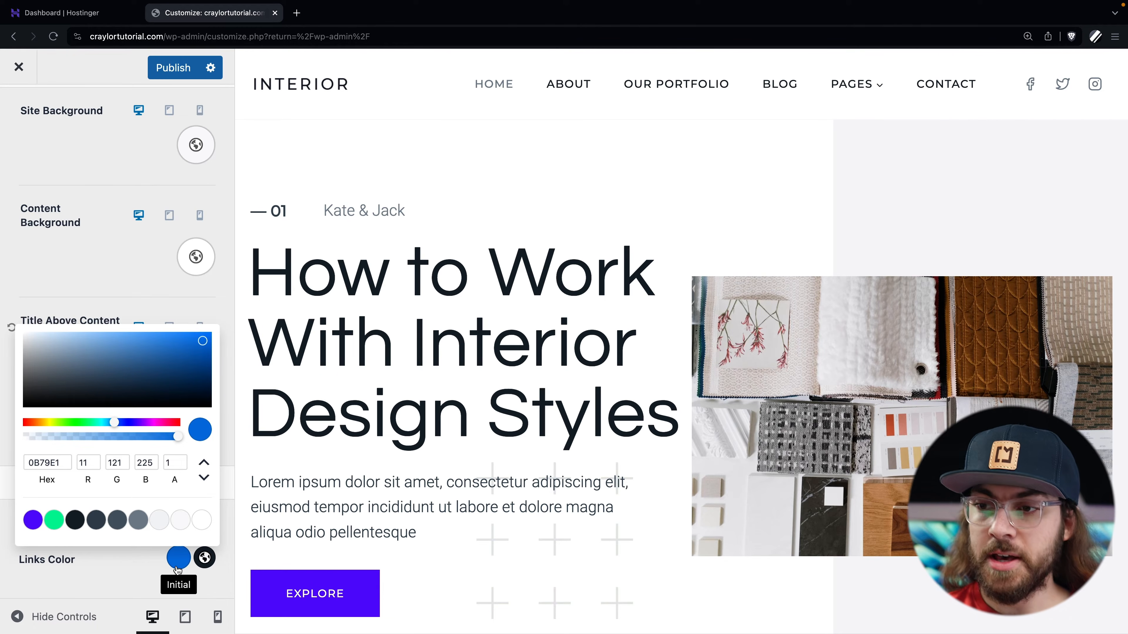
click(34, 521)
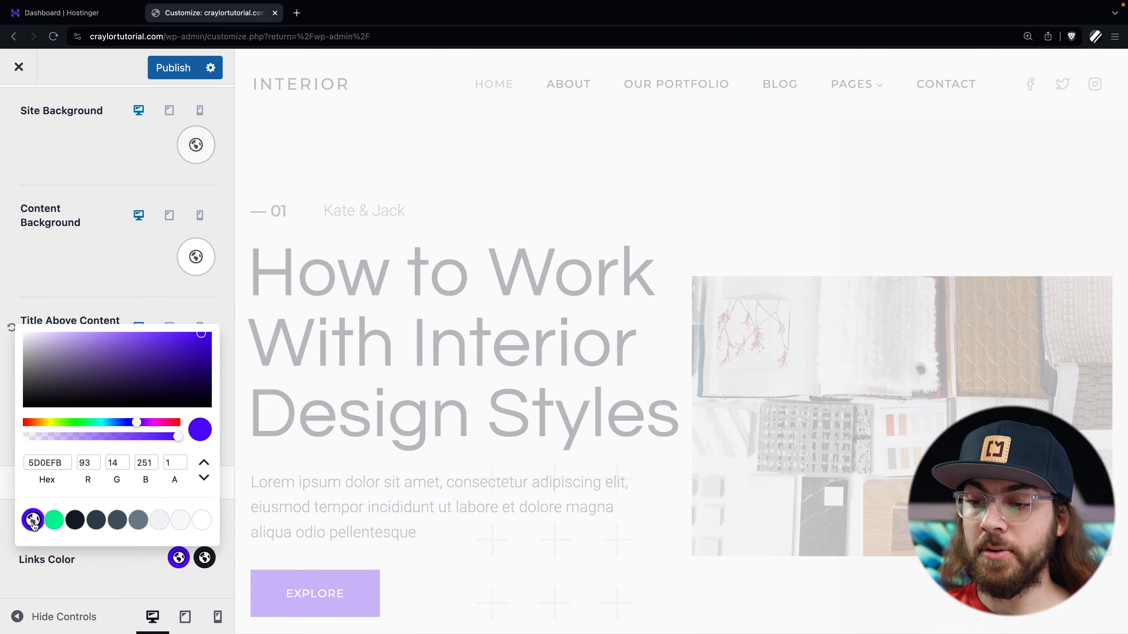
click(17, 571)
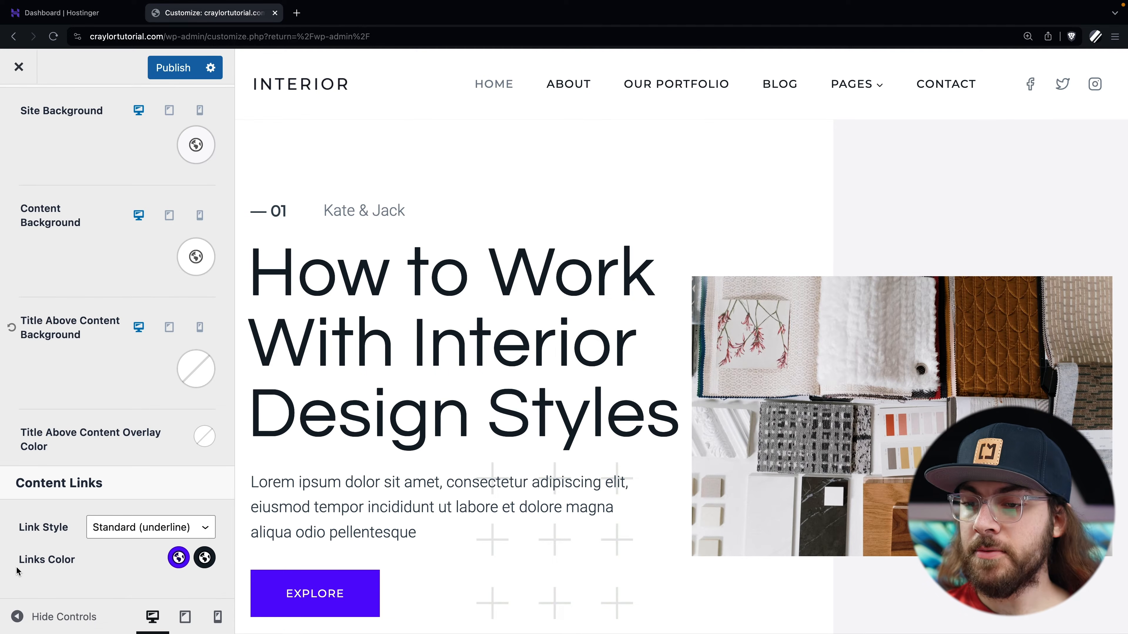
- Compare the global palette's accent swatch with the content links colour that is tied to it
scroll(17, 571, up, 5)
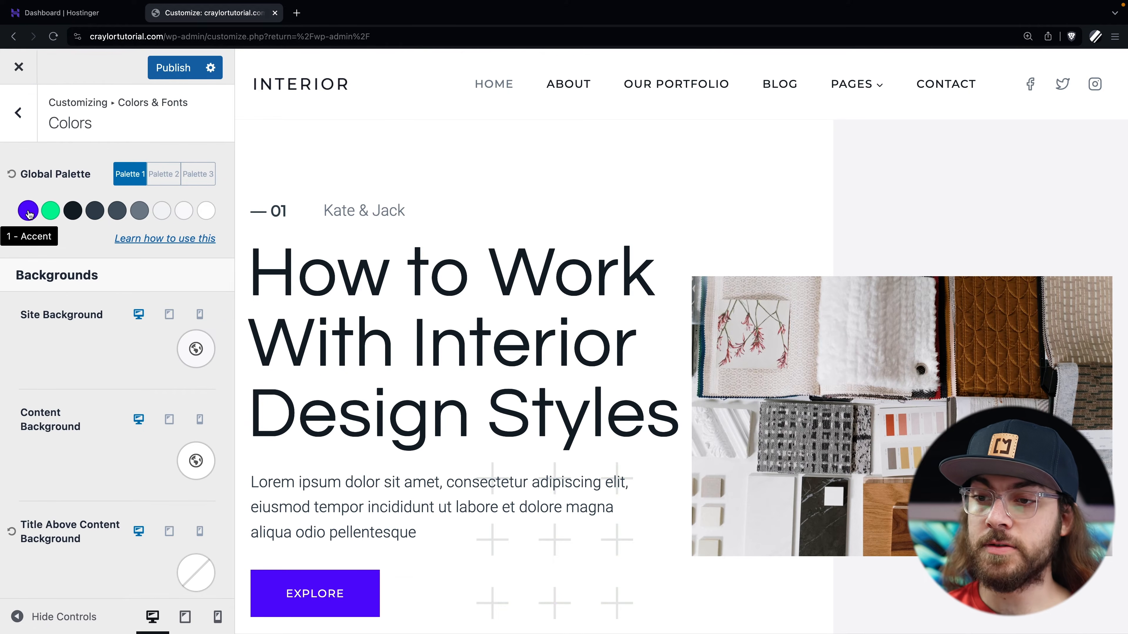
scroll(26, 220, down, 5)
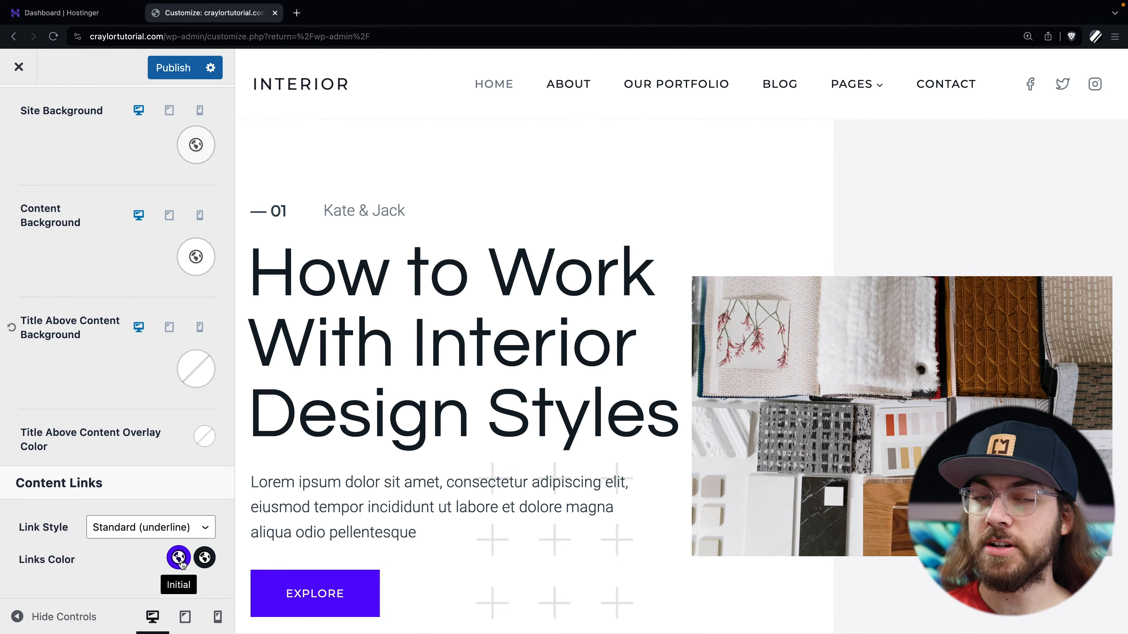
scroll(115, 444, up, 5)
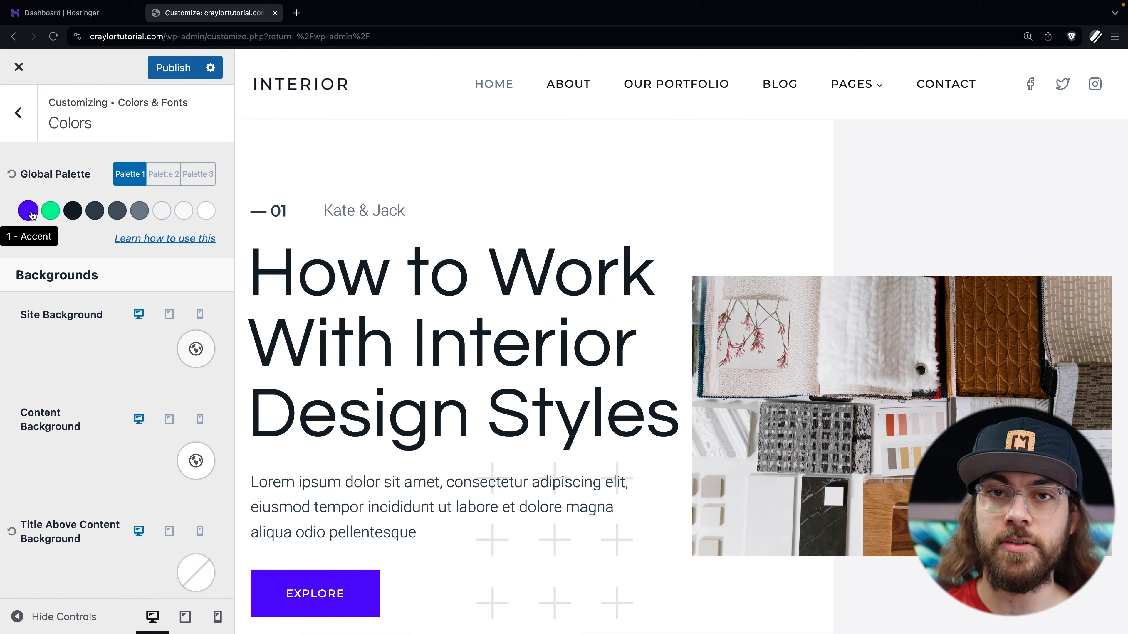
- Open the typography settings, examine the base font and the H1 to H5 fonts, and preview the heading font family
click(17, 113)
click(84, 237)
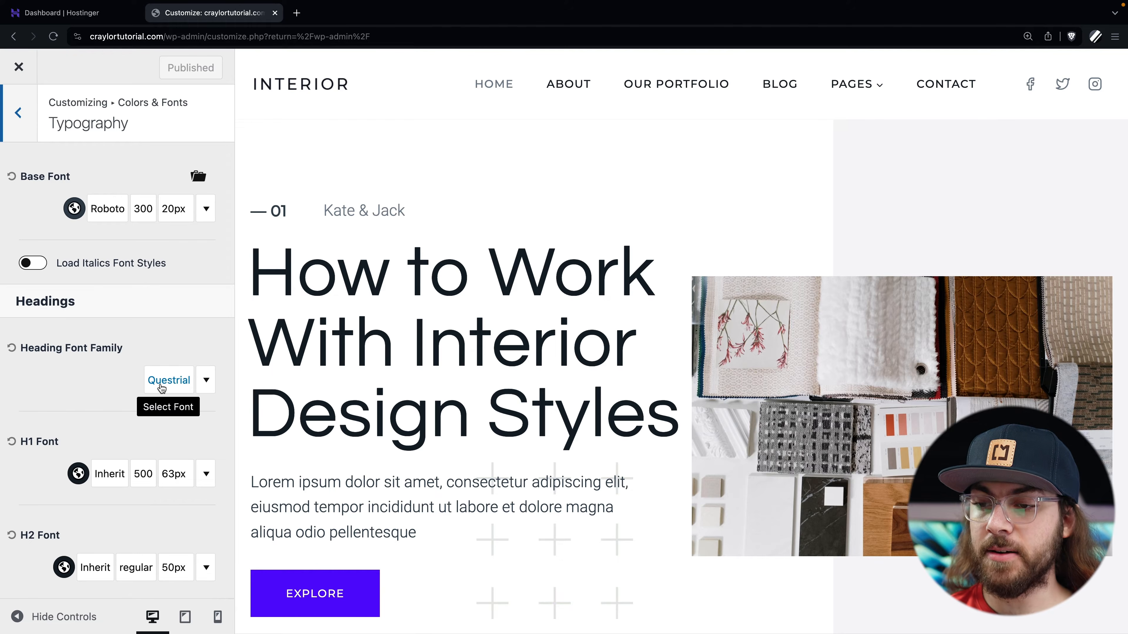
scroll(158, 386, down, 2)
scroll(108, 401, down, 2)
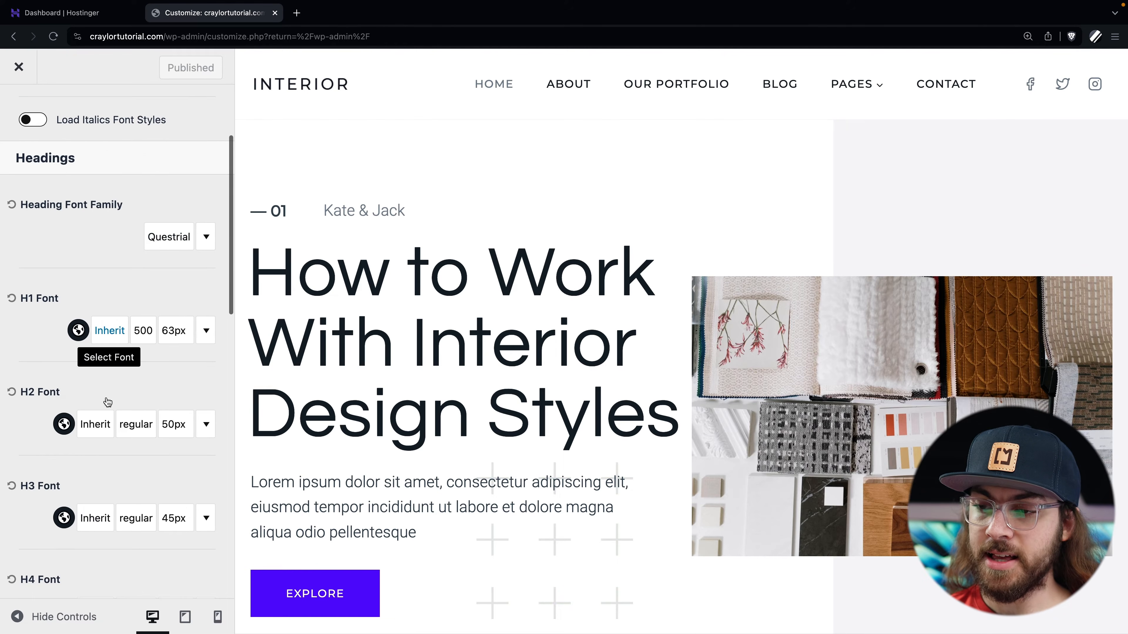
scroll(98, 428, down, 2)
scroll(98, 467, down, 2)
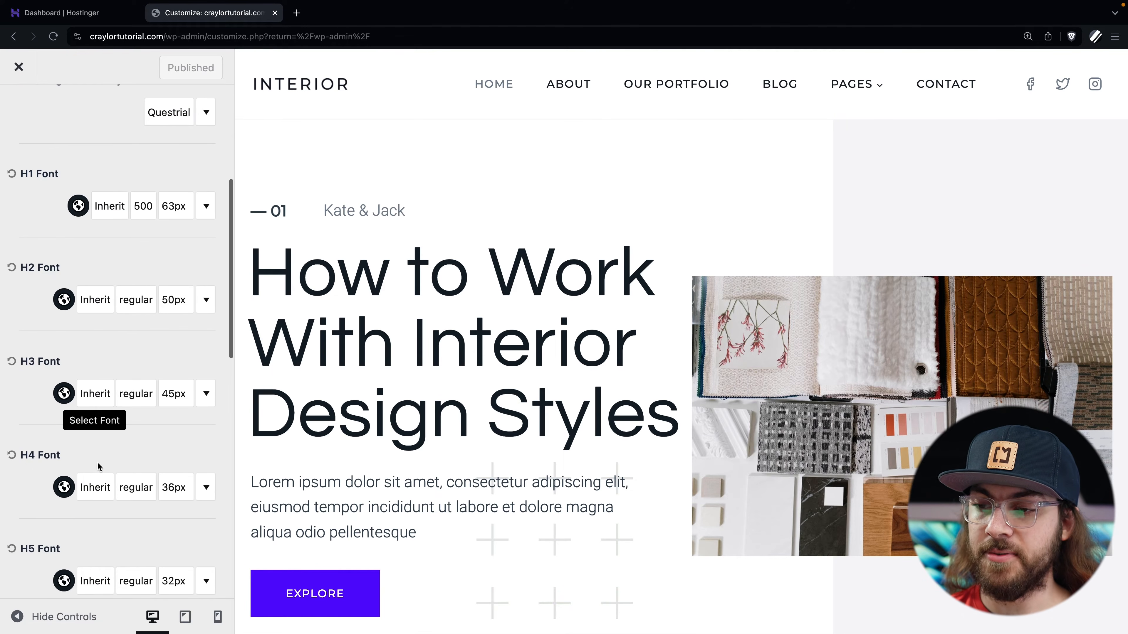
scroll(93, 445, up, 6)
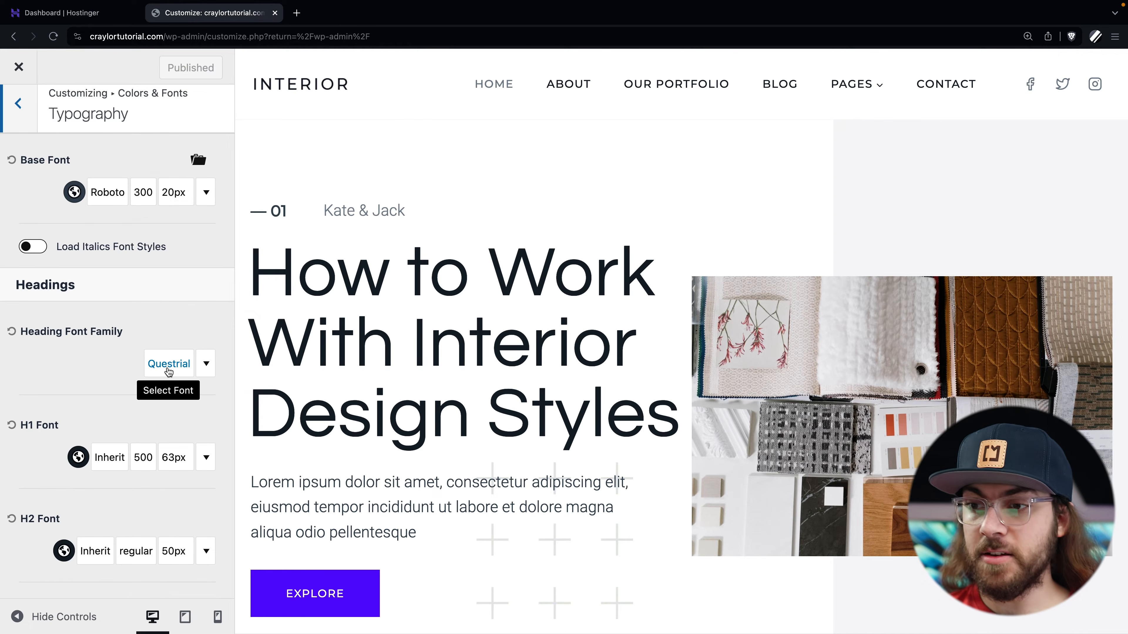
click(203, 375)
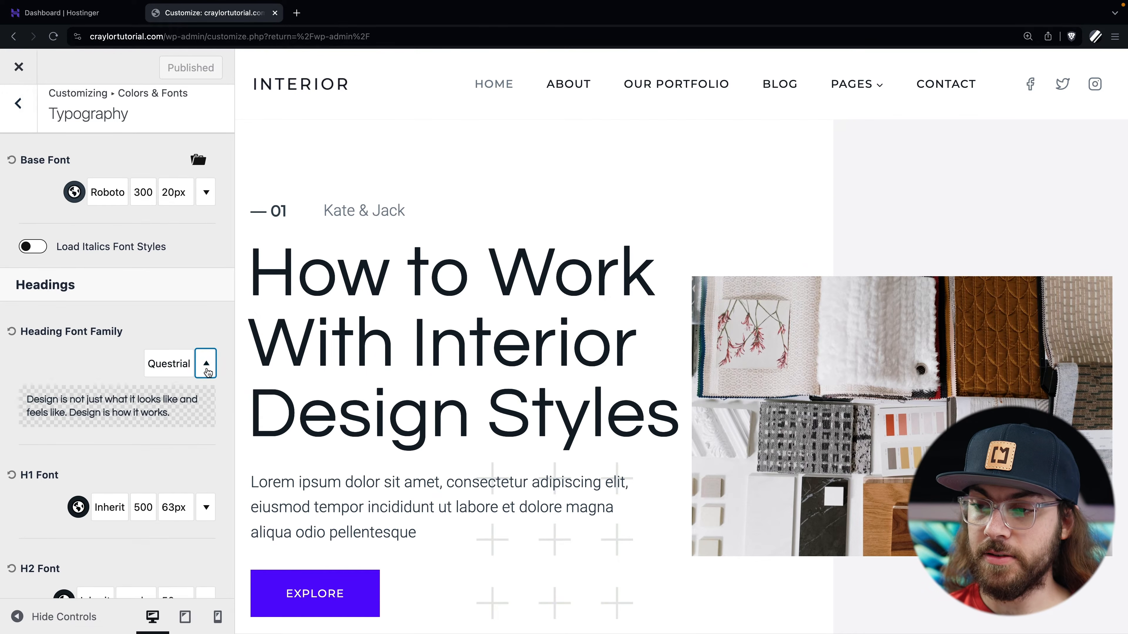
- Try Rozha One as the base font and revert the change
click(206, 192)
click(107, 196)
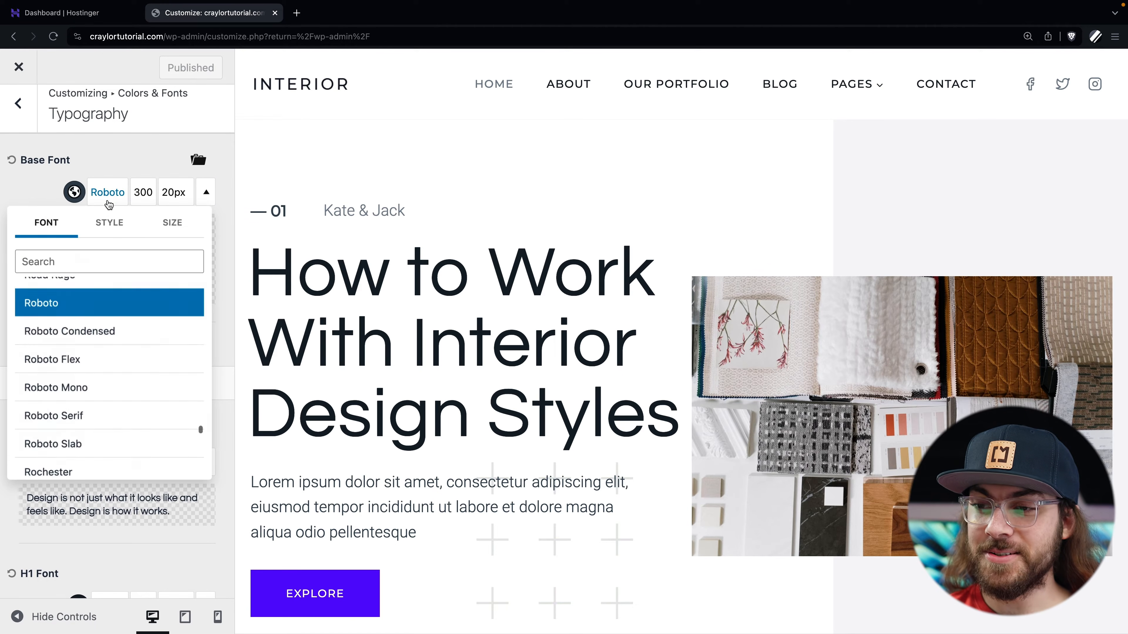
scroll(97, 383, down, 6)
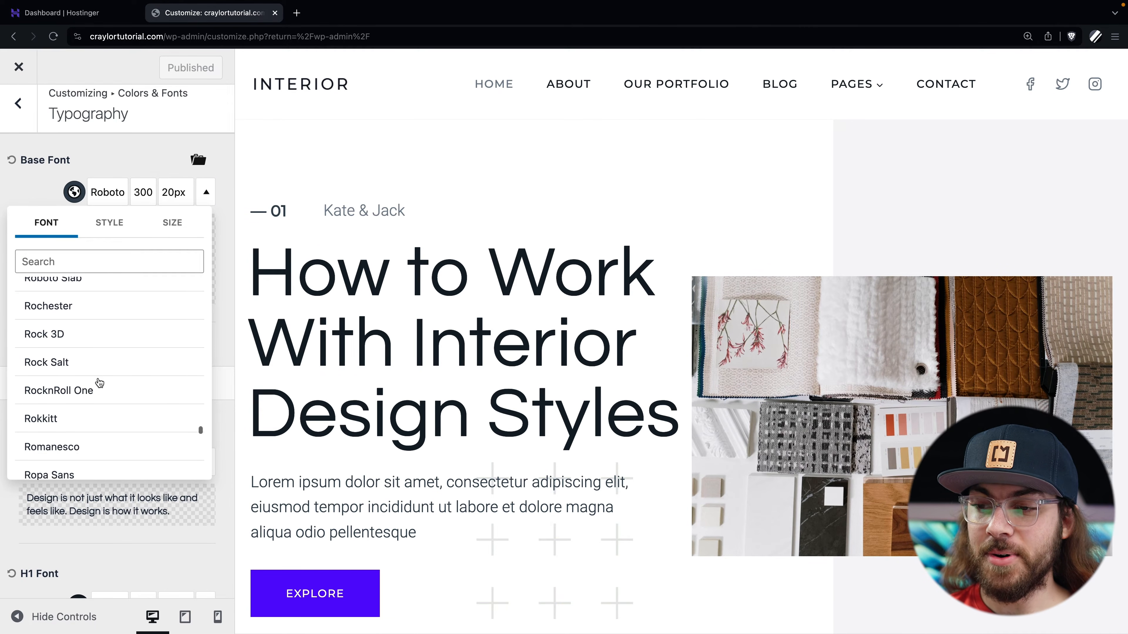
scroll(99, 383, down, 3)
click(106, 354)
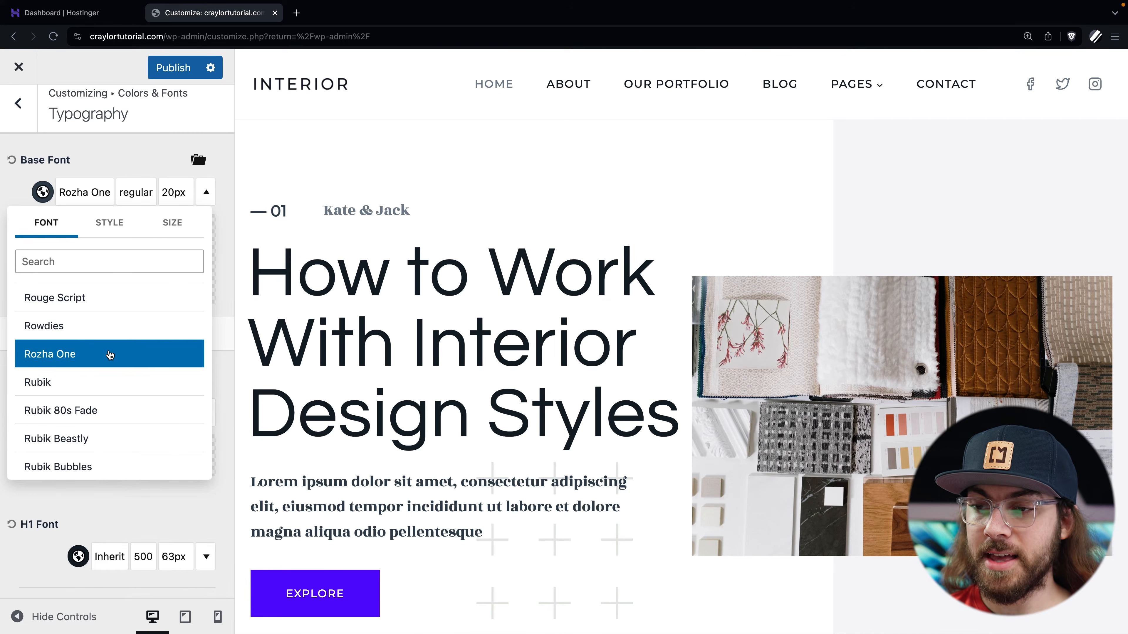
click(69, 192)
click(72, 194)
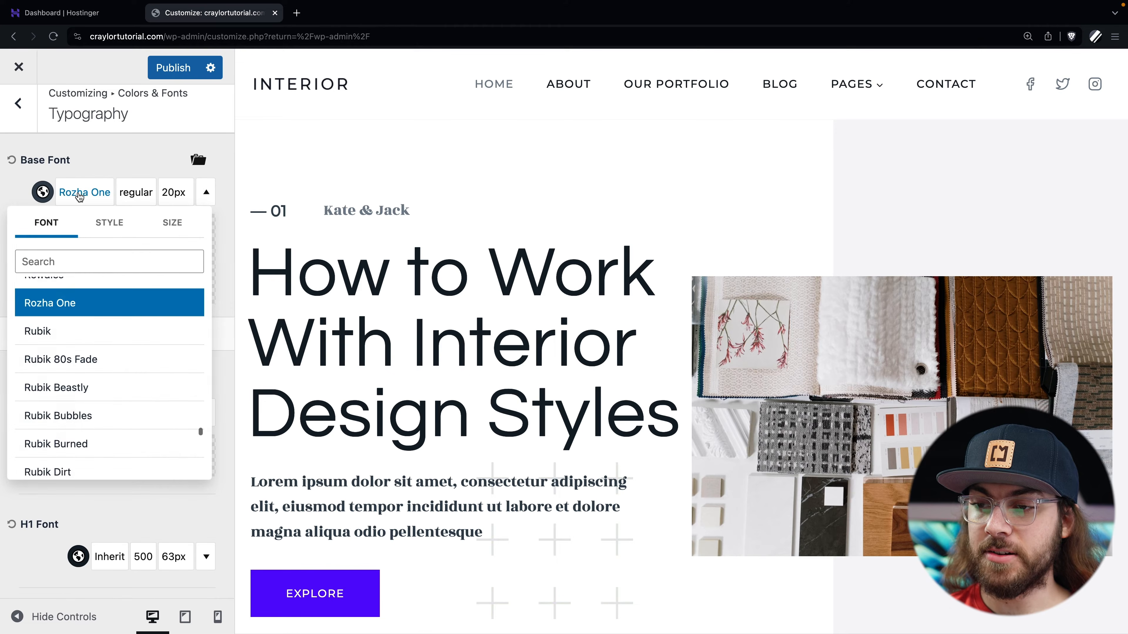
click(10, 181)
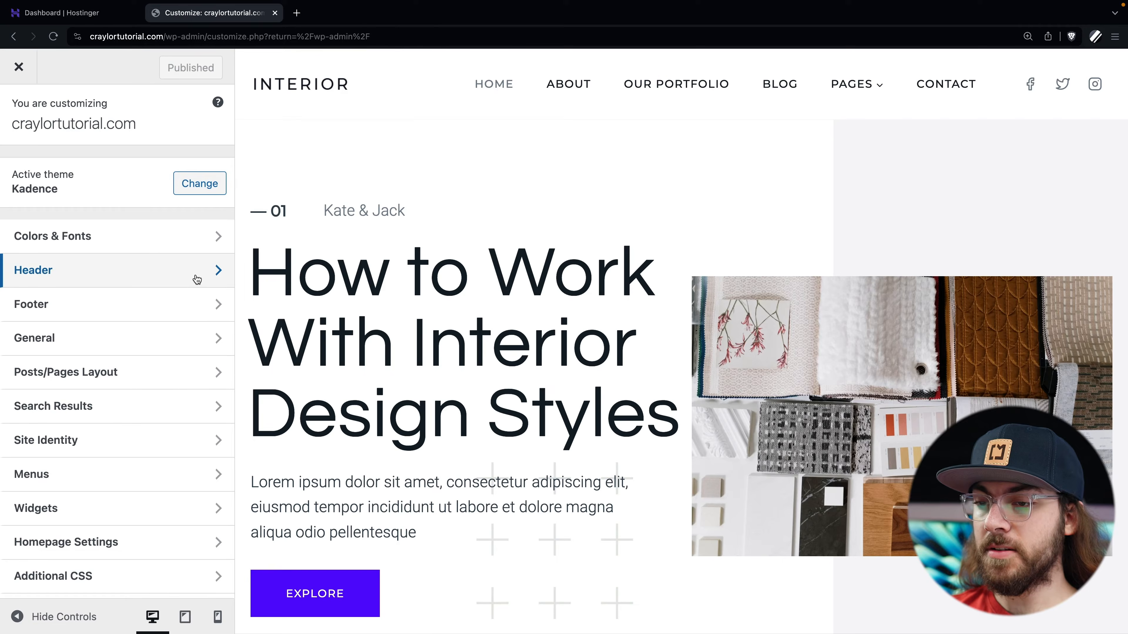
- Open the header's logo settings, examine the media library and file upload options for a replacement logo, and leave the current logo in place
click(197, 279)
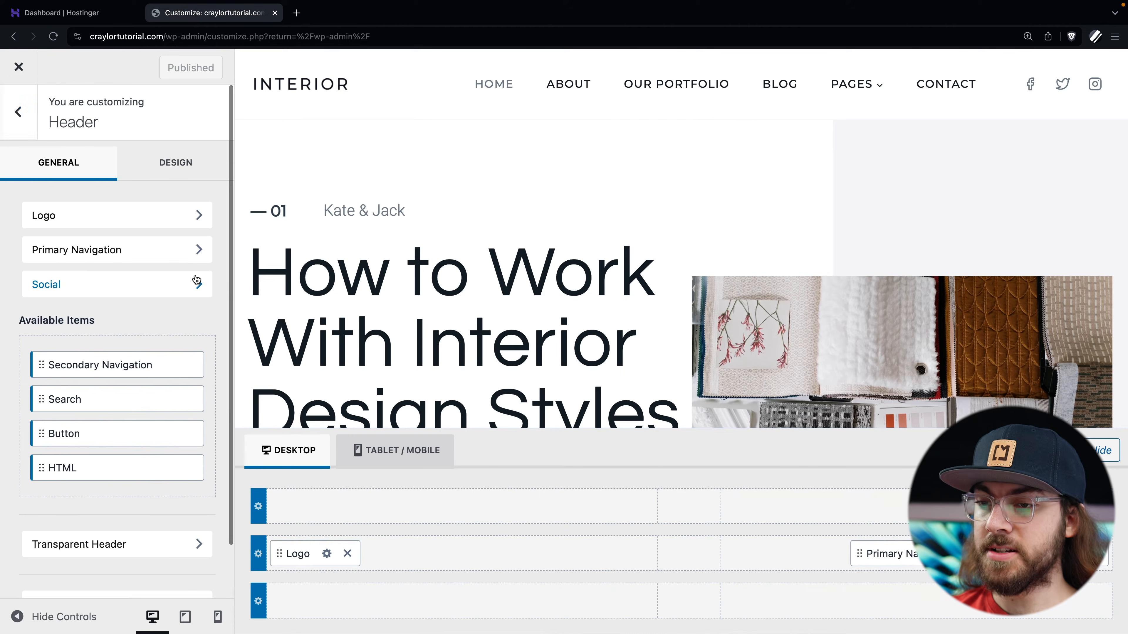
click(196, 218)
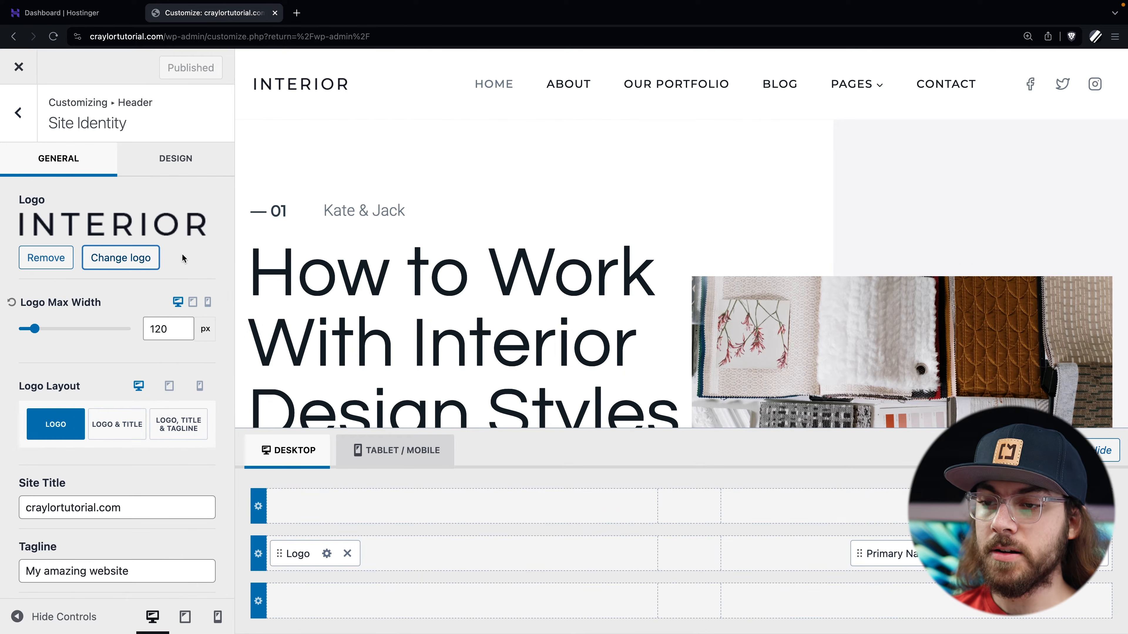
click(128, 260)
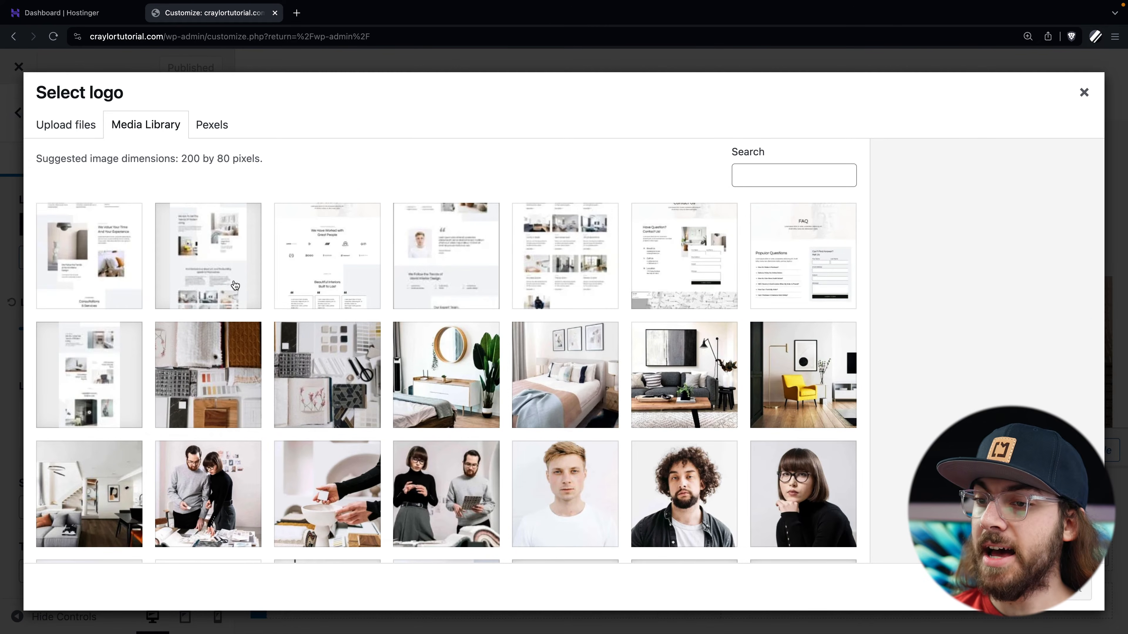
scroll(293, 277, down, 12)
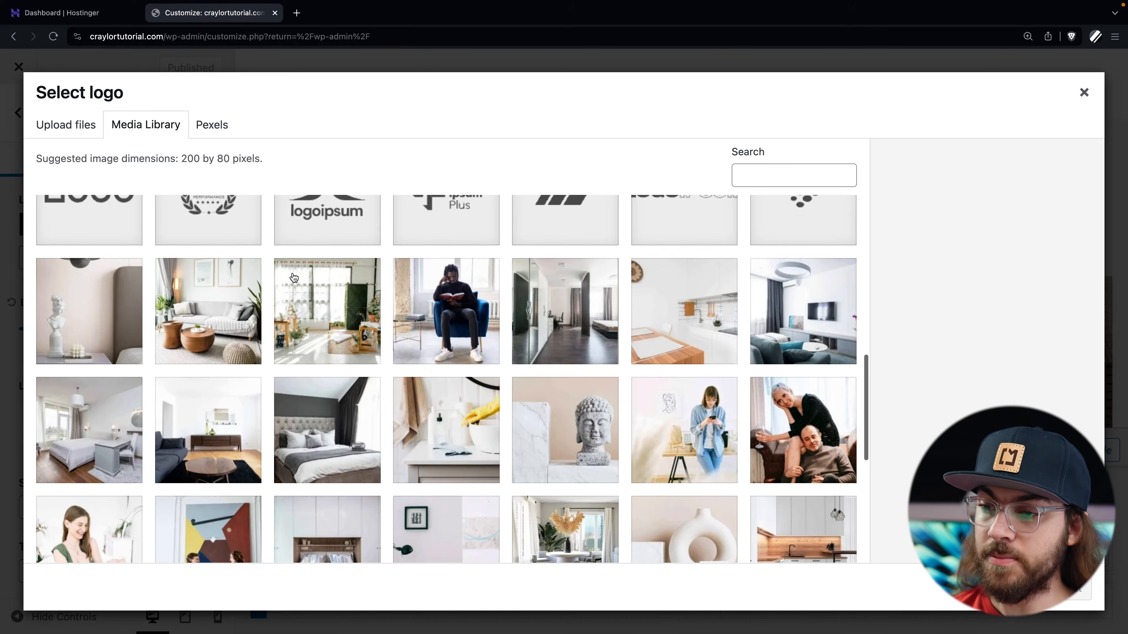
click(79, 135)
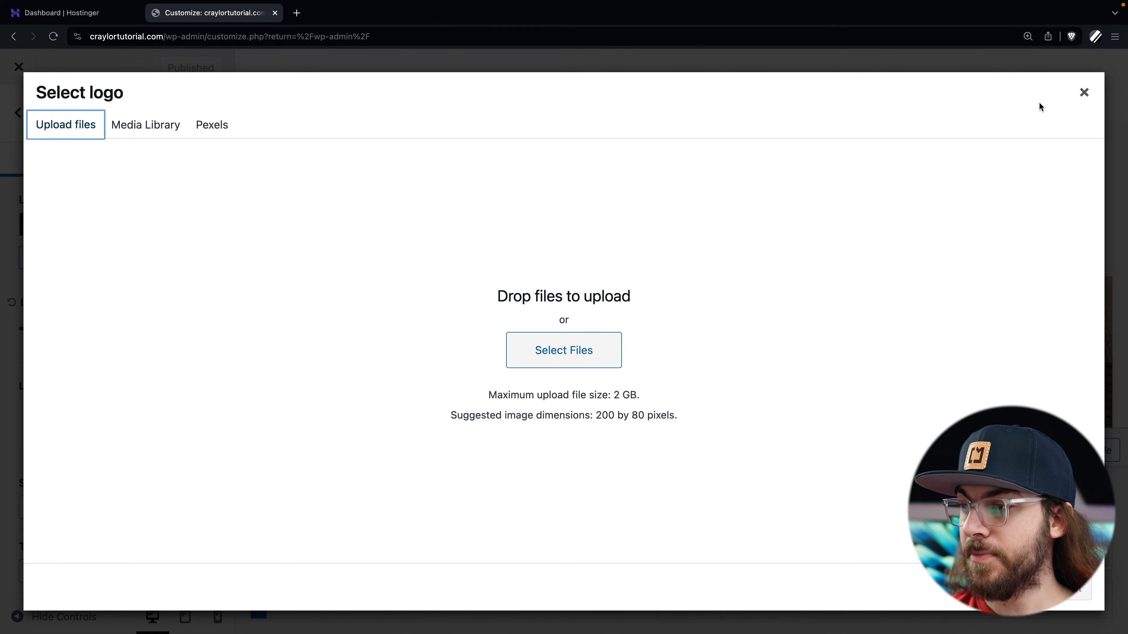
click(1084, 93)
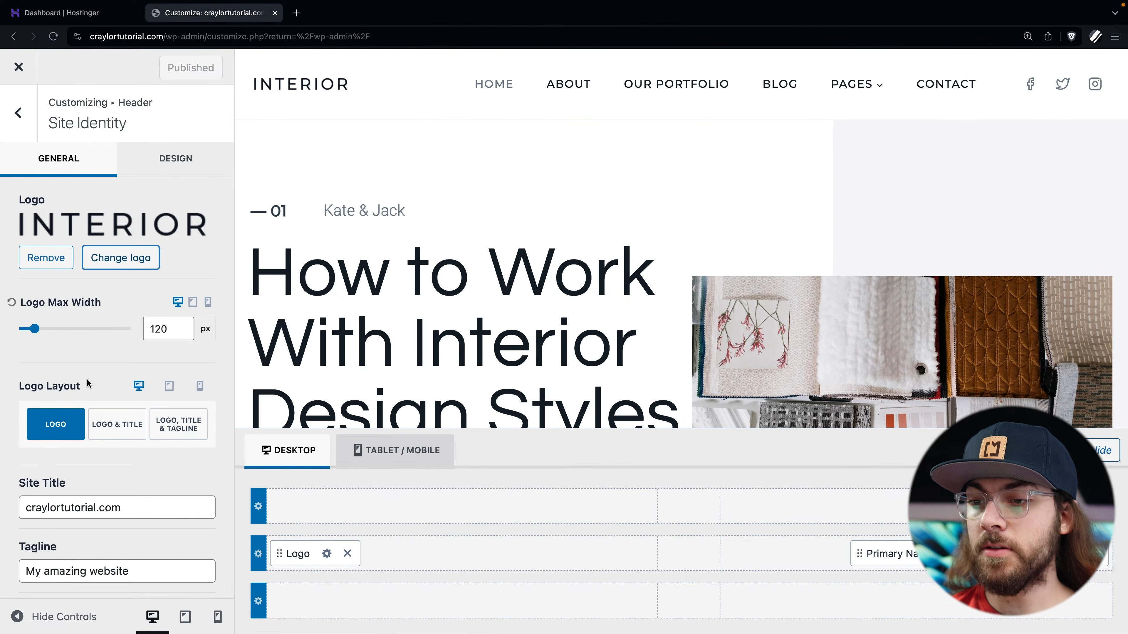
- Try the Logo & Title and Logo, Title & Tagline layouts, return to the Logo layout, and open the site icon settings
scroll(88, 383, down, 2)
scroll(93, 368, down, 1)
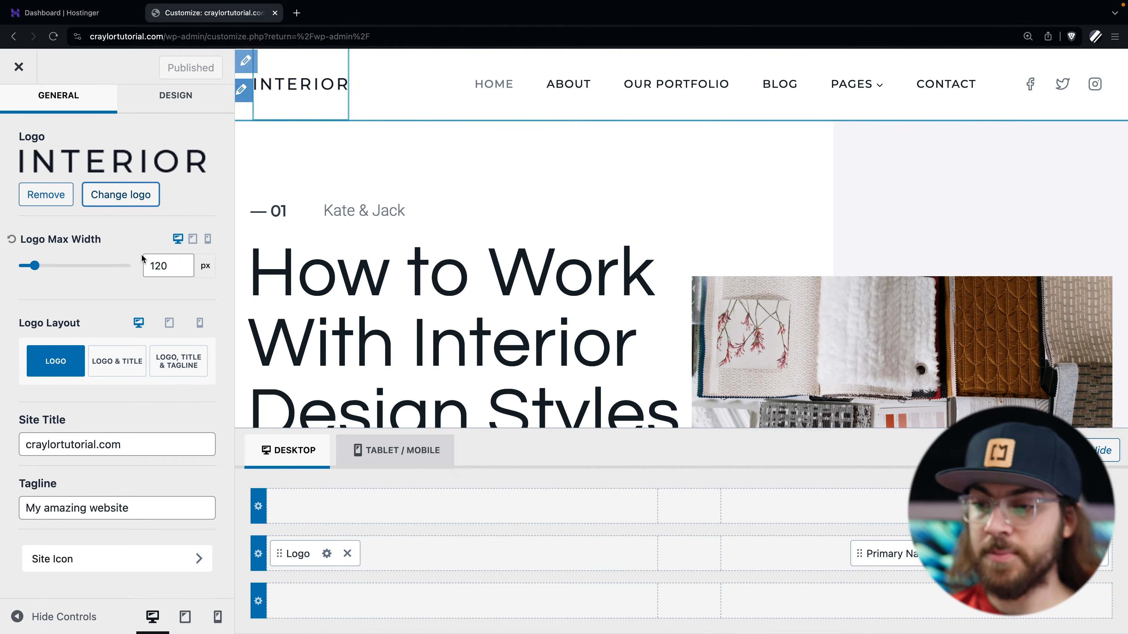
click(109, 363)
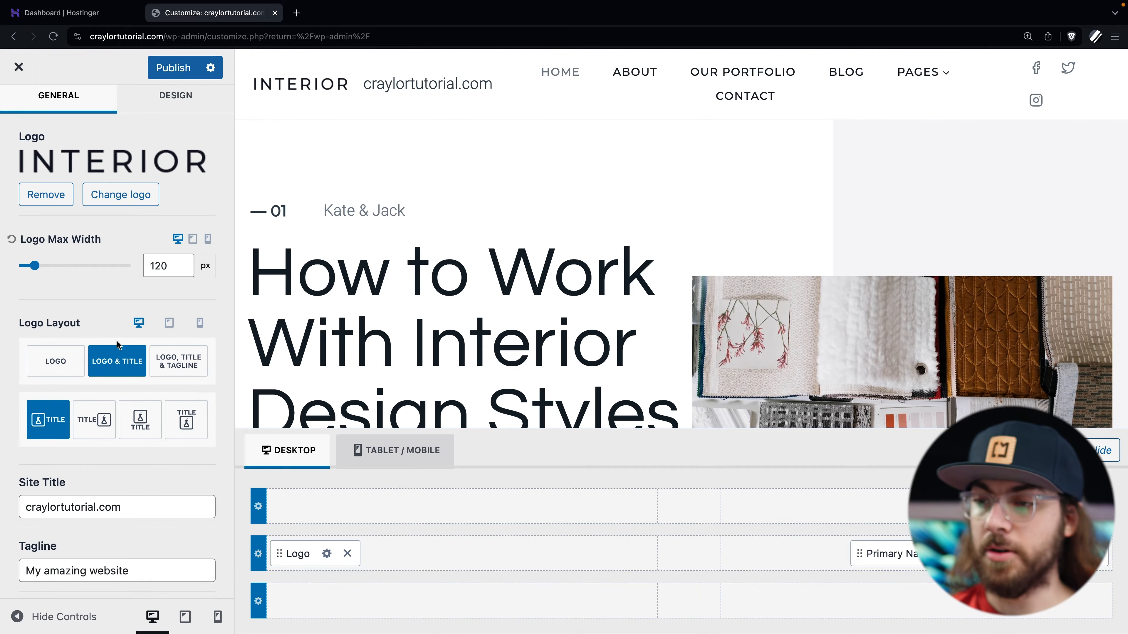
click(178, 365)
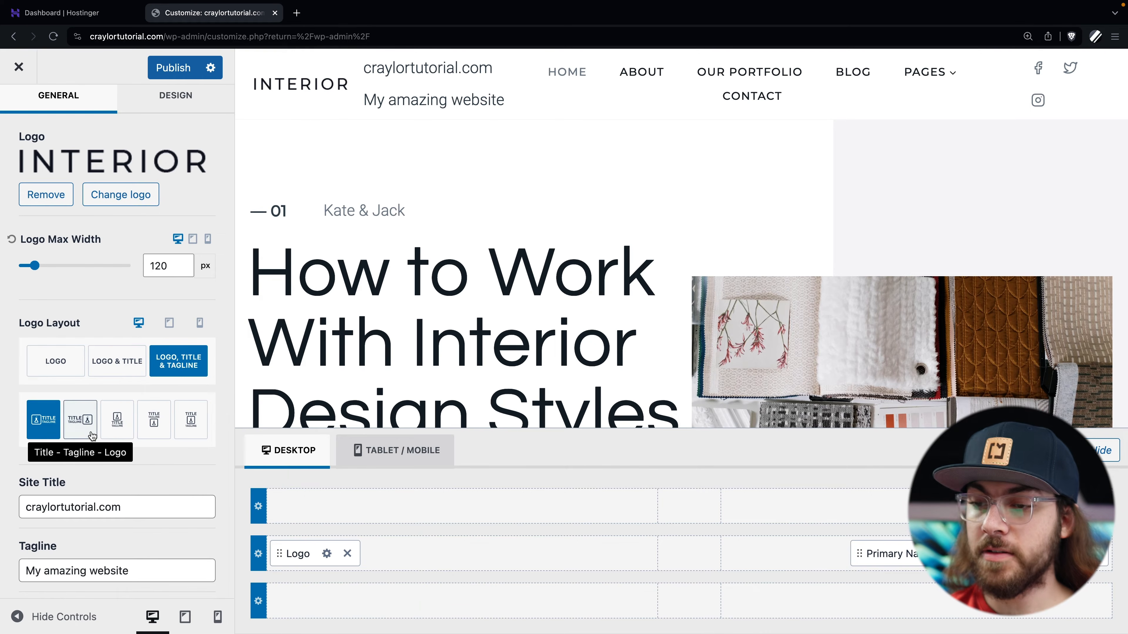
click(107, 431)
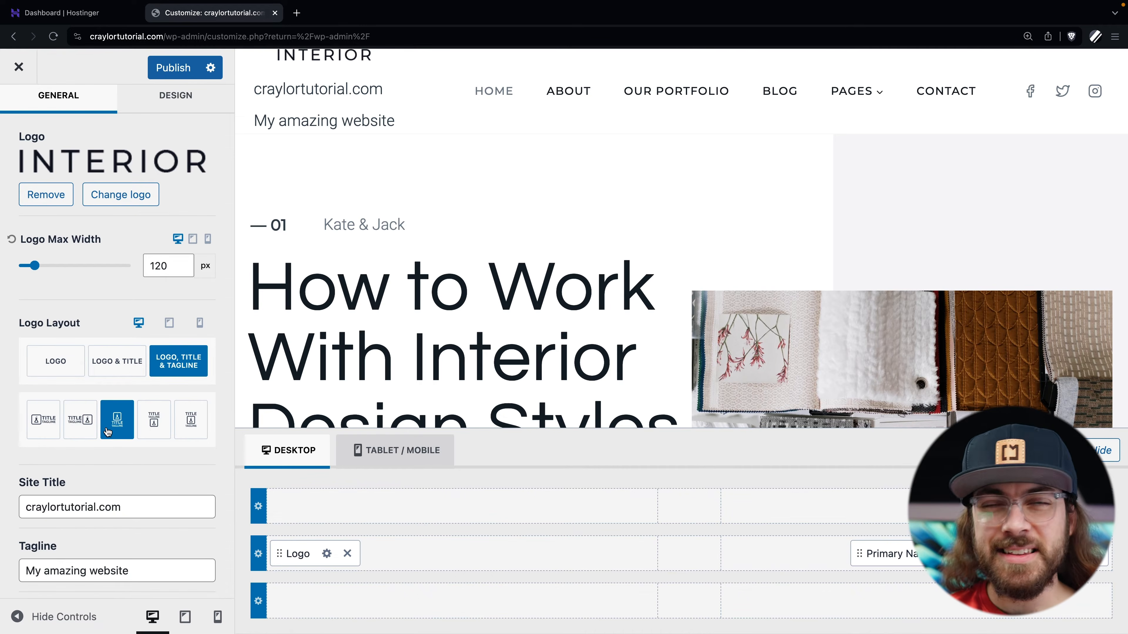
click(57, 362)
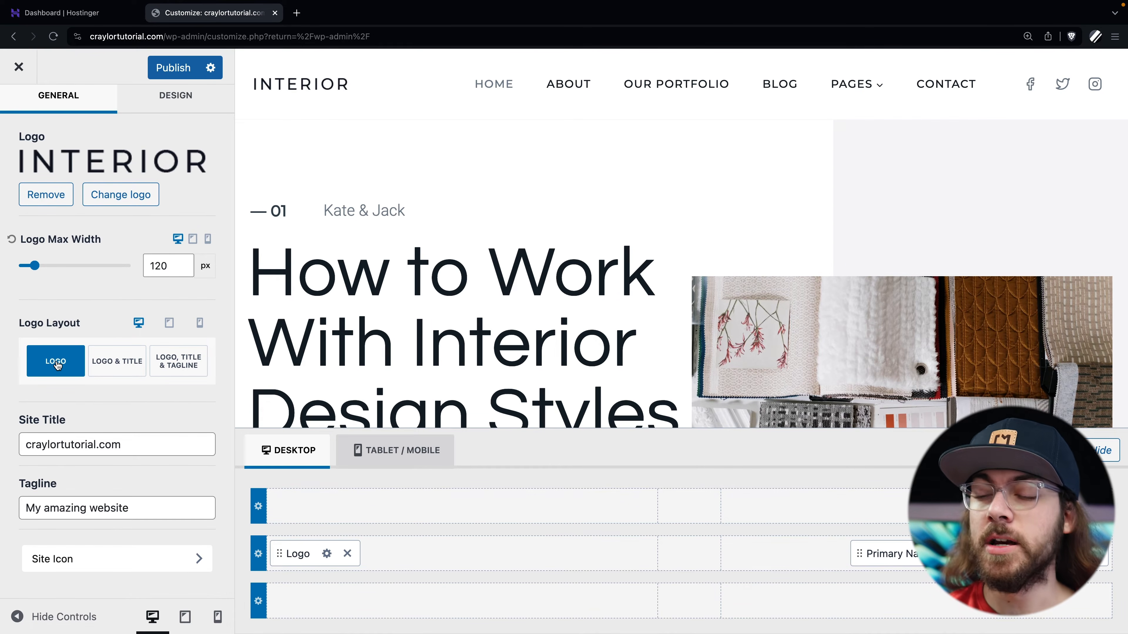
click(88, 559)
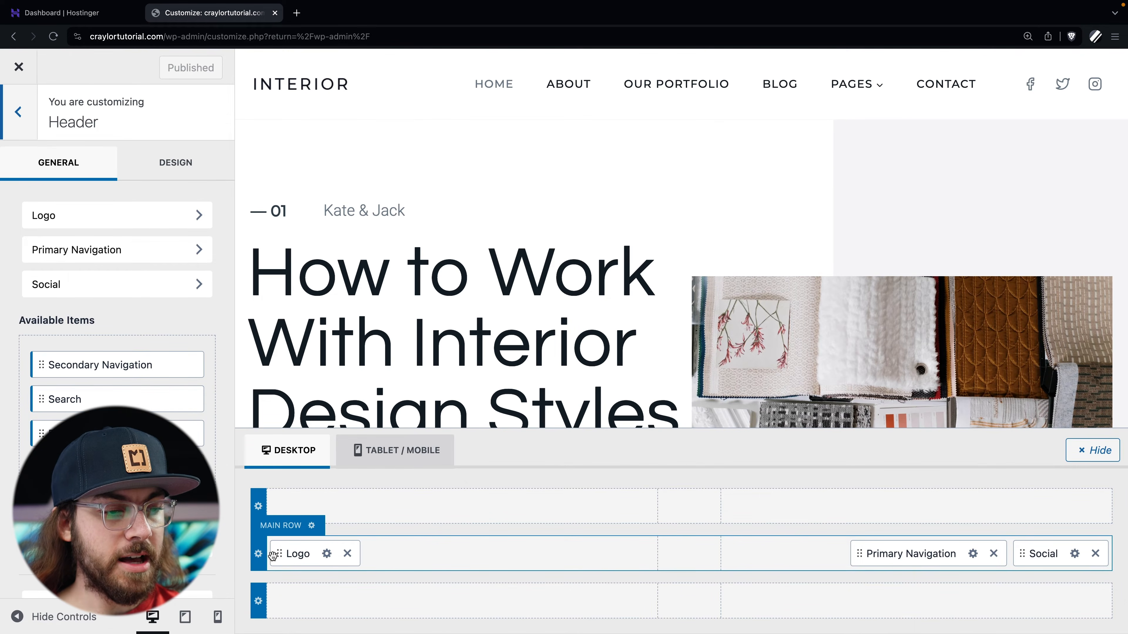
- Move the Logo to the centre of the header's top row and the Primary Navigation to the centre of the main row
drag(279, 558, 702, 559)
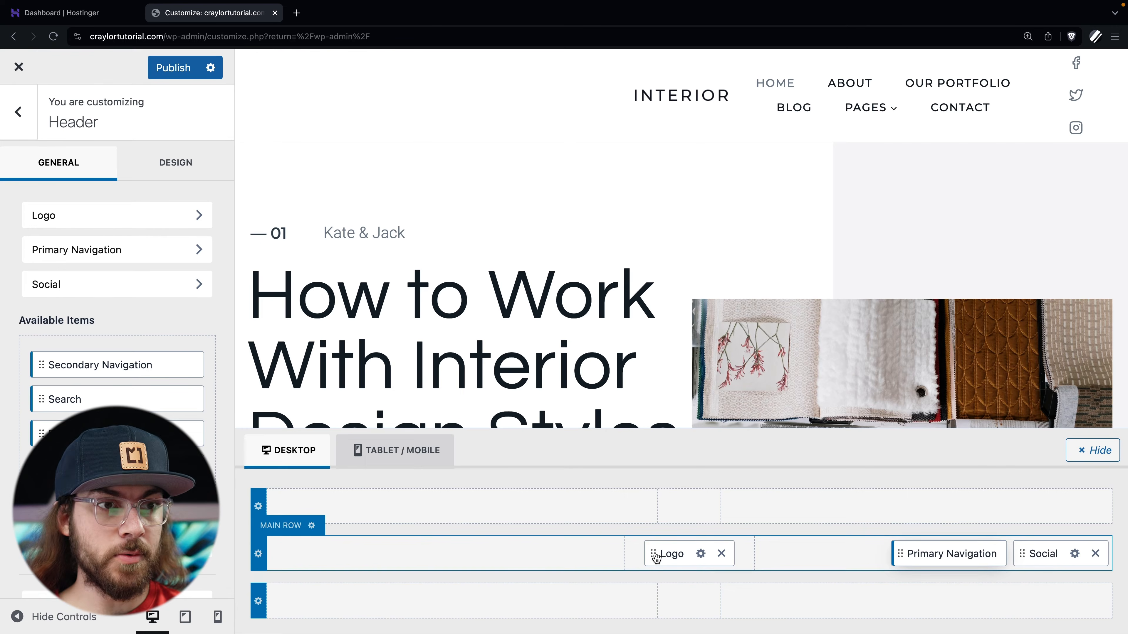
drag(654, 558, 654, 507)
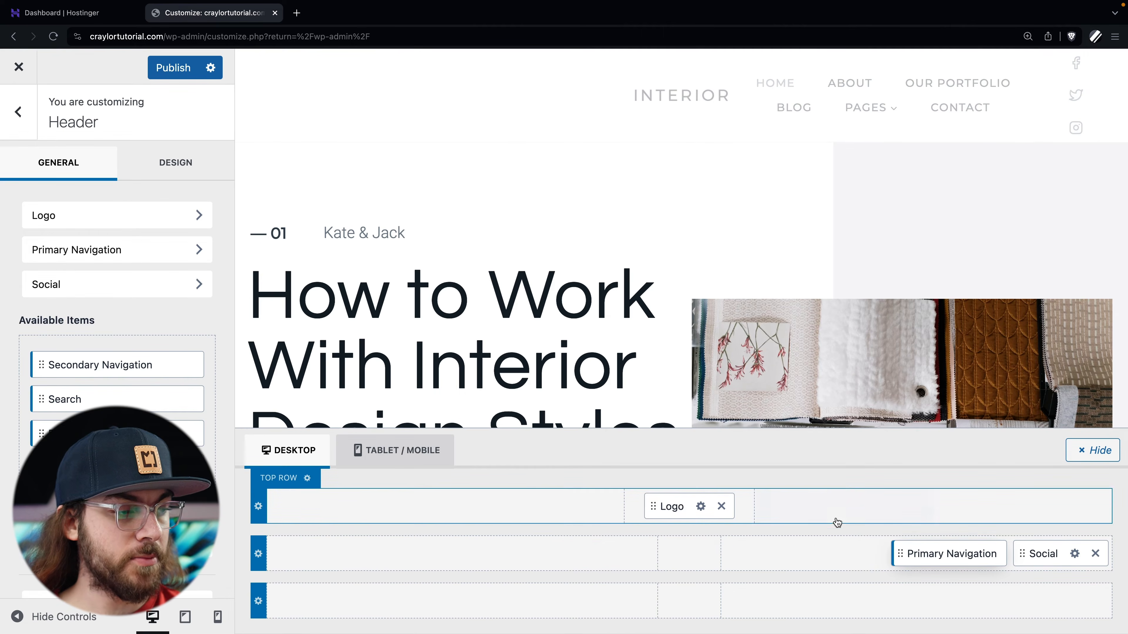
drag(905, 553, 675, 554)
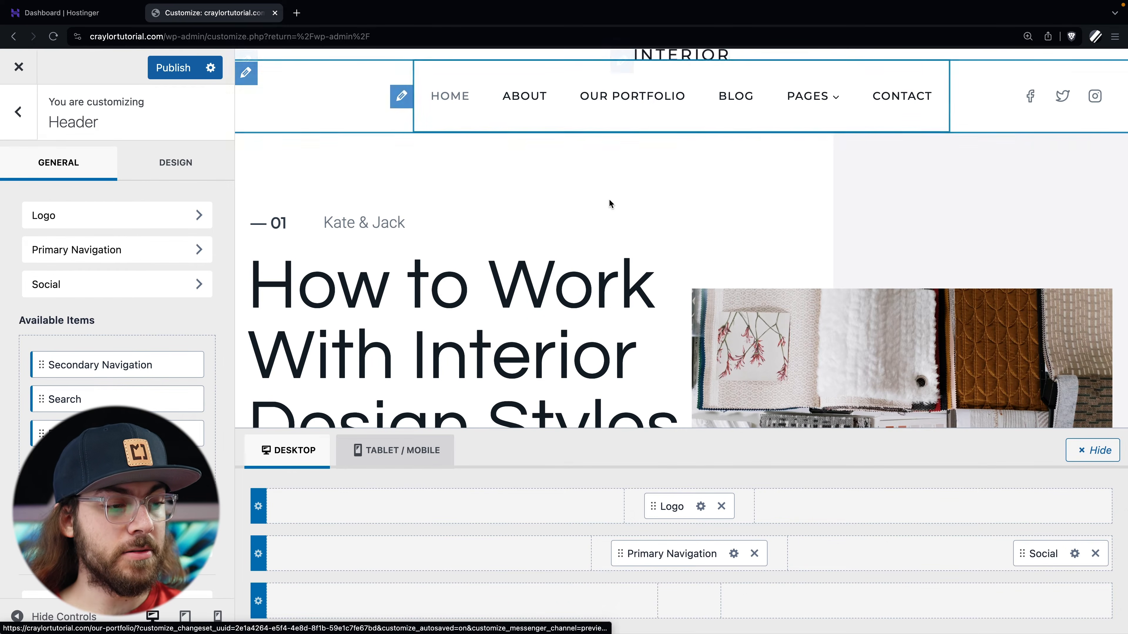
- Set the header top row's minimum height to 10 px and its top padding to 25 px
click(258, 507)
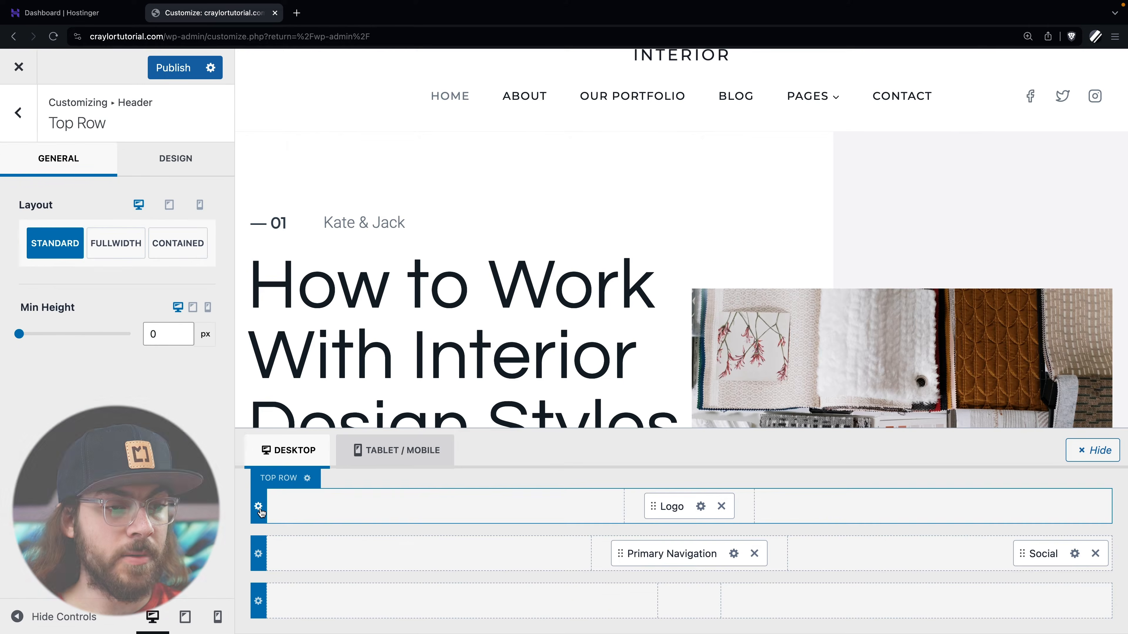
mouse_move(20, 341)
mouse_down()
mouse_move(39, 340)
mouse_move(19, 341)
mouse_up()
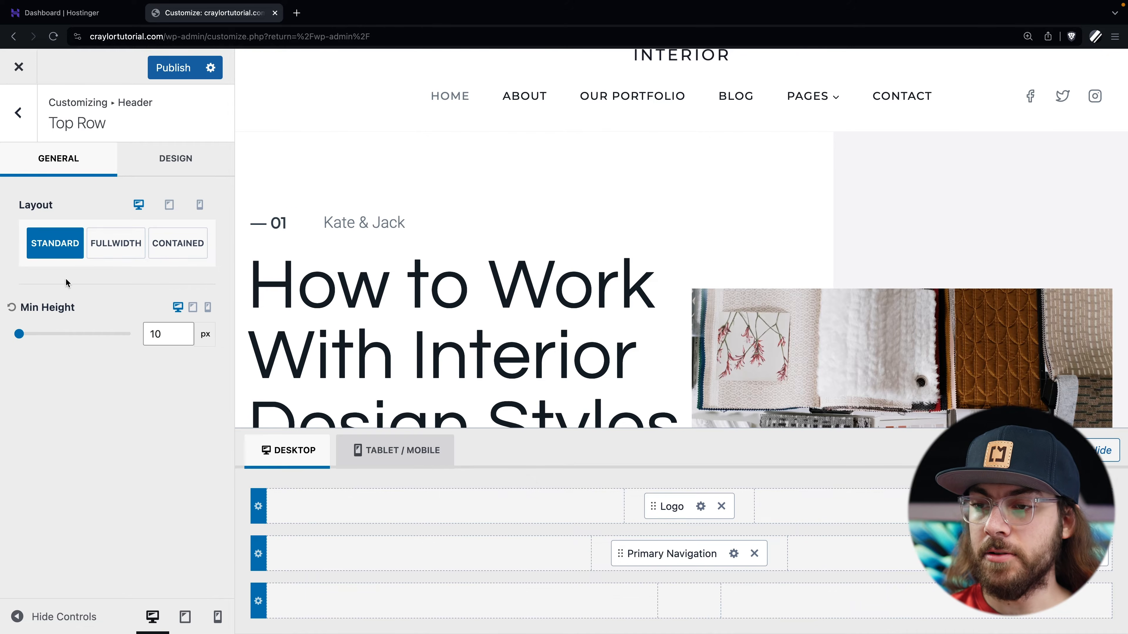
click(153, 169)
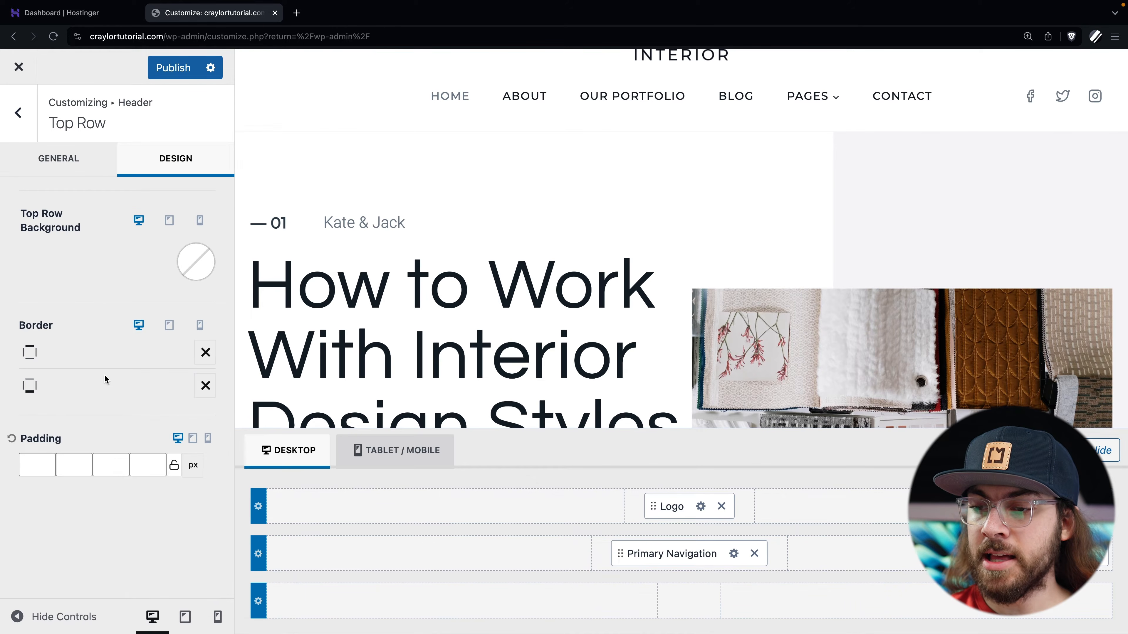
click(47, 462)
click(46, 461)
click(47, 462)
click(46, 462)
click(46, 462)
click(47, 462)
click(47, 462)
click(47, 462)
key(BackSpace)
text(25)
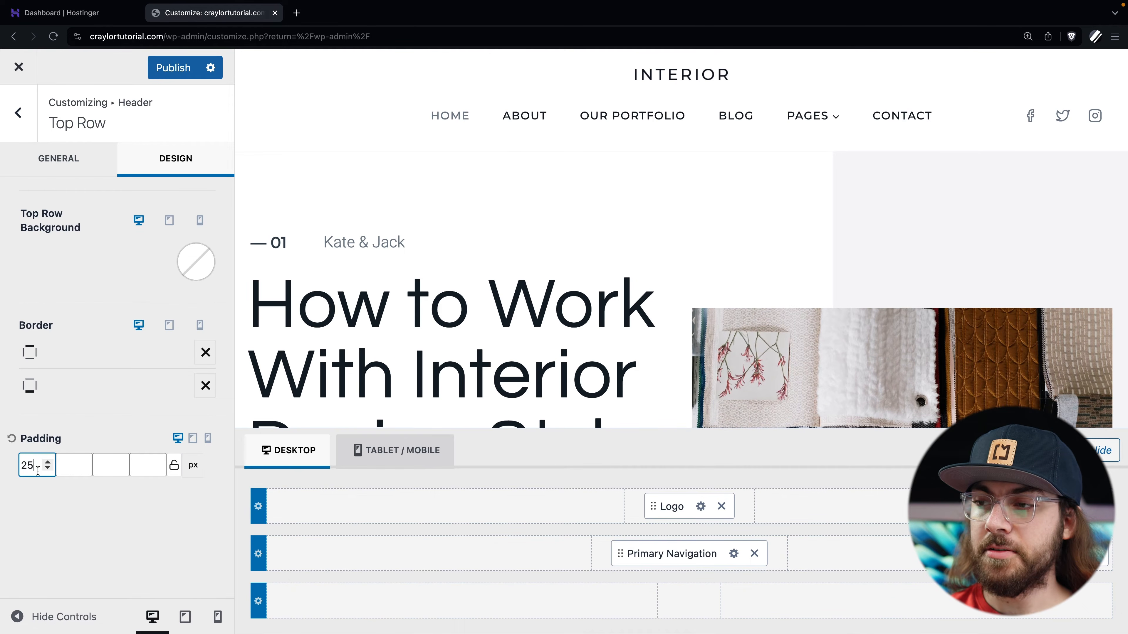
click(38, 516)
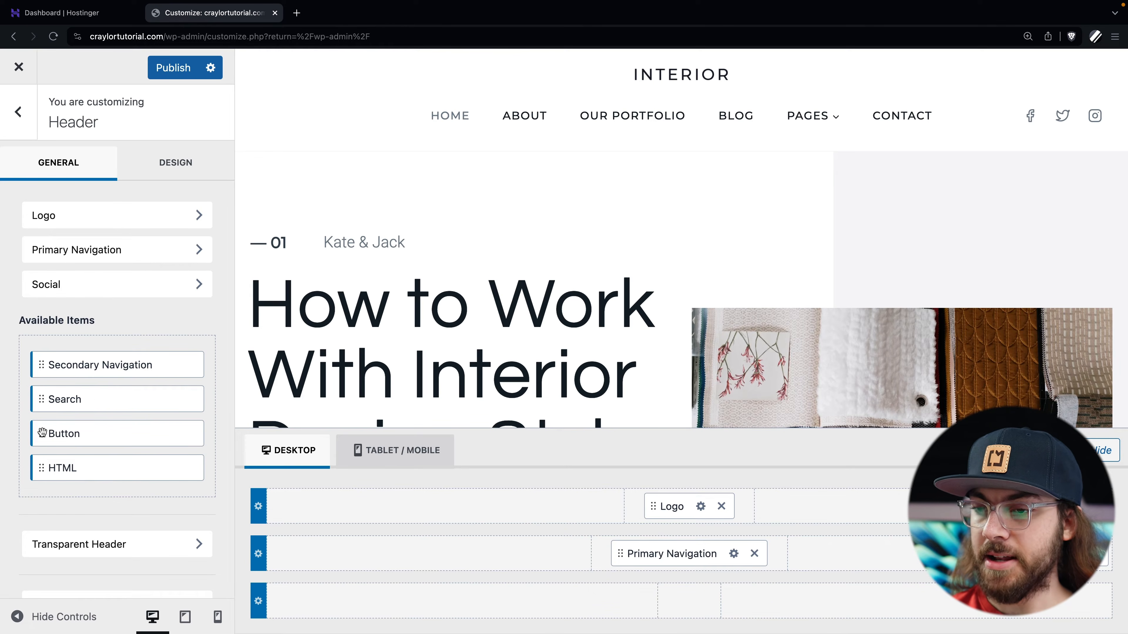
- Add a Button item beside the Primary Navigation in the header's main row and open its settings
drag(42, 432, 775, 565)
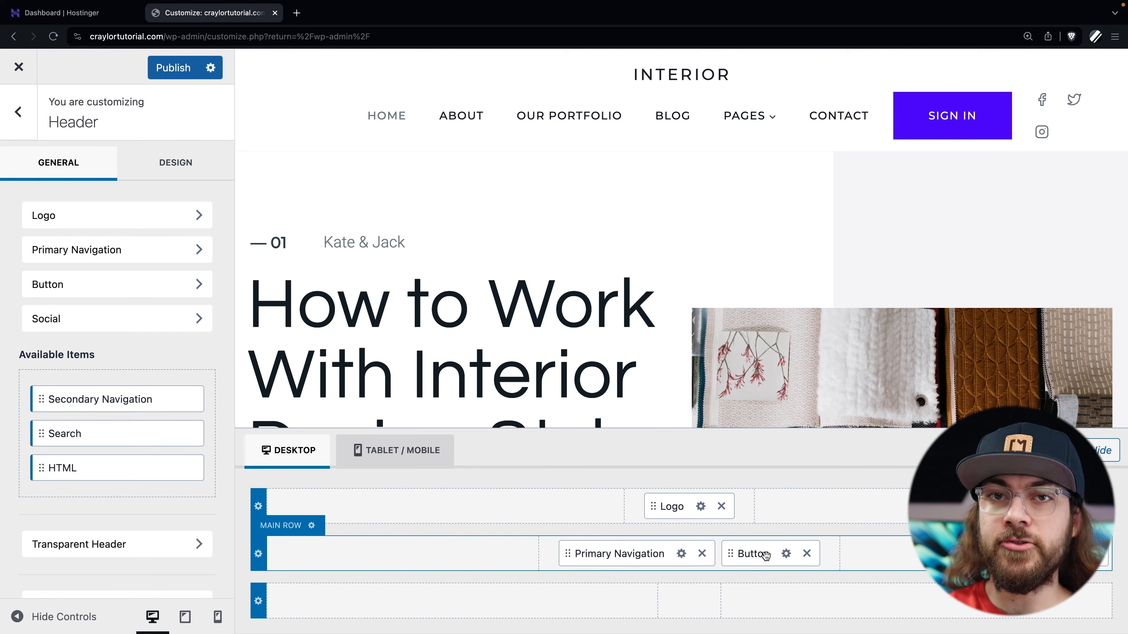
click(786, 554)
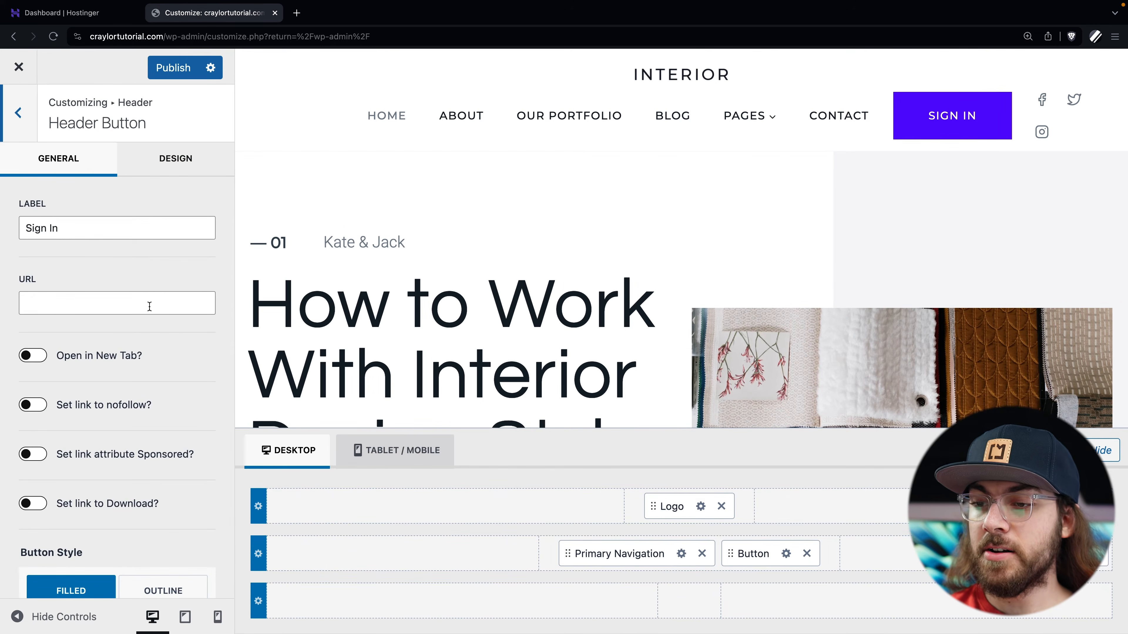
scroll(135, 305, down, 1)
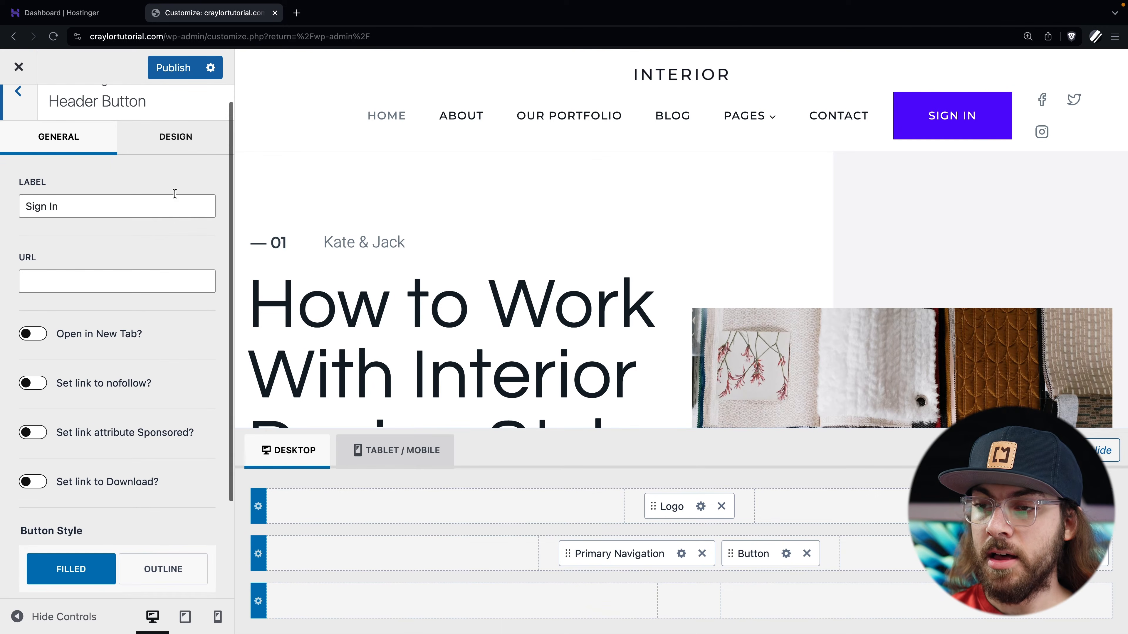
- Try the SM and LG sizes for the header button and return it to MD
click(181, 141)
scroll(128, 312, down, 2)
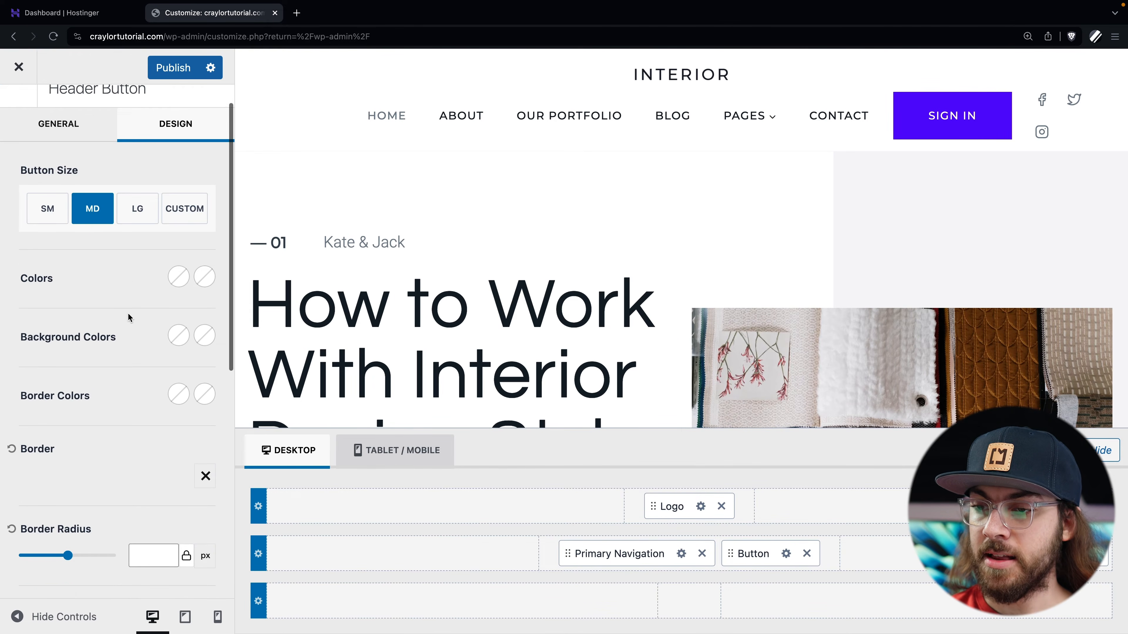
click(48, 162)
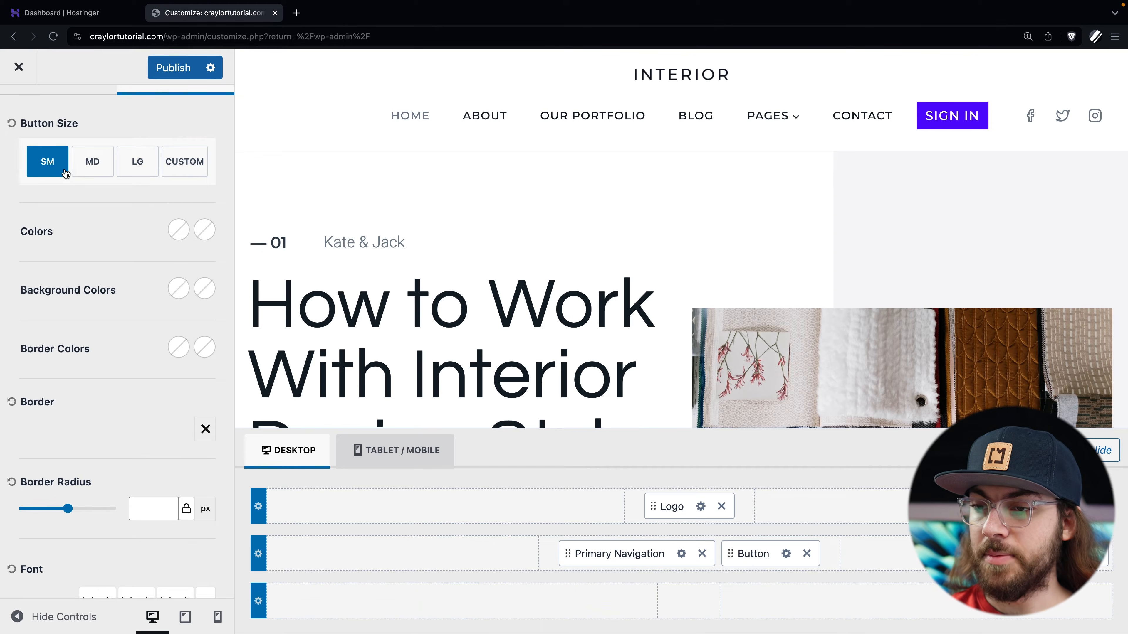
click(79, 175)
click(138, 162)
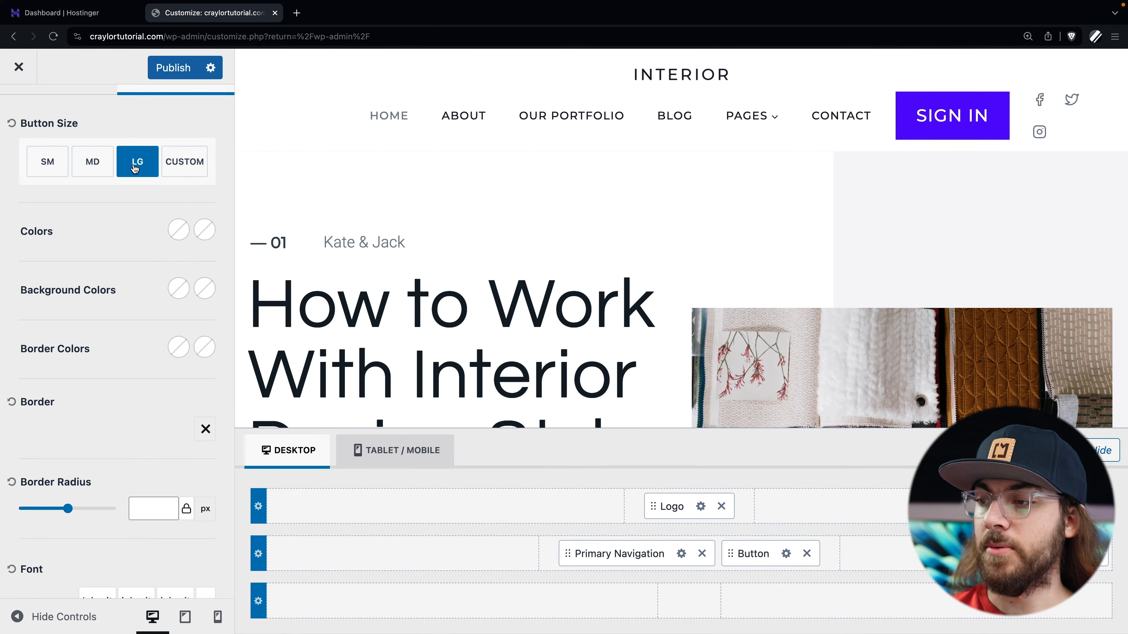
click(78, 169)
scroll(78, 163, up, 2)
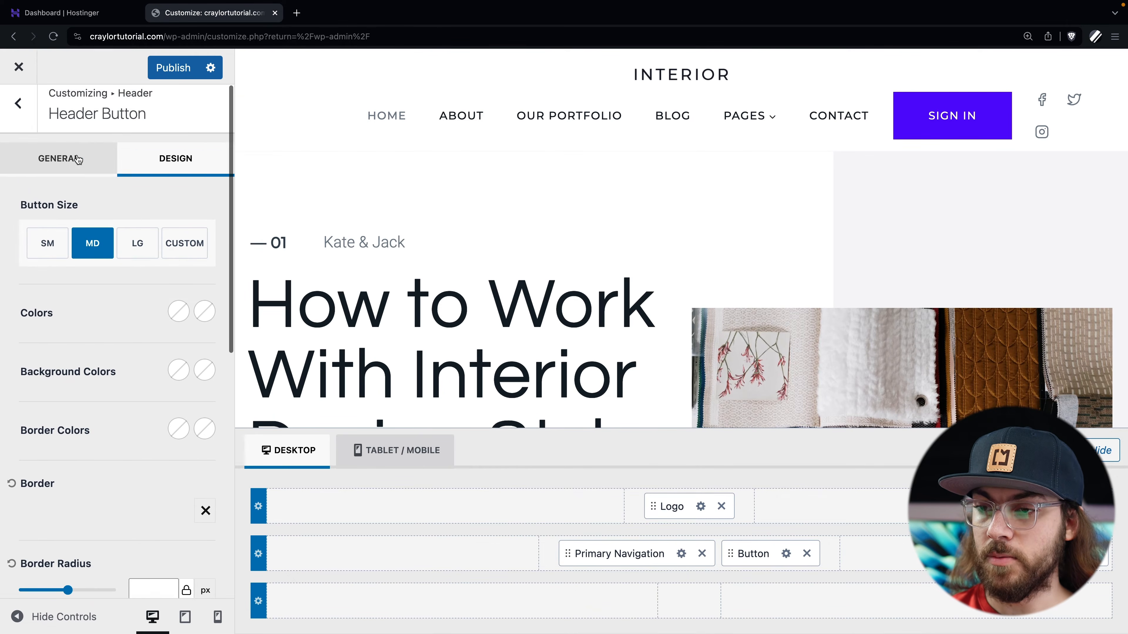
- Change the header button's style to Outline
click(78, 152)
scroll(77, 284, down, 3)
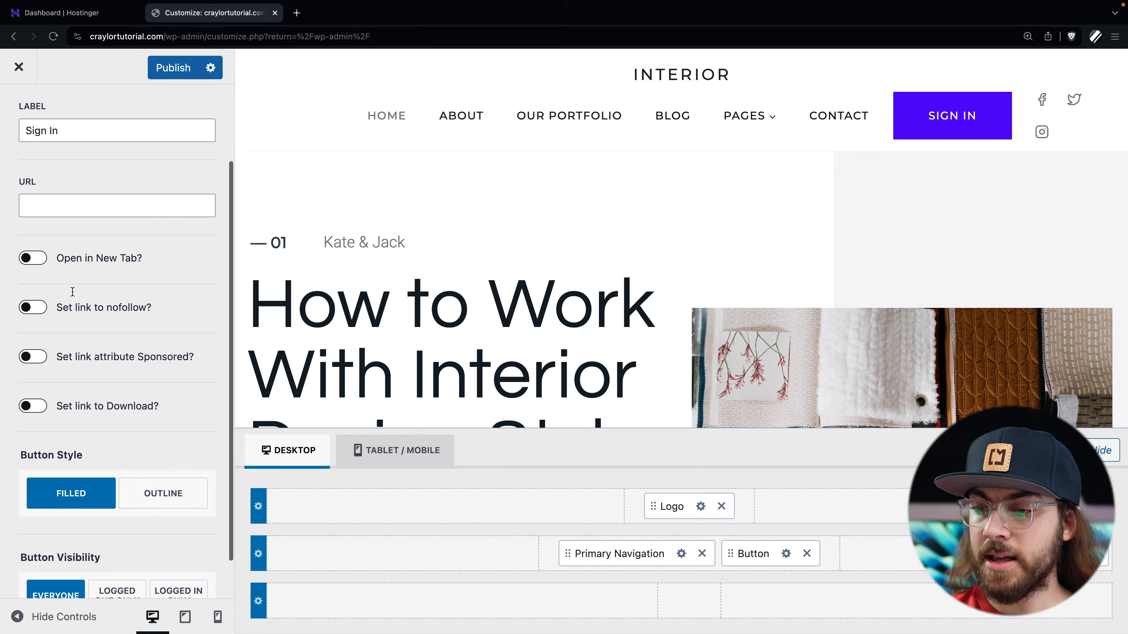
click(163, 496)
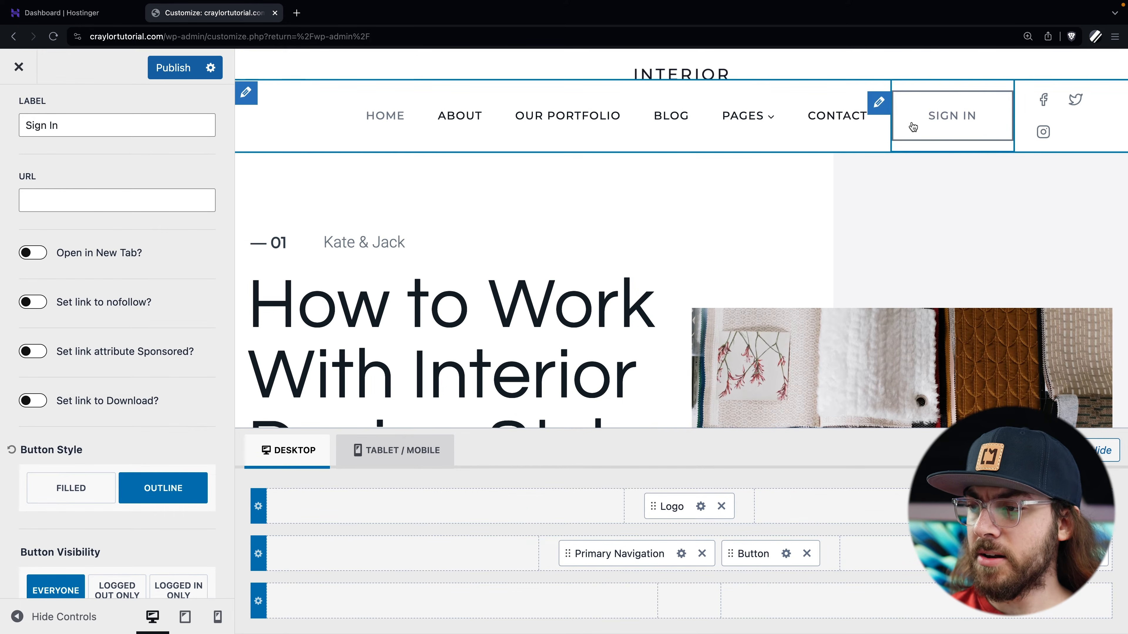
scroll(52, 422, up, 3)
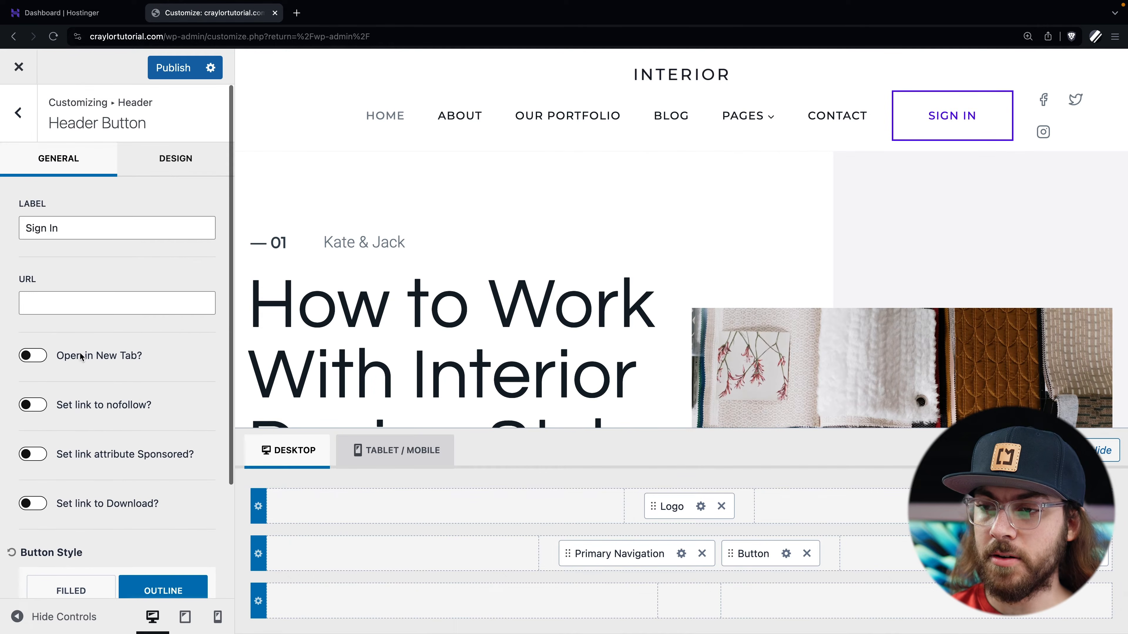
- Try custom shades for the header button's initial text colour and link it to the violet palette accent
click(164, 167)
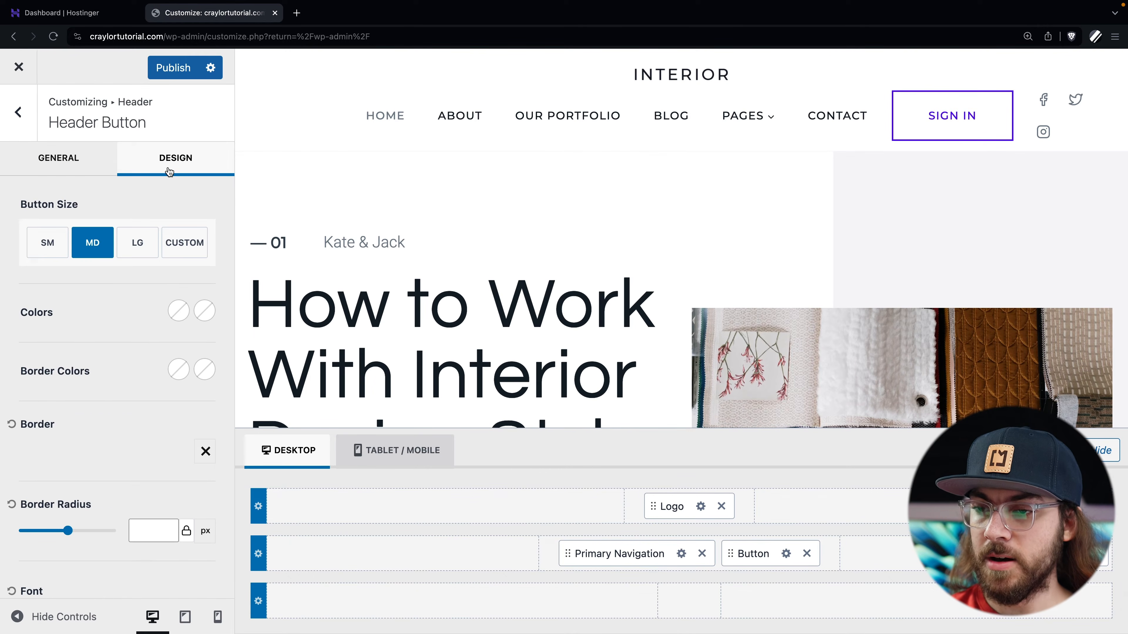
click(178, 311)
click(132, 379)
mouse_move(133, 379)
mouse_down()
mouse_move(189, 354)
mouse_move(169, 360)
mouse_move(174, 352)
mouse_up()
click(35, 522)
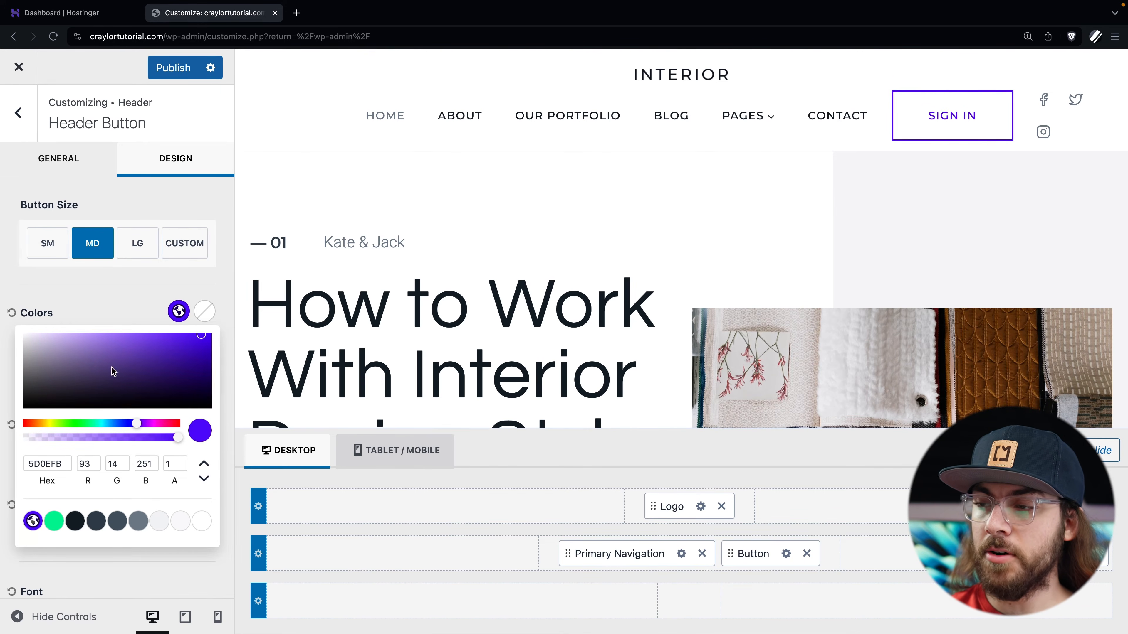
click(125, 311)
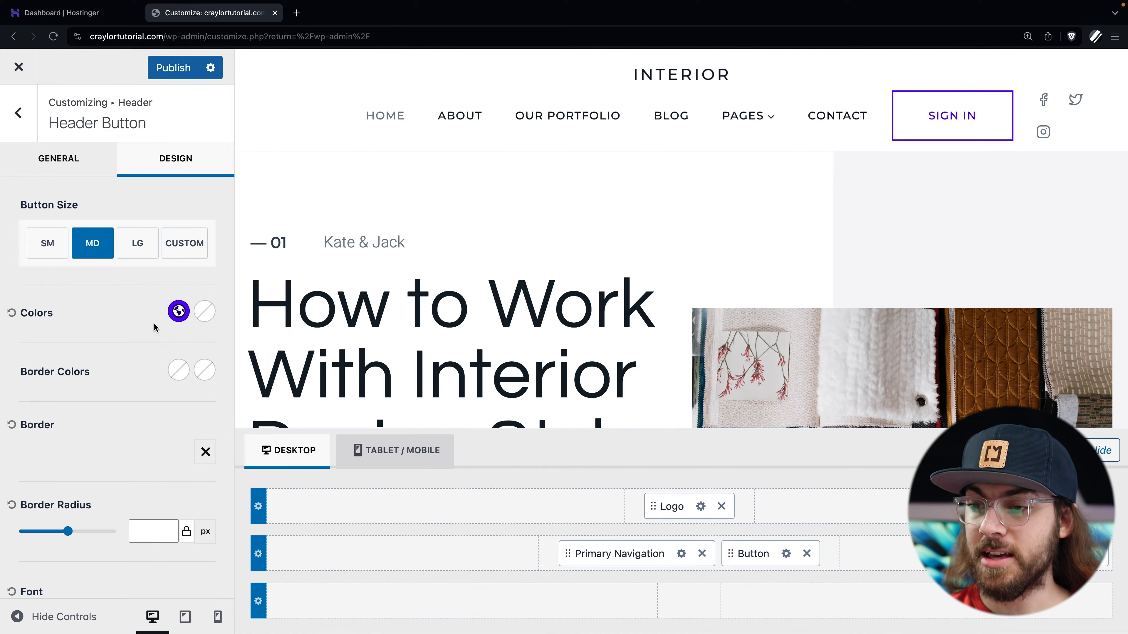
click(178, 311)
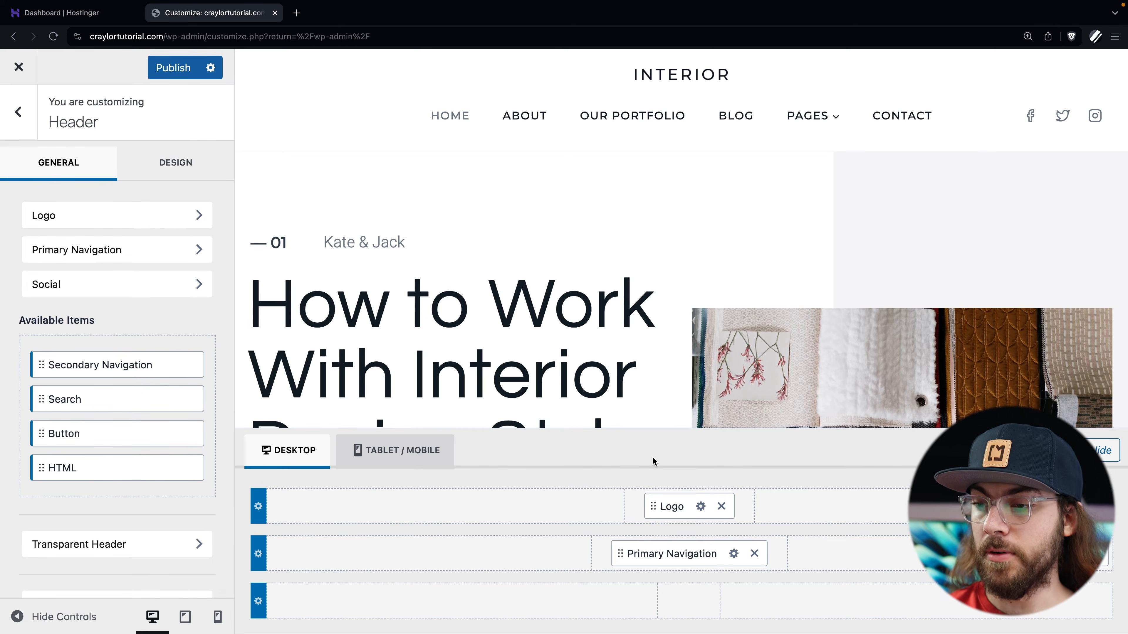
- Add a Button item below Mobile Navigation in the tablet/mobile header's off-canvas area and preview it in the opened mobile menu
click(396, 450)
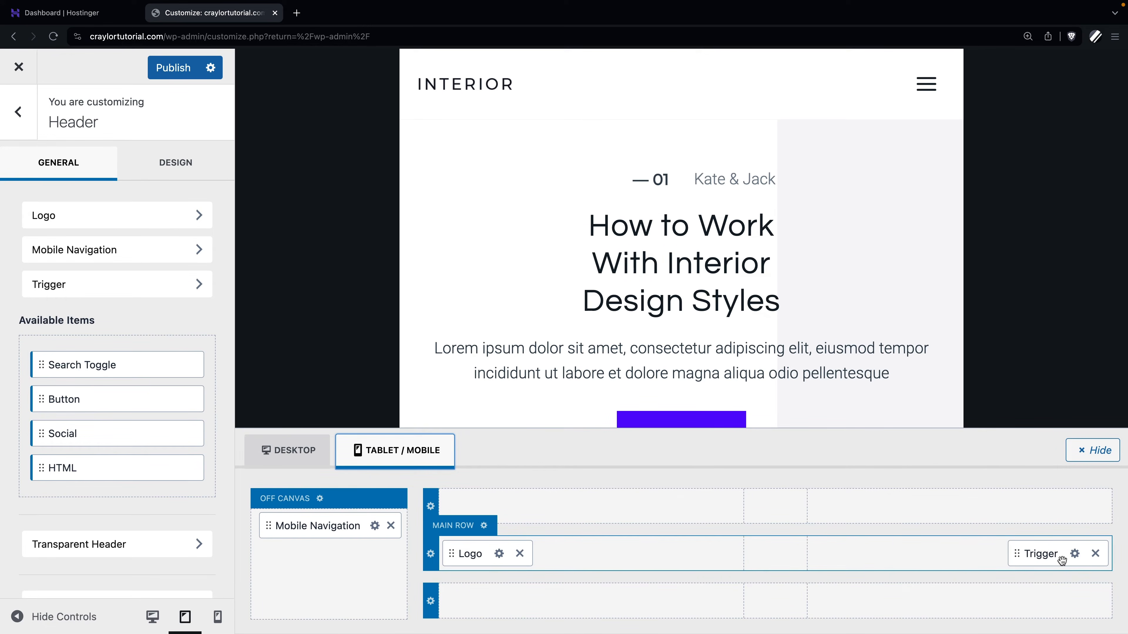
click(927, 84)
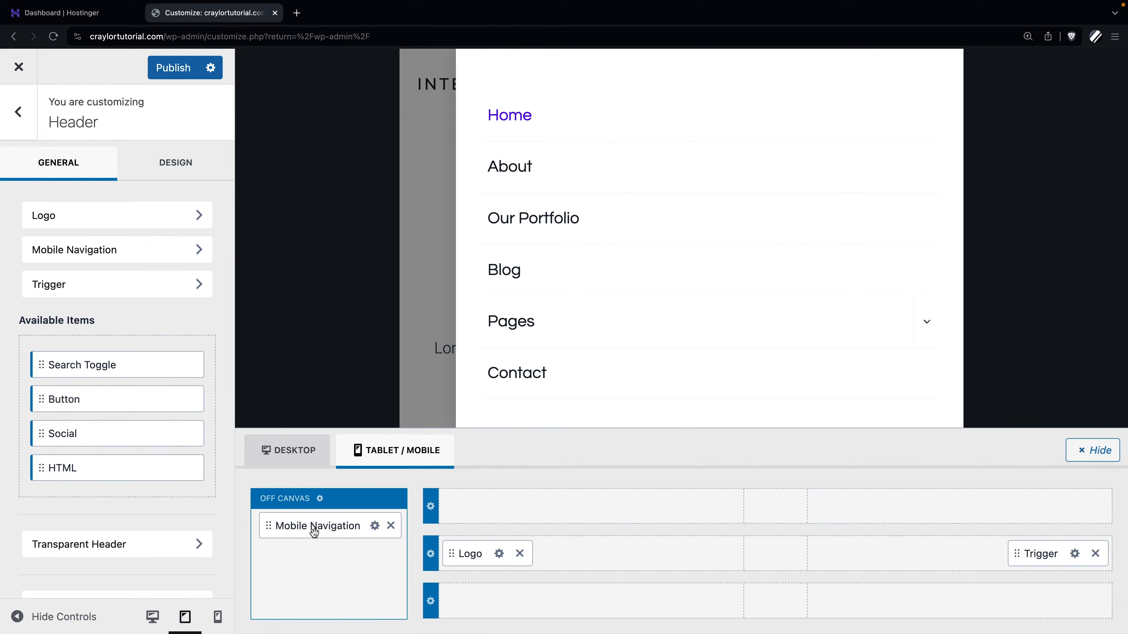
drag(62, 400, 311, 564)
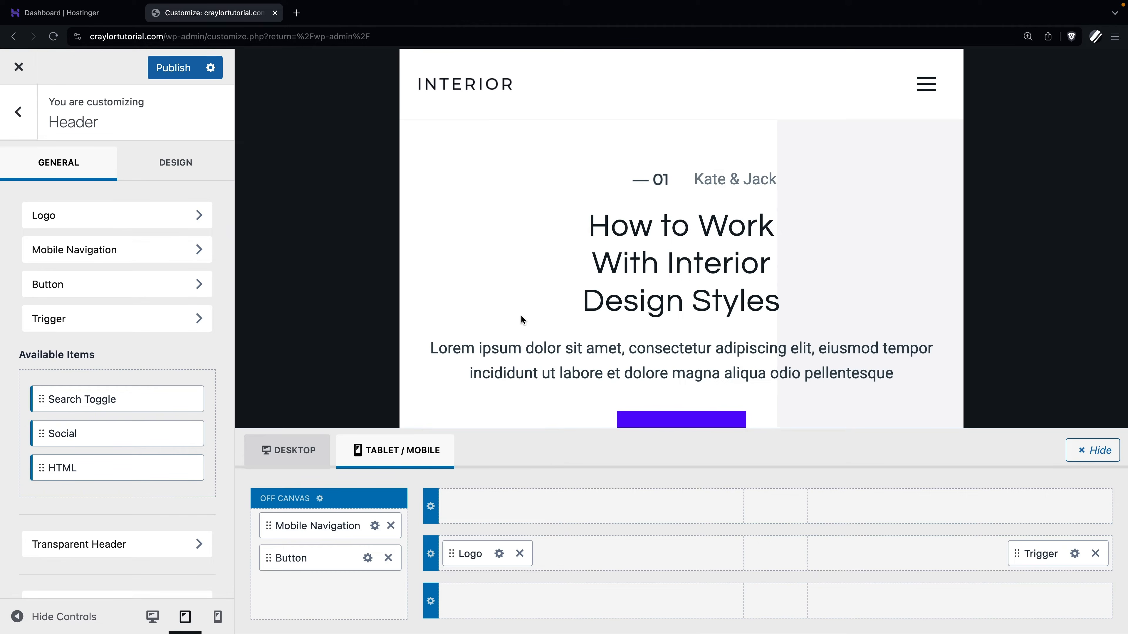
click(925, 84)
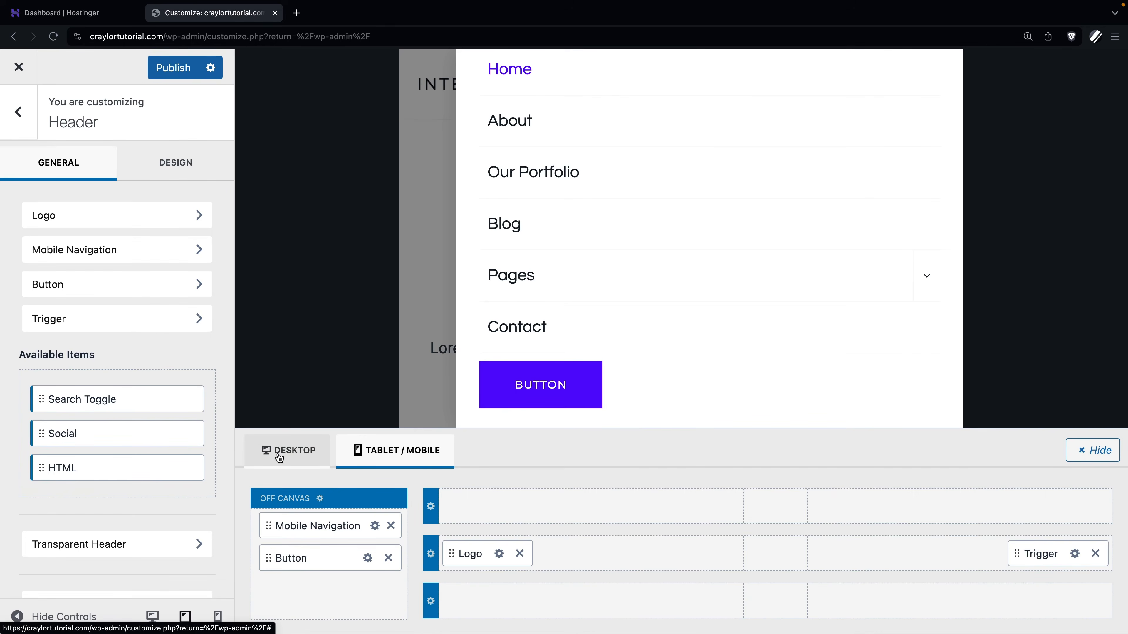
click(302, 456)
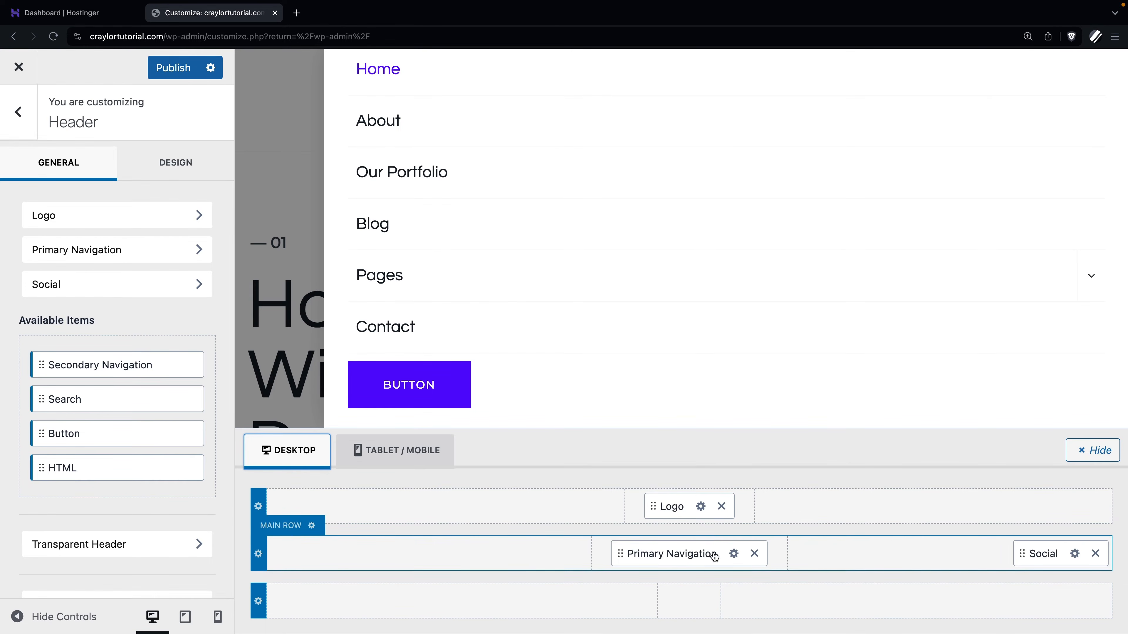
click(364, 442)
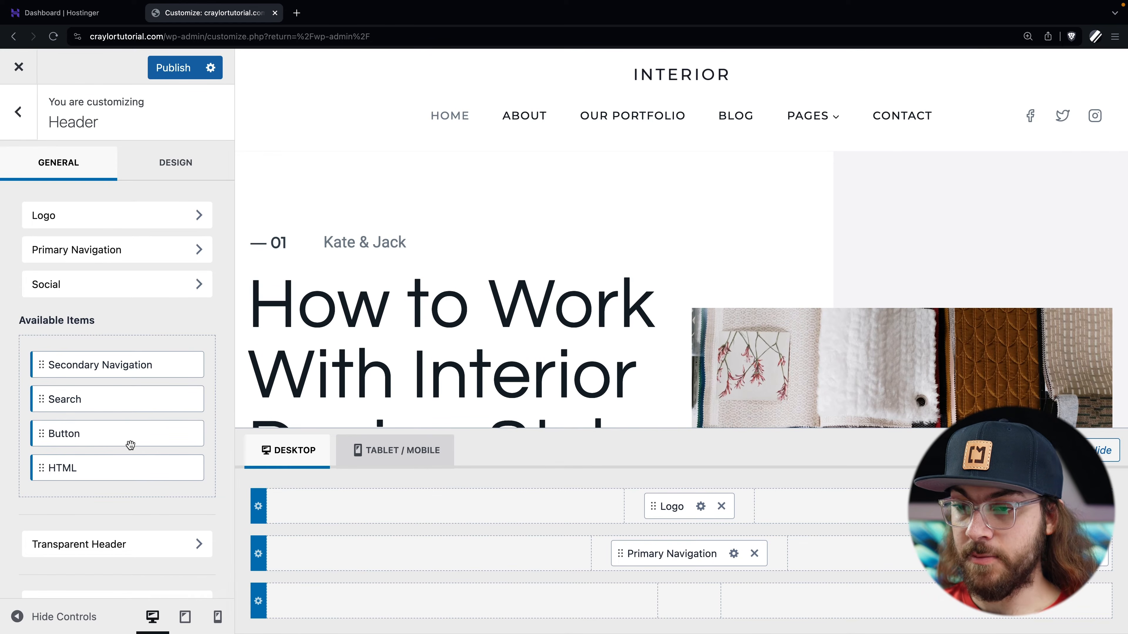
- Open the Sticky Header settings and examine how the header behaves while the page preview scrolls with stickiness off
scroll(131, 471, down, 2)
click(135, 562)
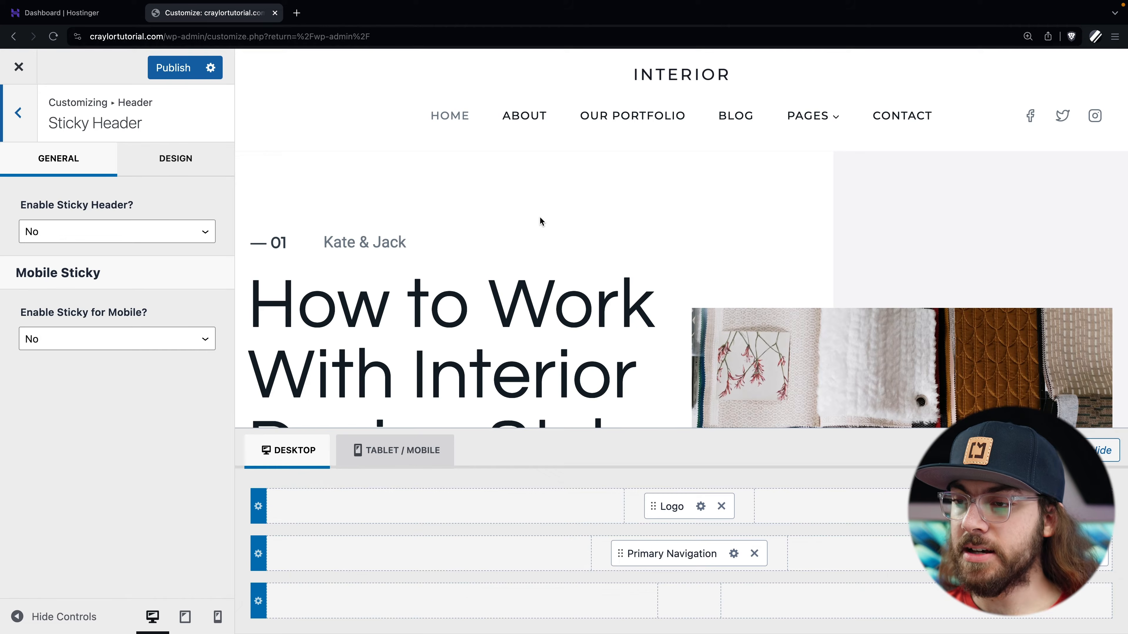
scroll(557, 206, down, 8)
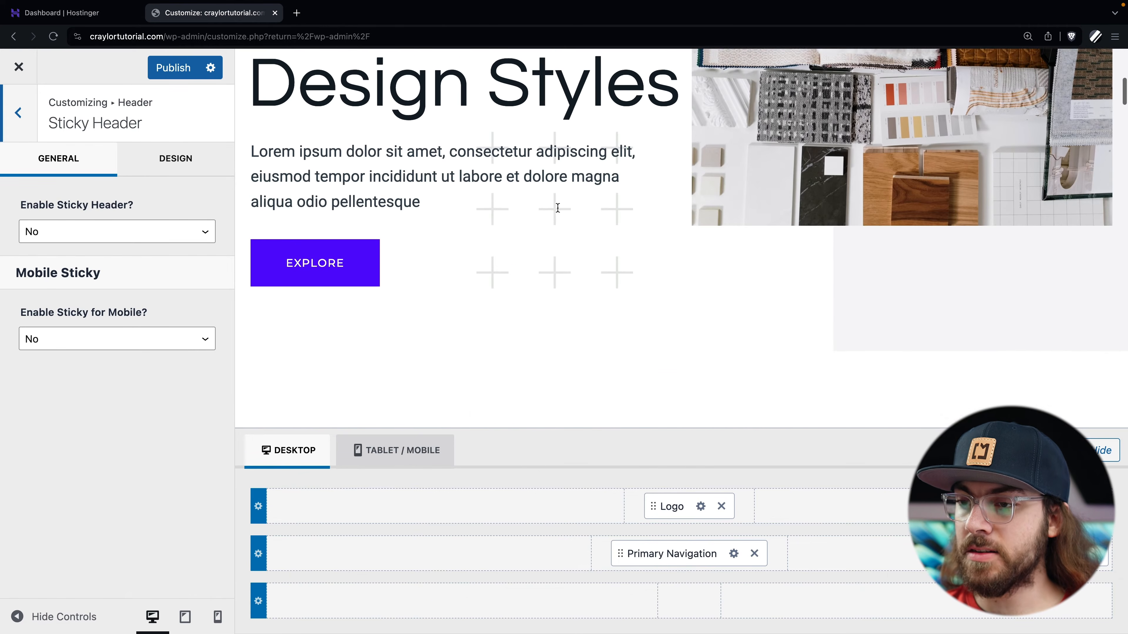
scroll(557, 207, down, 10)
scroll(557, 207, up, 15)
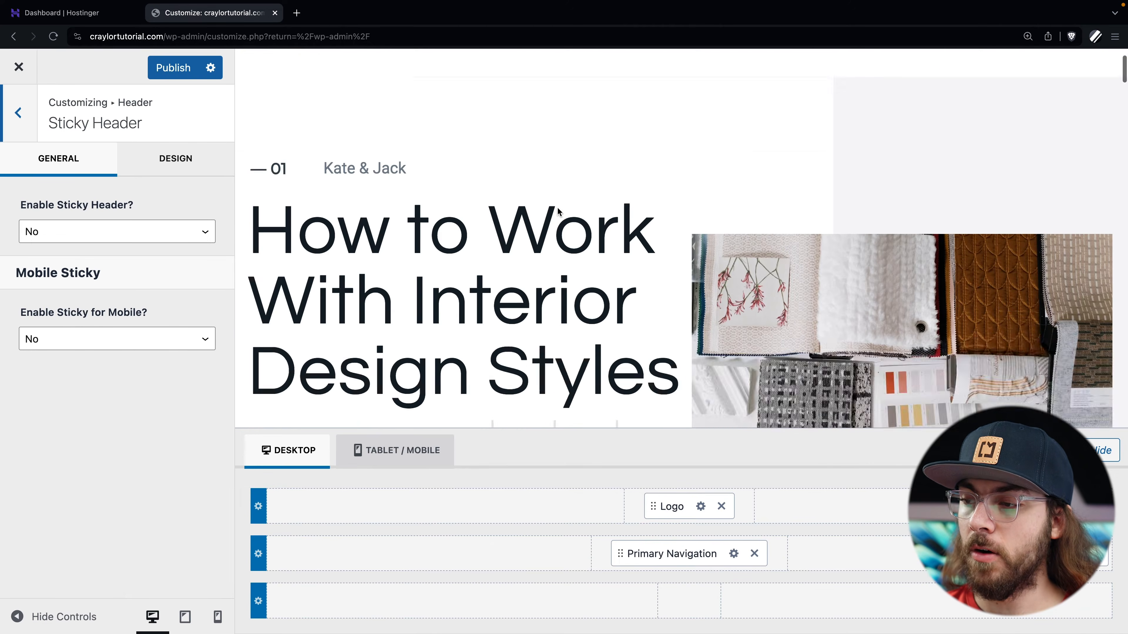
scroll(557, 206, down, 11)
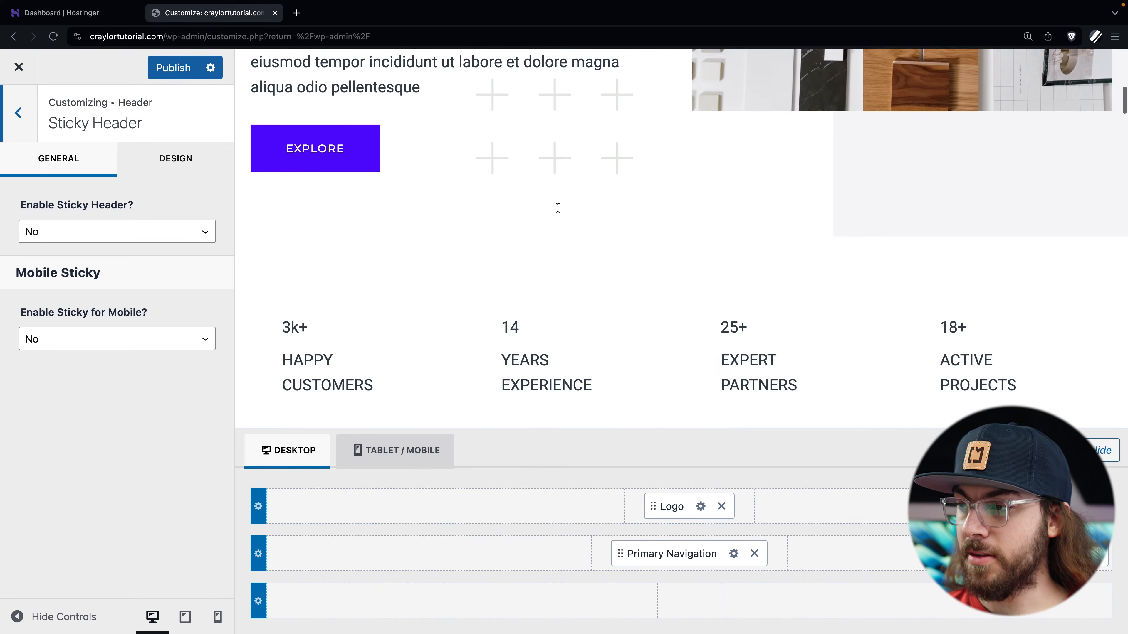
scroll(558, 208, down, 14)
scroll(558, 208, up, 20)
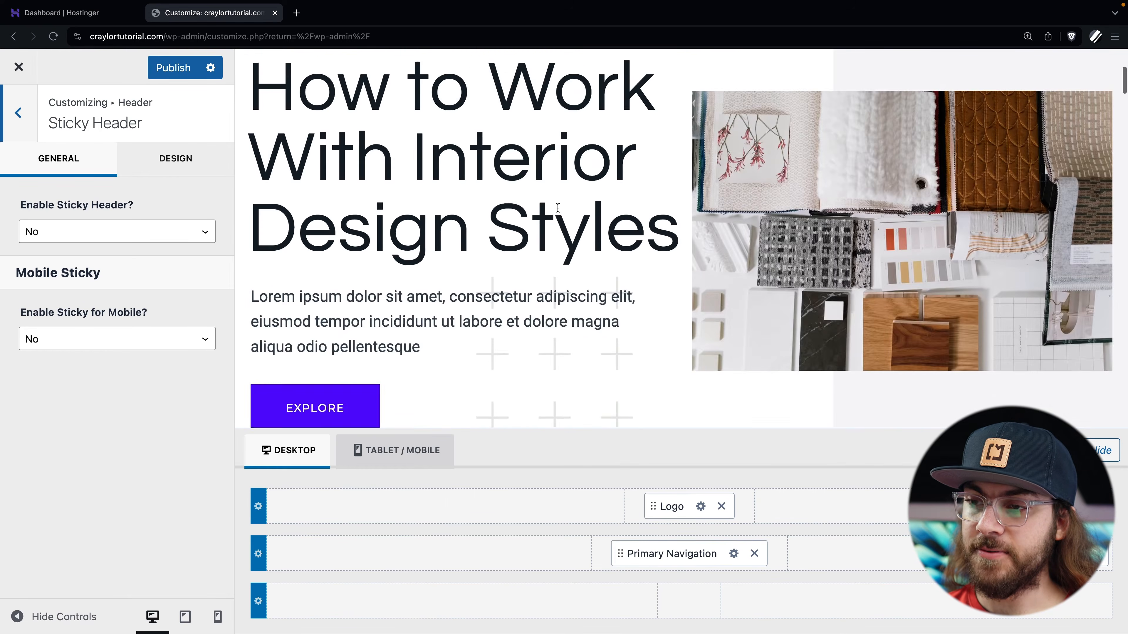
scroll(558, 209, up, 5)
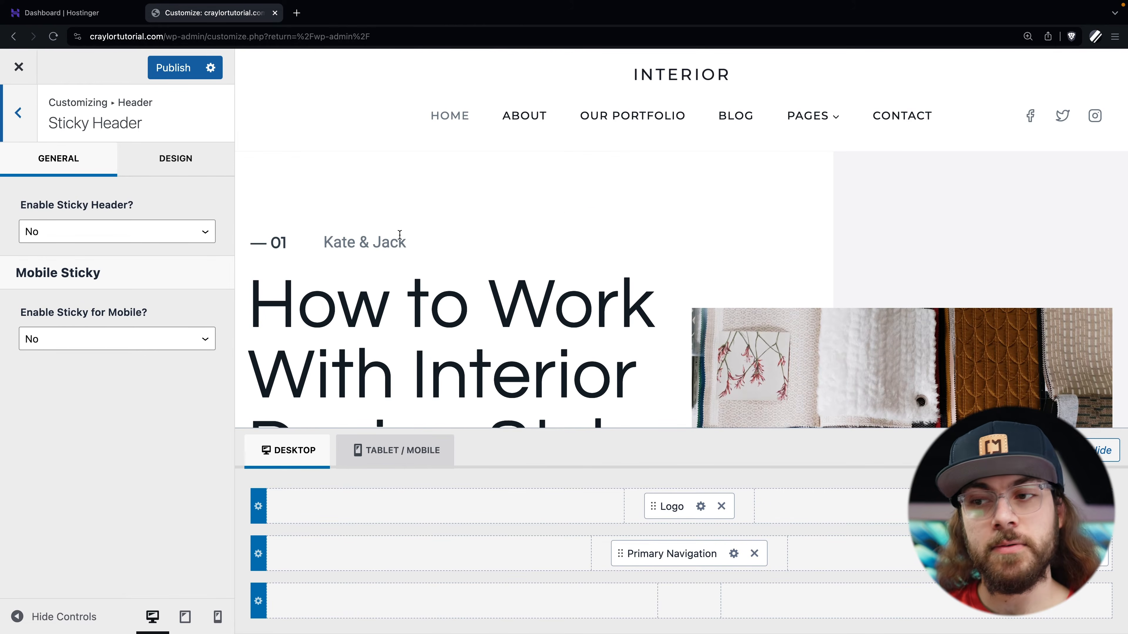
- Set Enable Sticky Header to "Yes - Whole Header" and check its behaviour along the page preview
click(194, 233)
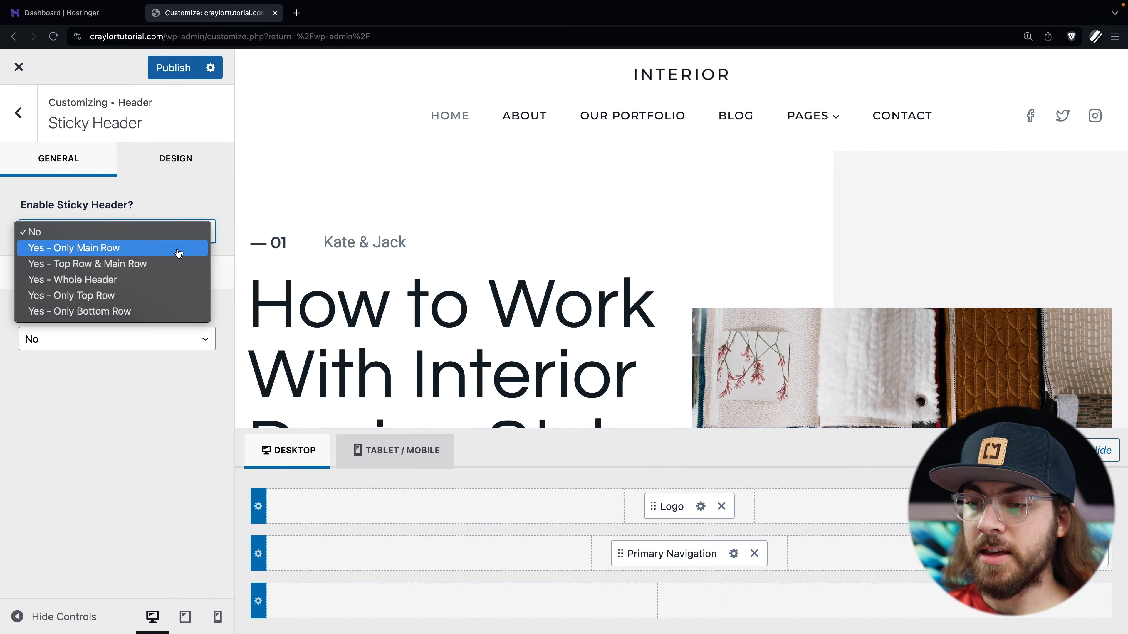
click(169, 279)
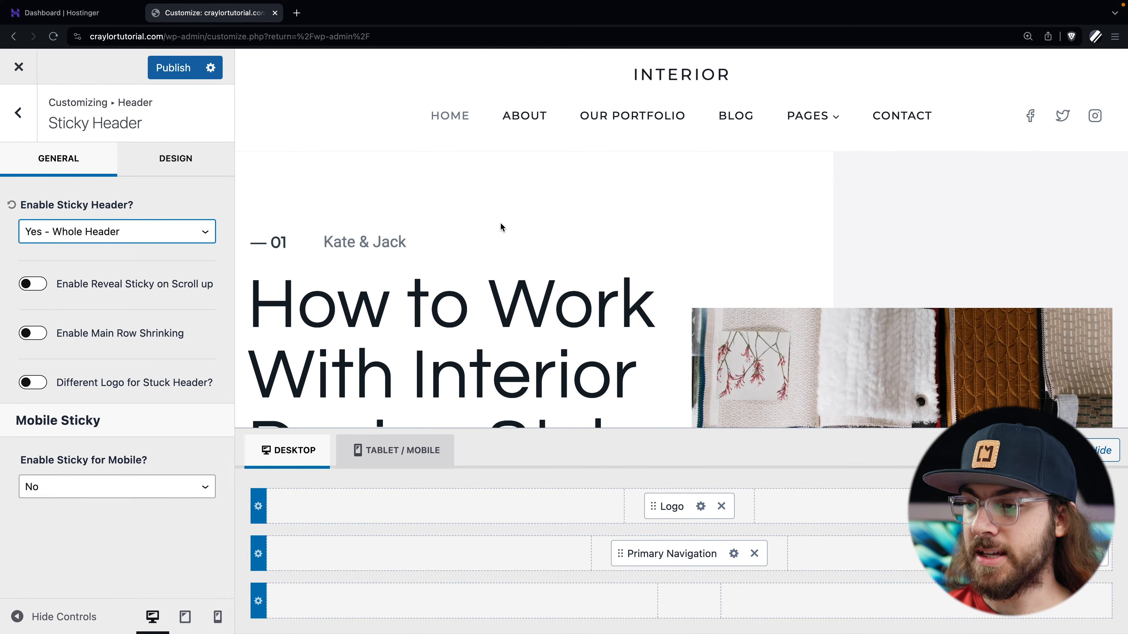
scroll(501, 223, down, 8)
scroll(499, 222, down, 8)
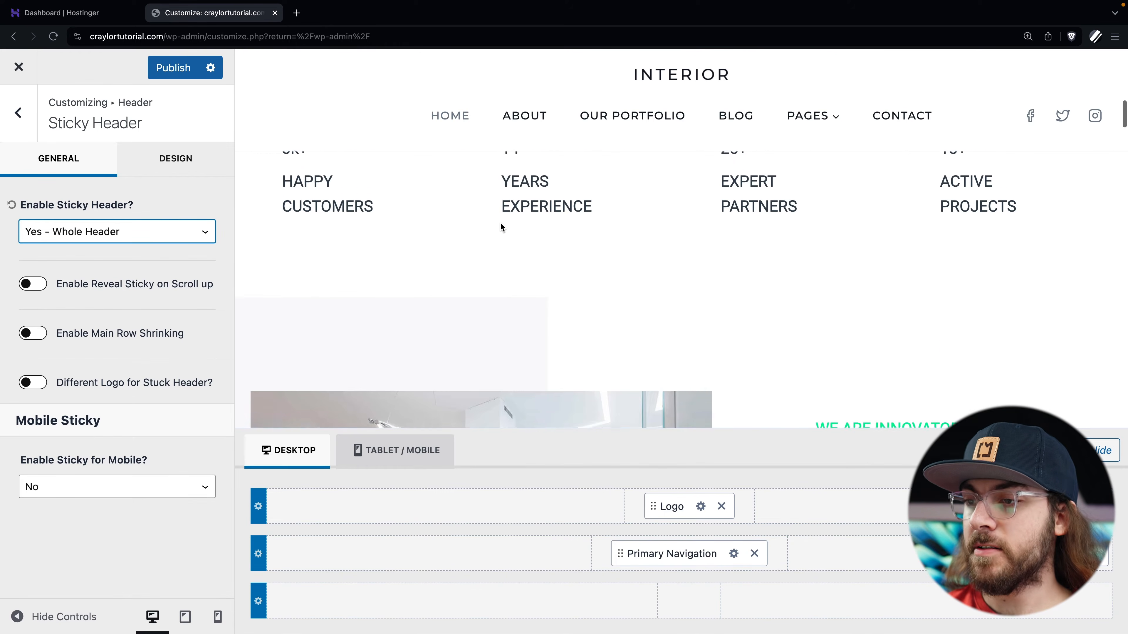
scroll(604, 222, down, 8)
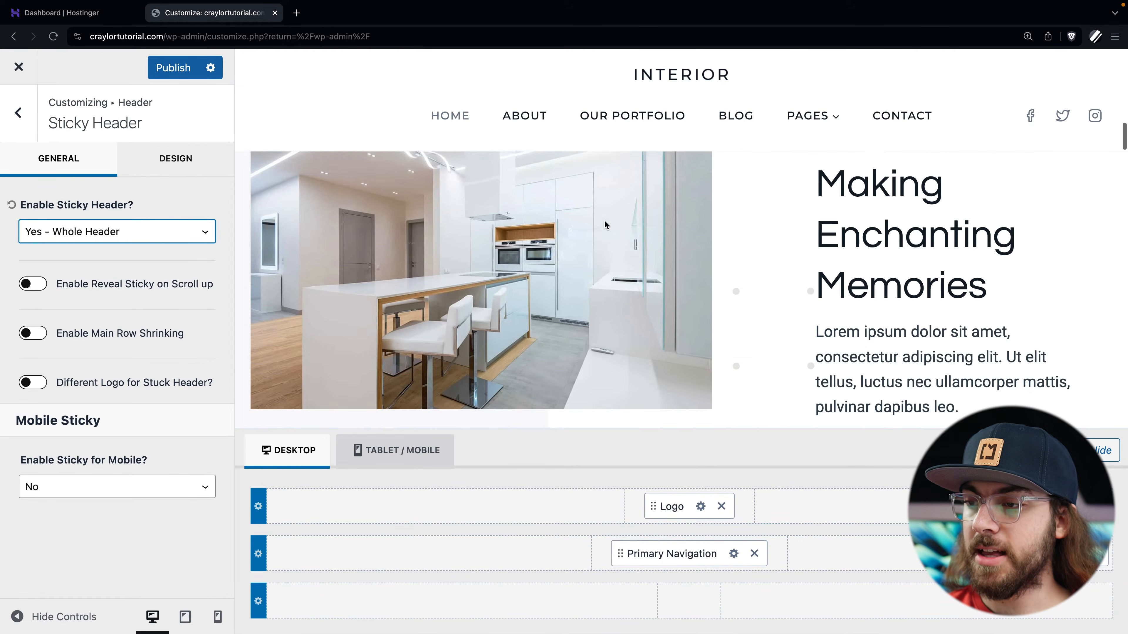
scroll(605, 221, up, 20)
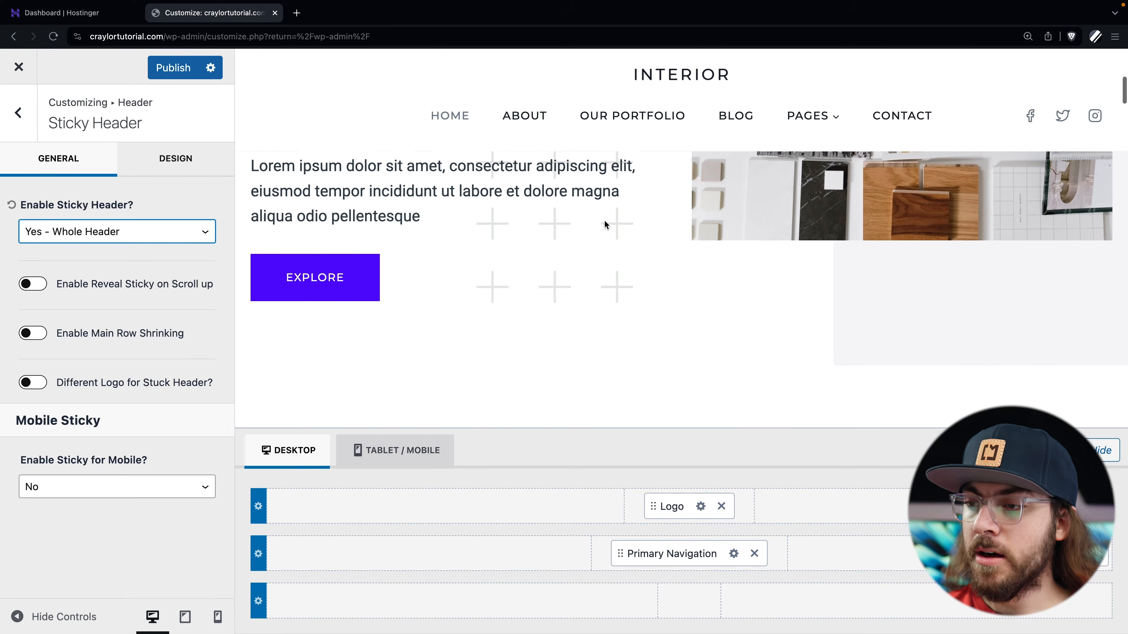
scroll(604, 224, down, 8)
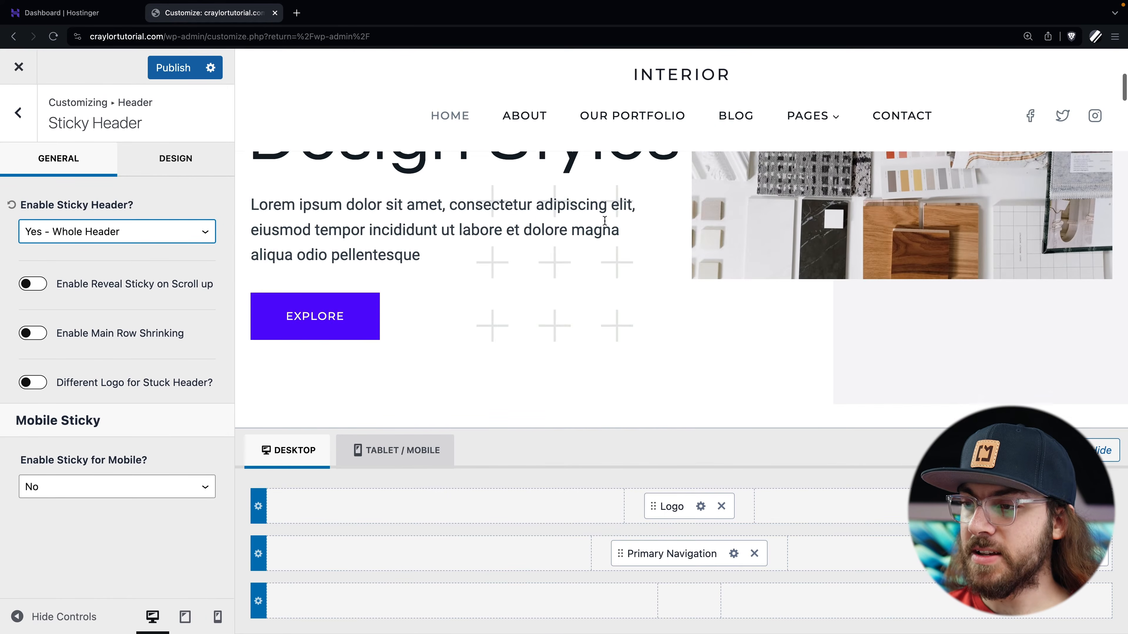
scroll(605, 225, down, 8)
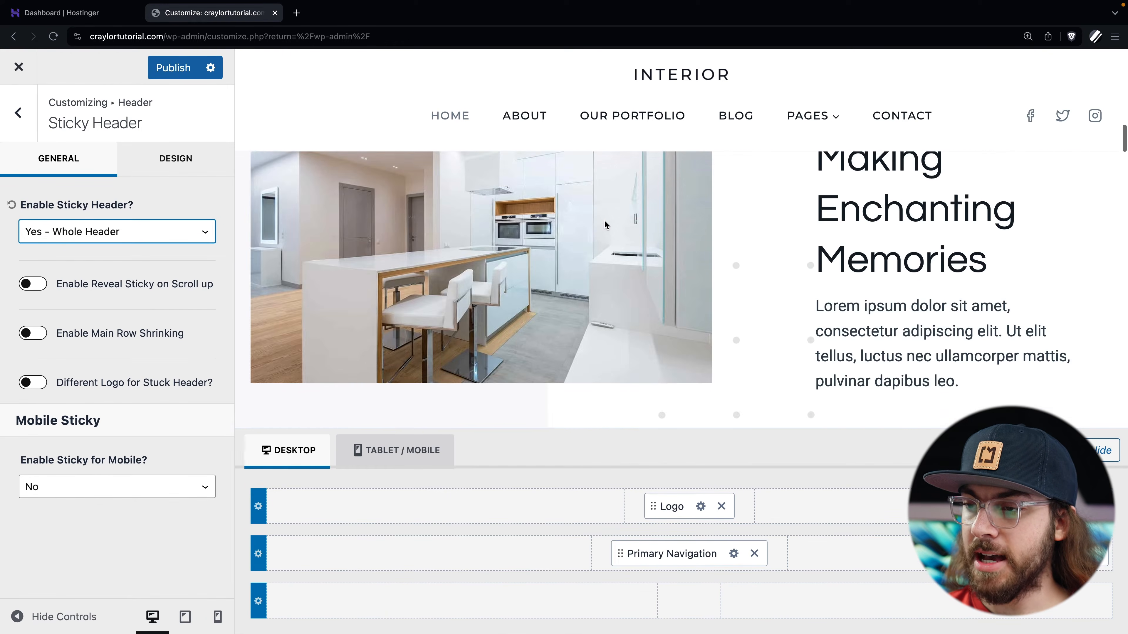
scroll(604, 221, down, 5)
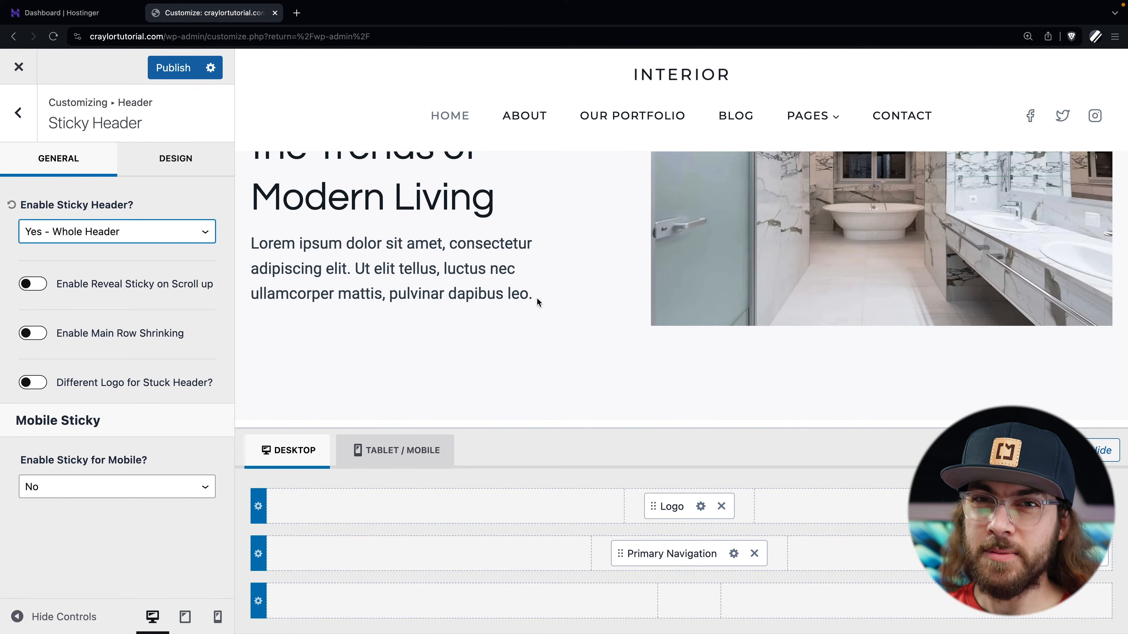
scroll(530, 314, up, 12)
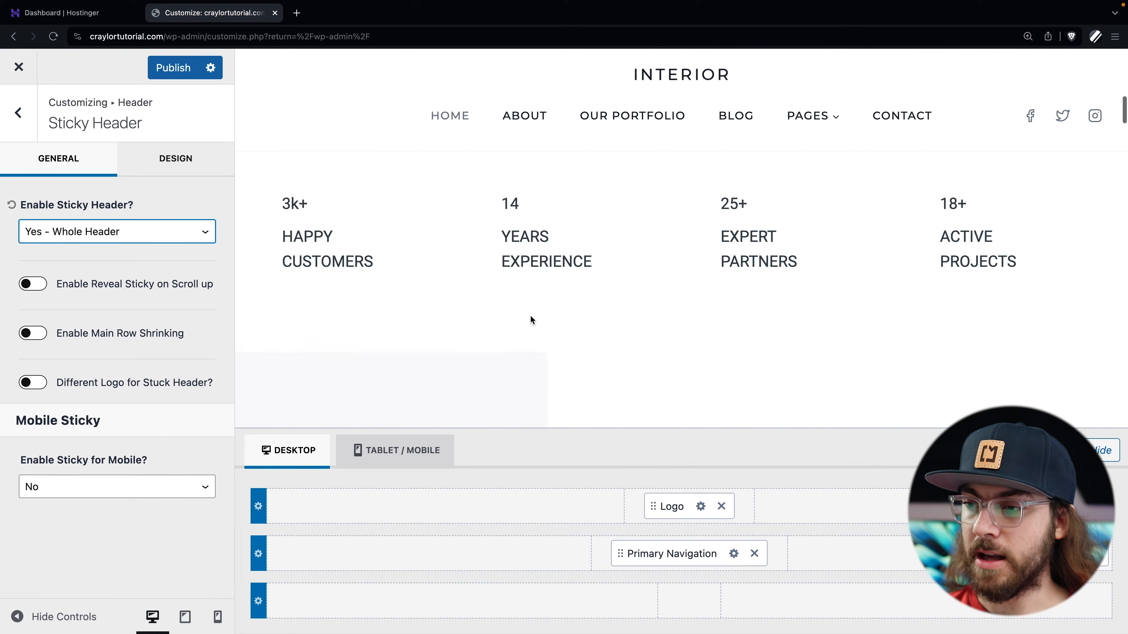
scroll(530, 315, up, 4)
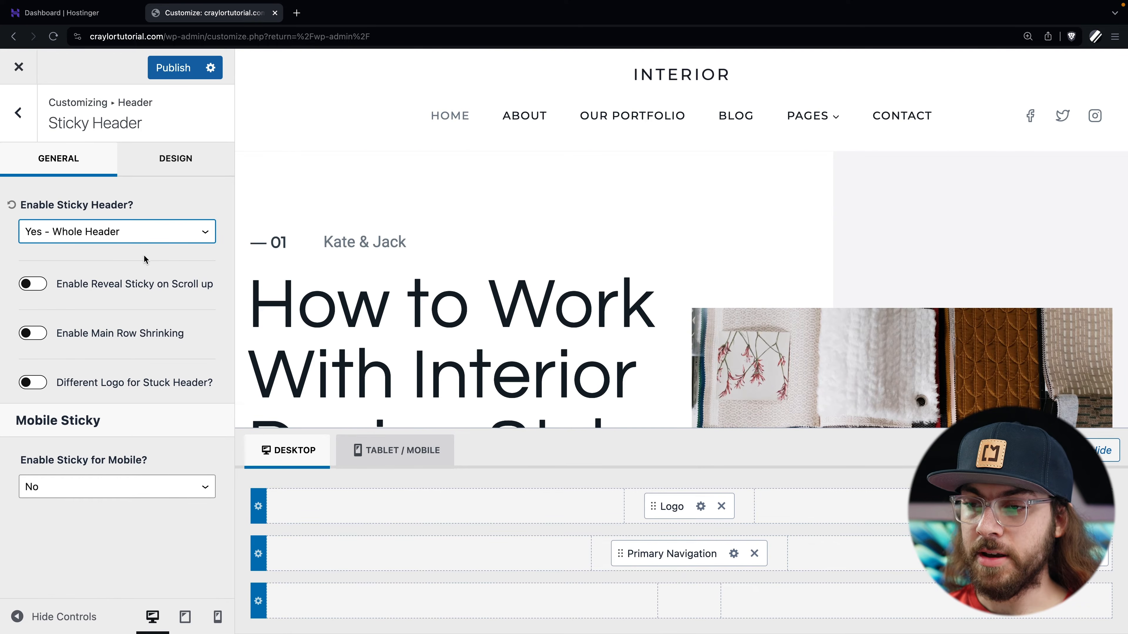
- Change Enable Sticky Header to "Yes - Only Main Row" and check the sticky navigation row along the page preview
click(143, 238)
click(165, 200)
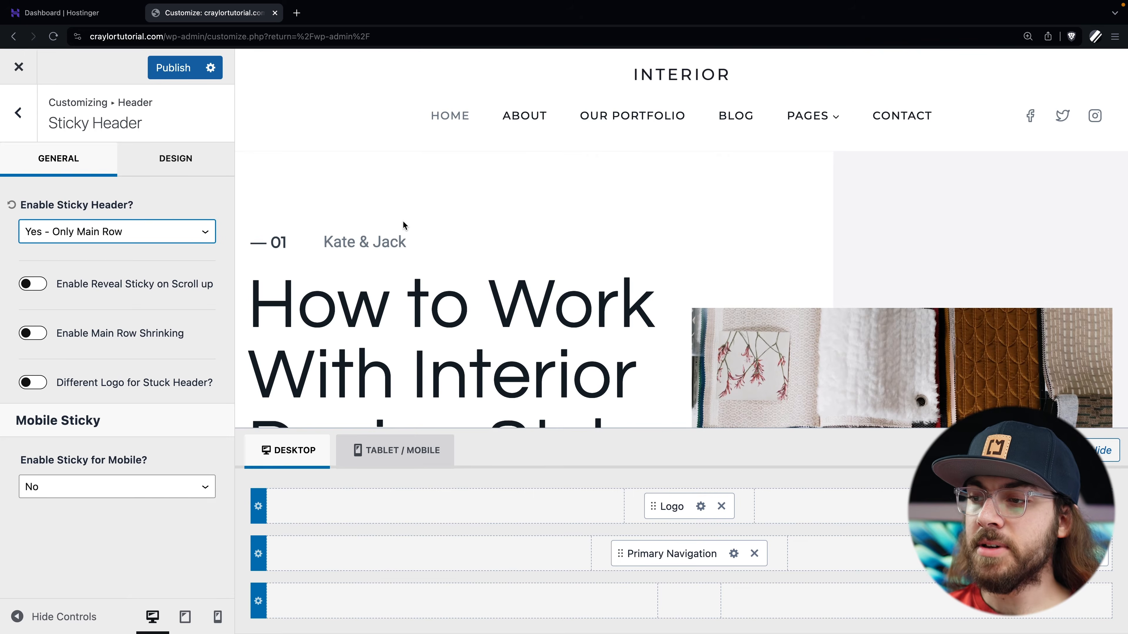
scroll(403, 222, down, 2)
scroll(404, 222, down, 6)
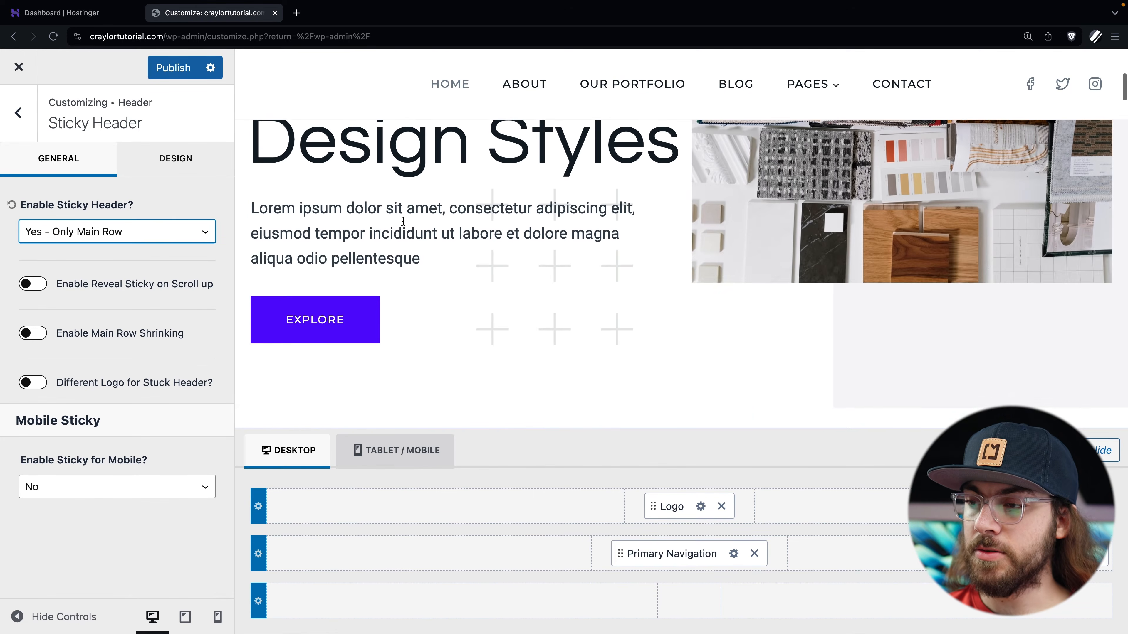
scroll(404, 225, up, 7)
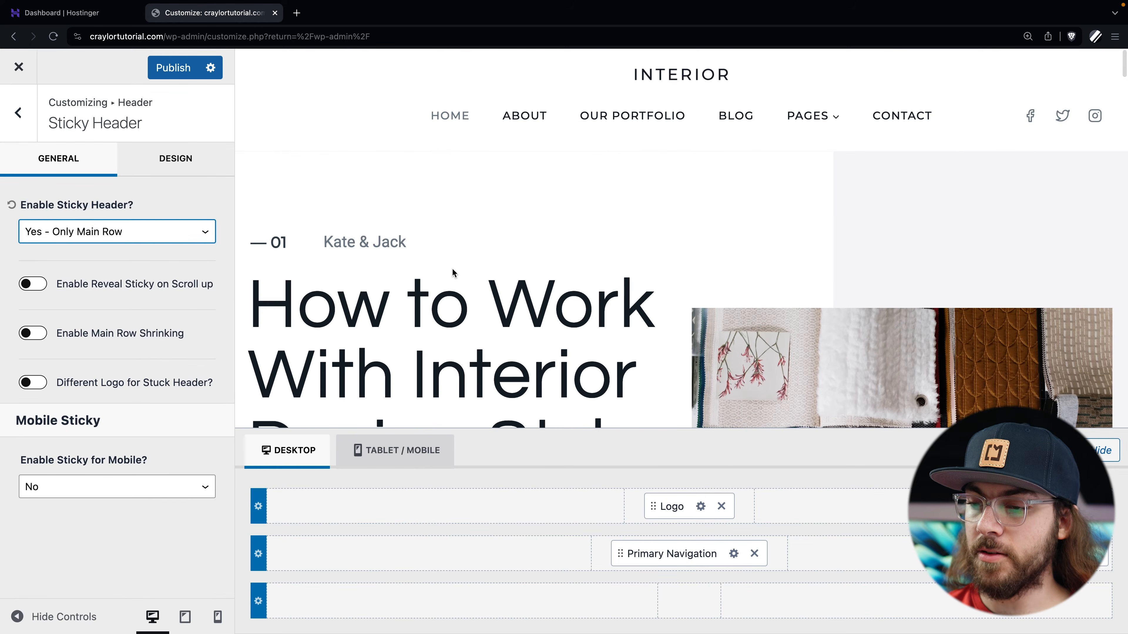
scroll(576, 324, down, 2)
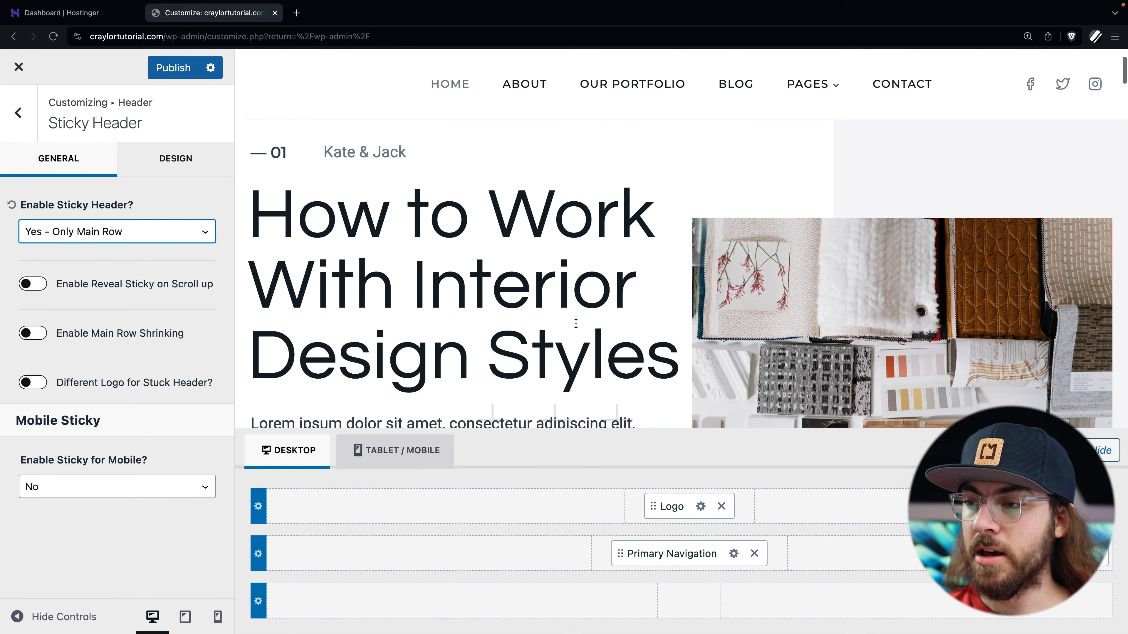
scroll(576, 324, down, 6)
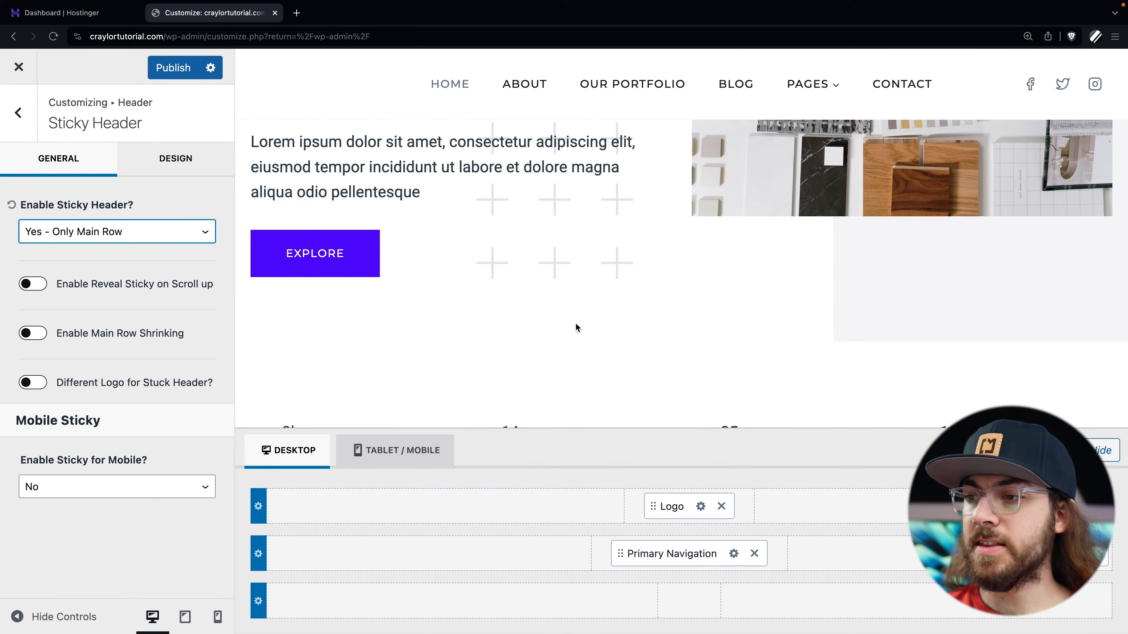
scroll(576, 323, down, 12)
scroll(575, 322, down, 5)
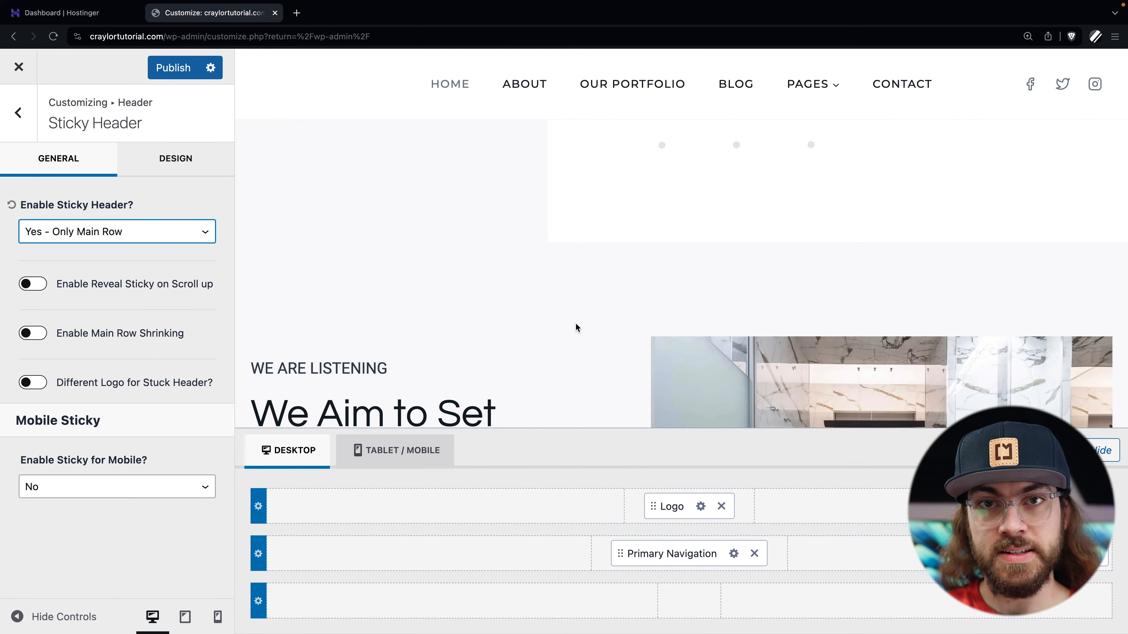
- Enable Main Row Shrinking for the sticky header and check the shrunken row along the page preview
click(34, 334)
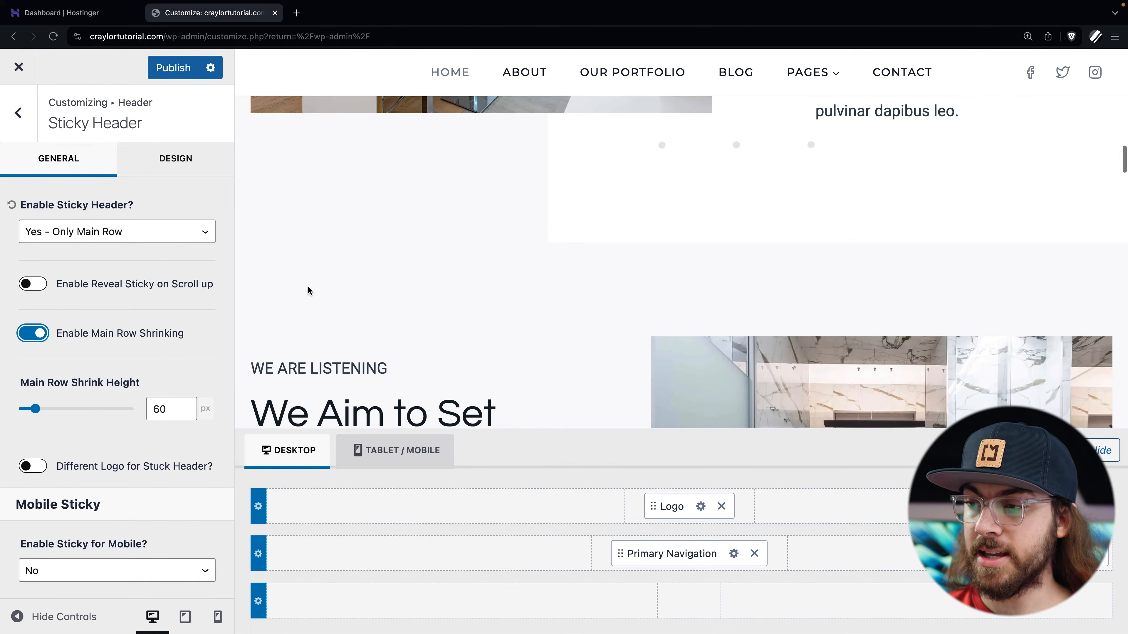
scroll(308, 289, up, 10)
scroll(308, 287, down, 5)
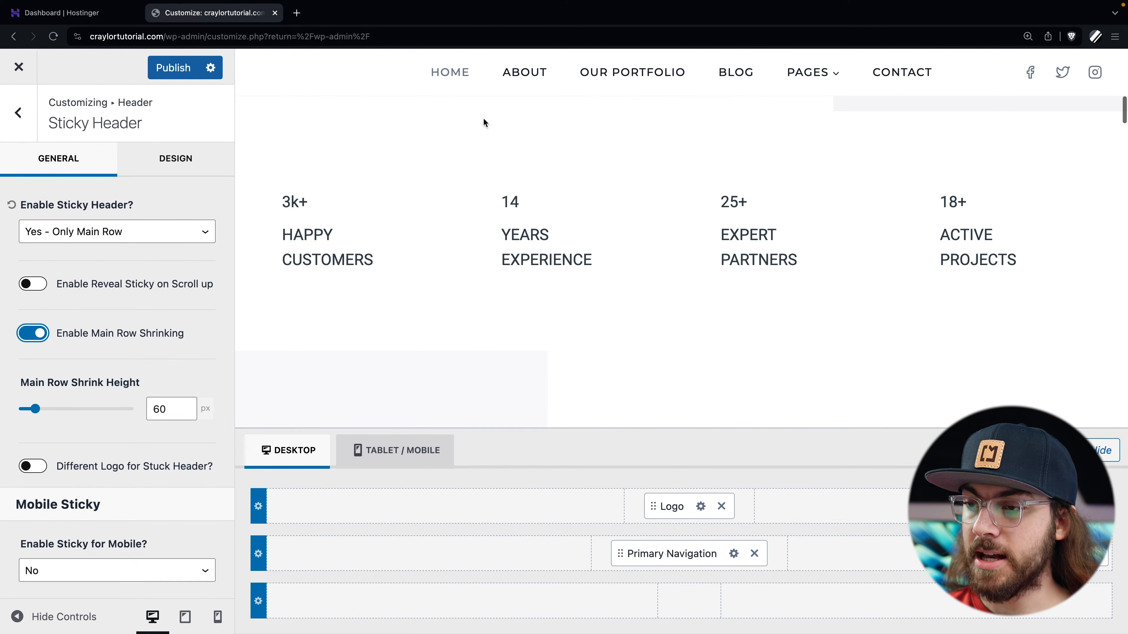
scroll(517, 153, down, 3)
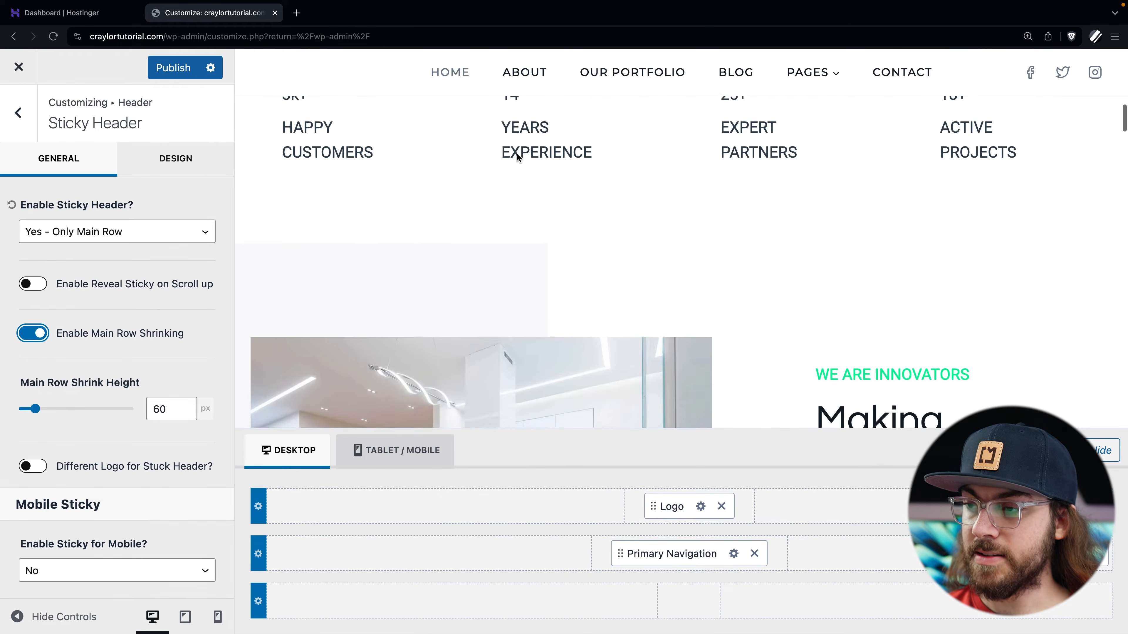
scroll(517, 152, down, 10)
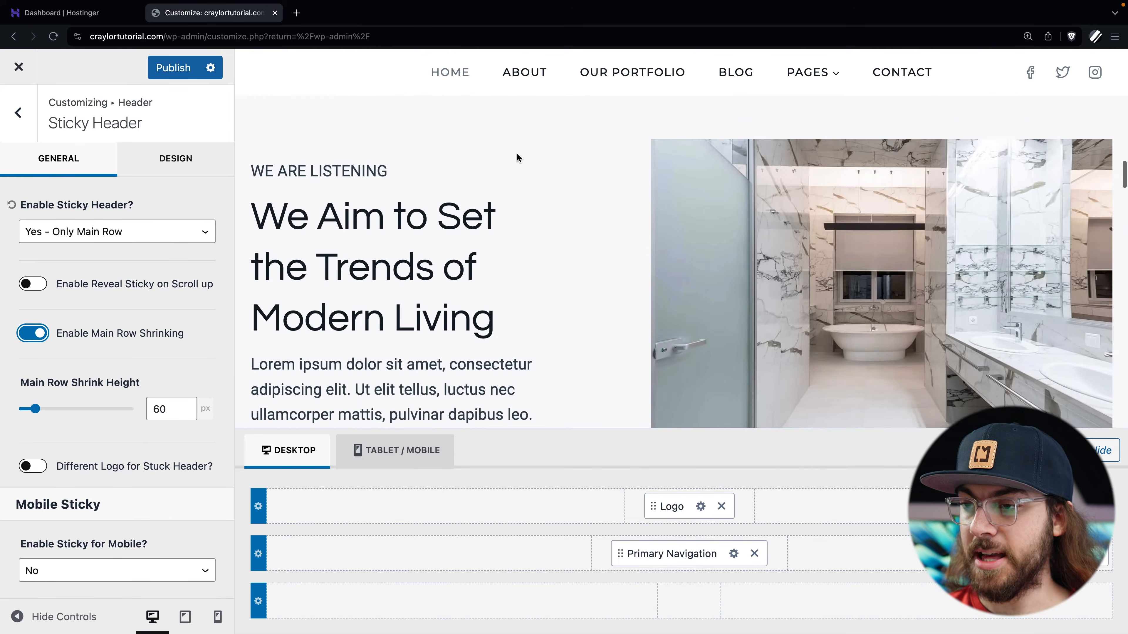
scroll(516, 153, down, 10)
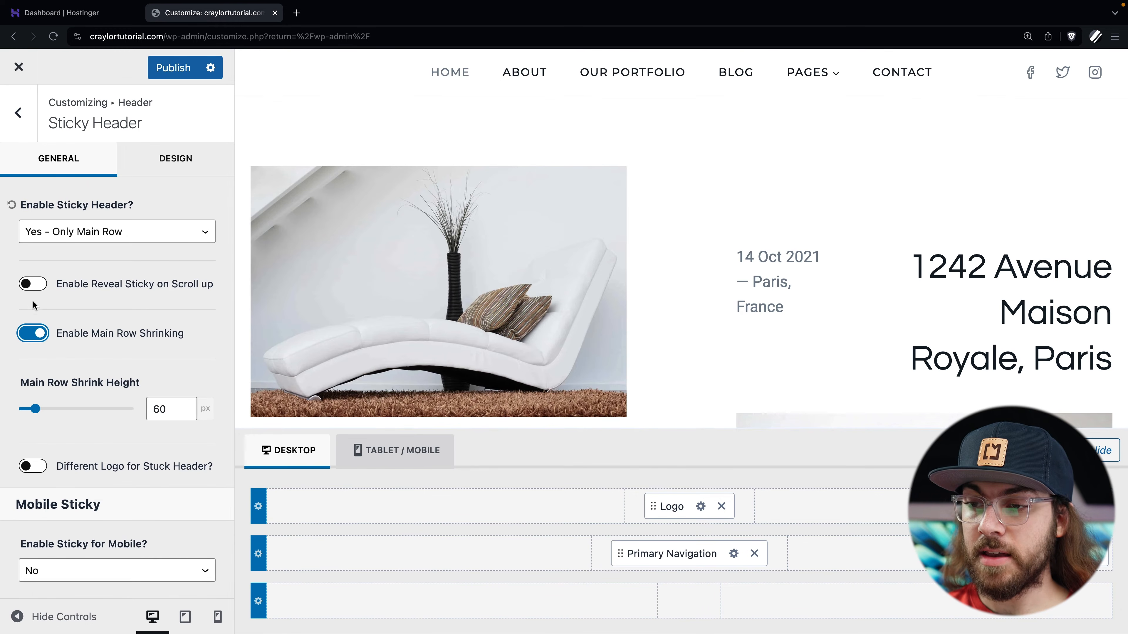
- Enable Reveal Sticky on Scroll up for the sticky header and check it in both scroll directions of the page preview
click(32, 287)
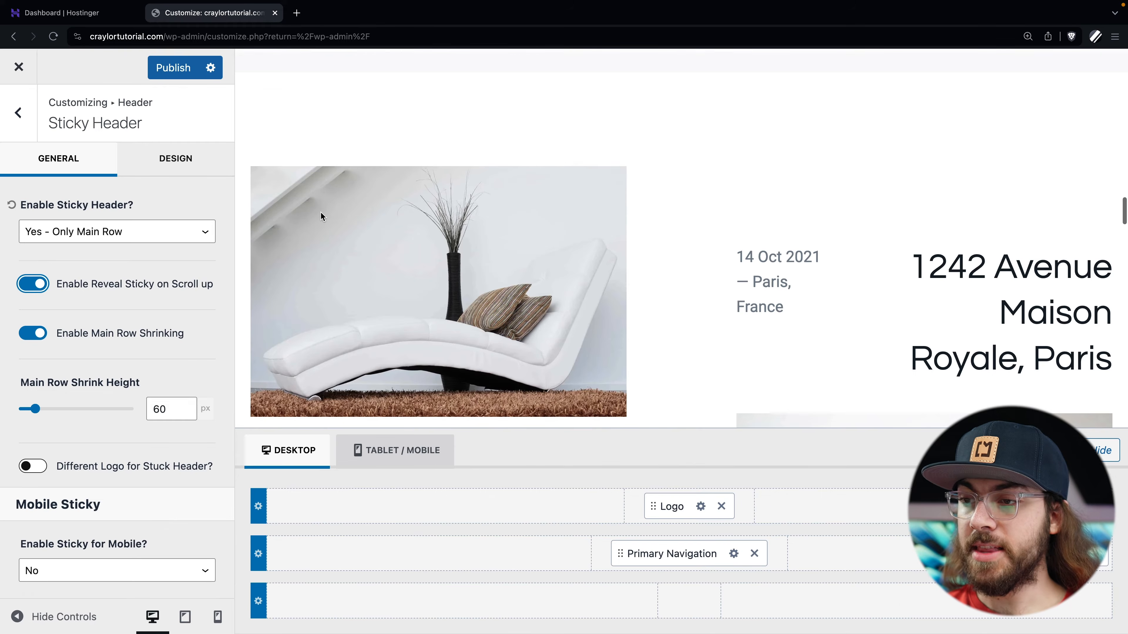
scroll(373, 162, down, 5)
scroll(374, 167, down, 10)
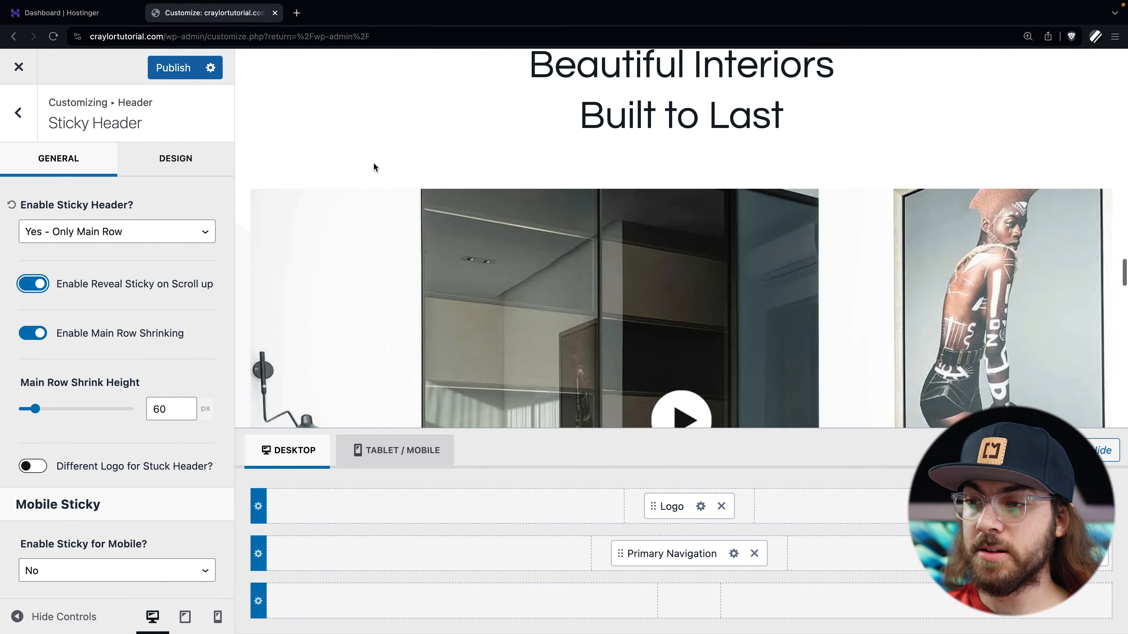
scroll(374, 167, down, 8)
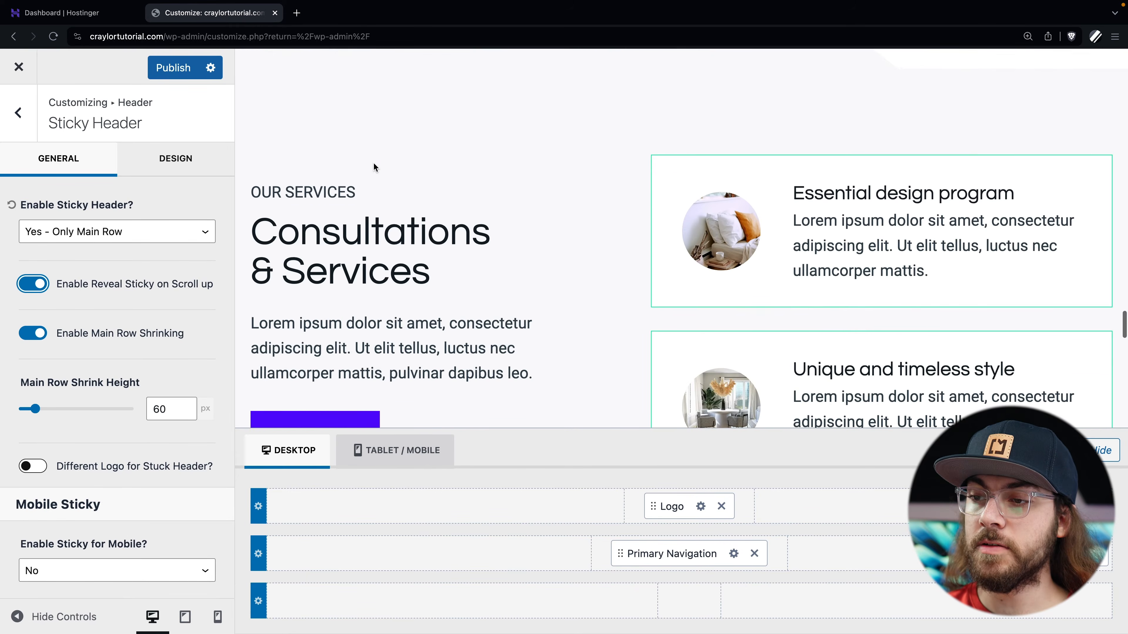
scroll(374, 167, up, 8)
scroll(373, 165, up, 10)
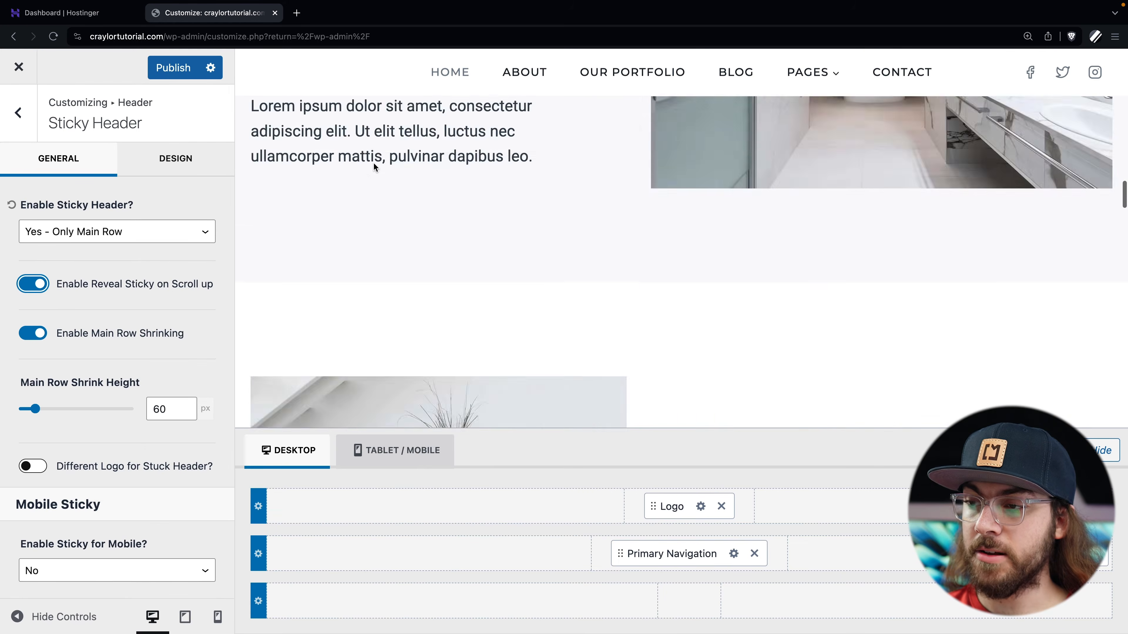
scroll(373, 167, up, 5)
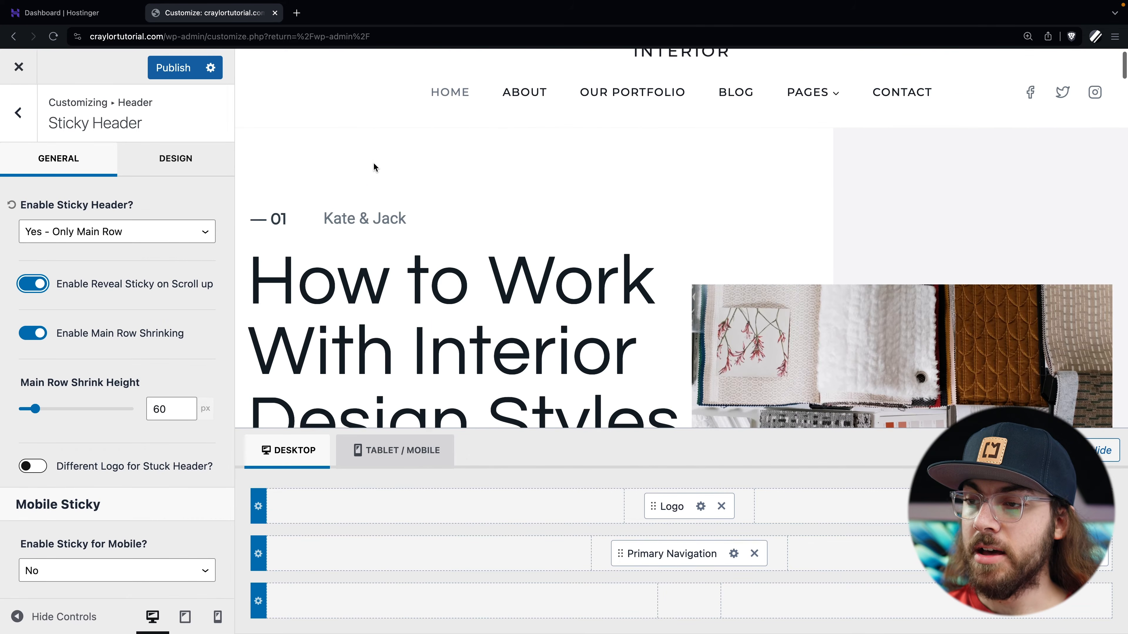
- Examine how the sticky navigation row hides and reappears while moving repeatedly down and up the home page preview
scroll(373, 168, down, 10)
scroll(374, 168, down, 5)
scroll(373, 167, up, 10)
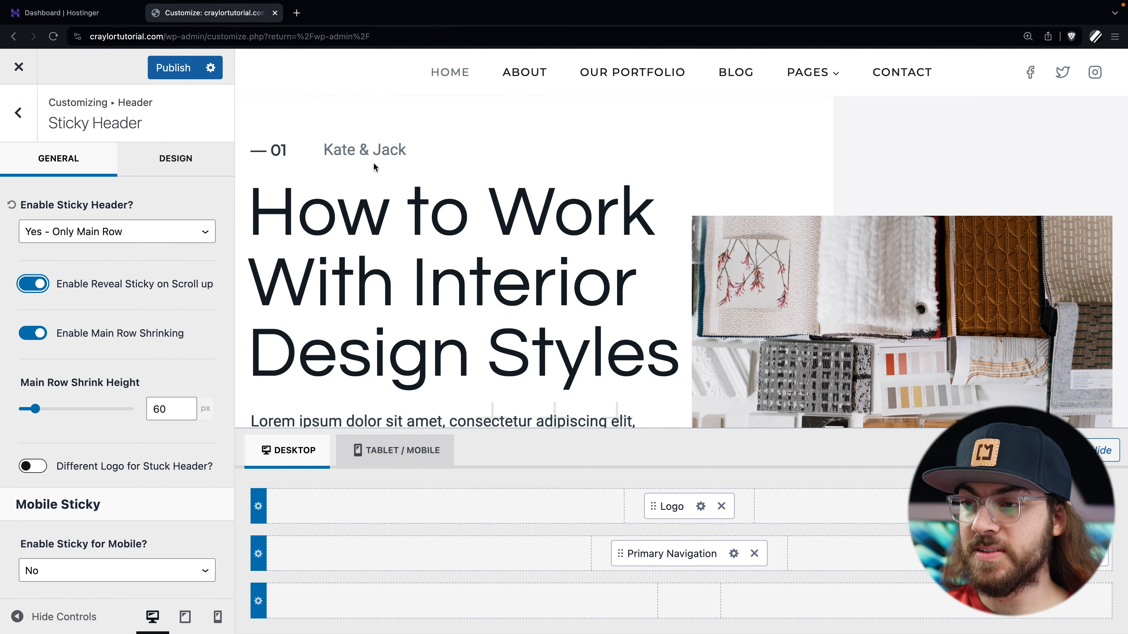
scroll(374, 167, down, 10)
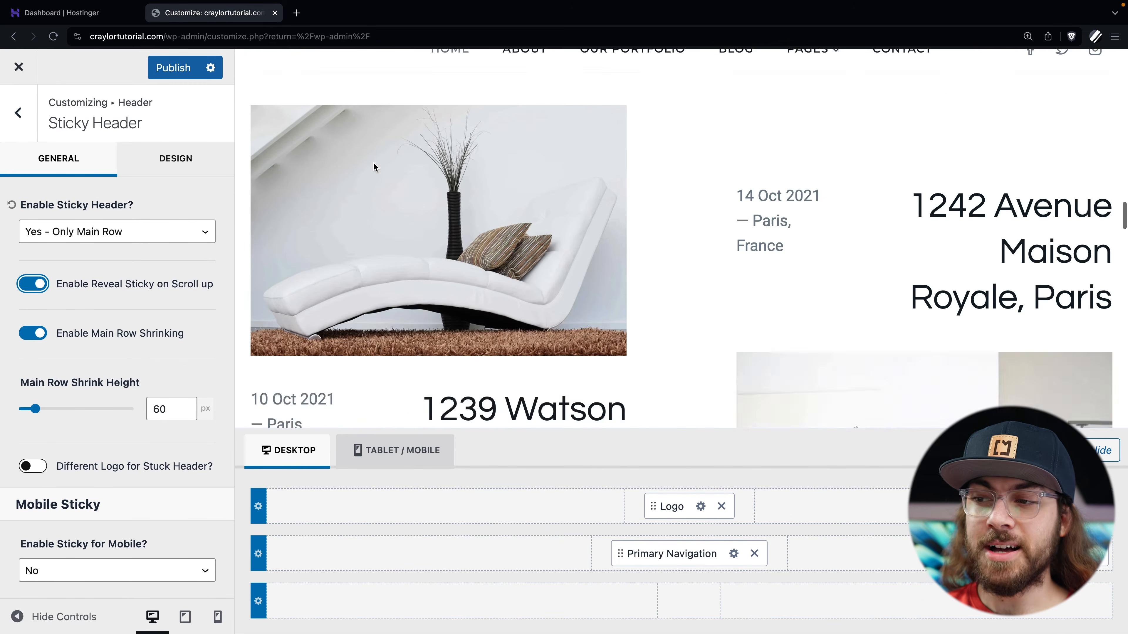
scroll(373, 167, up, 5)
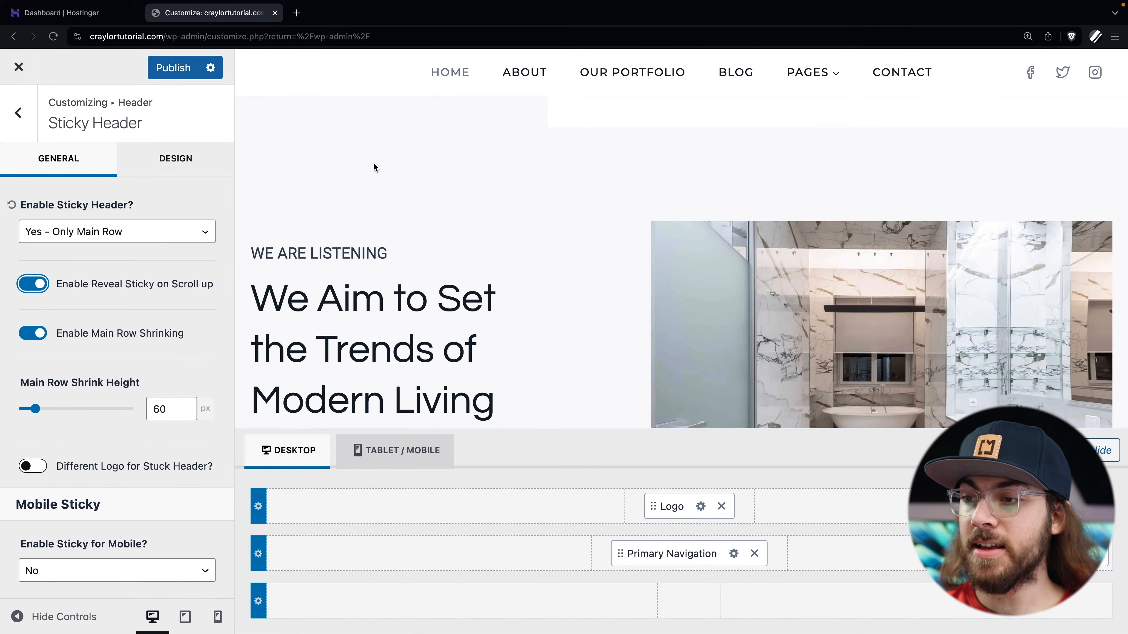
scroll(373, 165, down, 10)
scroll(374, 164, up, 10)
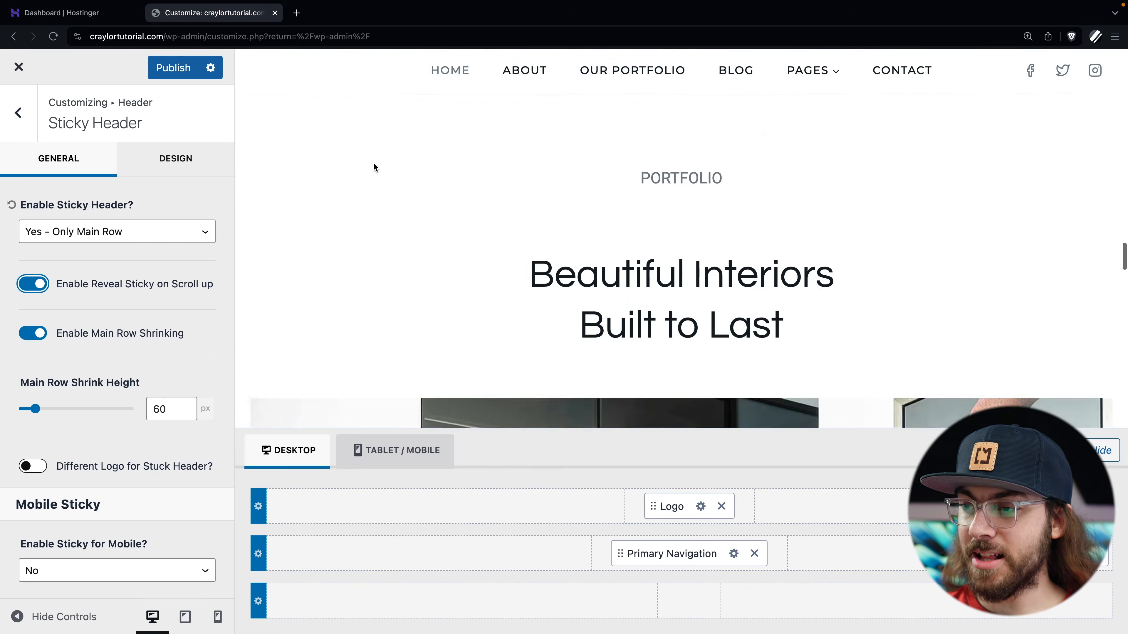
scroll(373, 164, down, 5)
scroll(373, 167, up, 5)
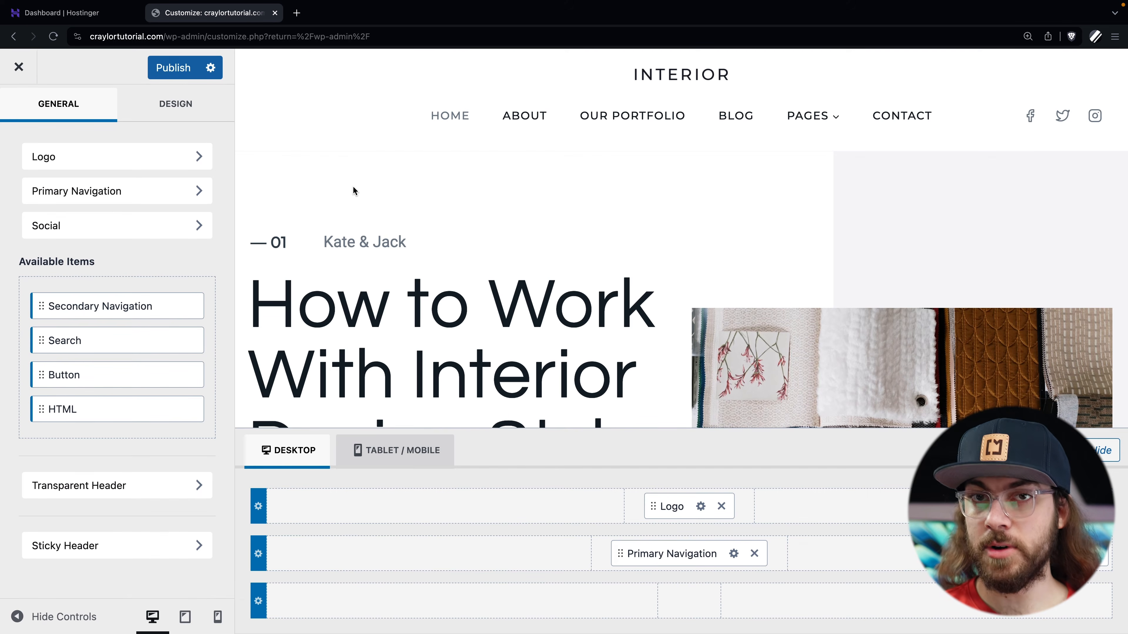
- Open the Transparent Header settings and look at an example website with a transparent header
click(140, 490)
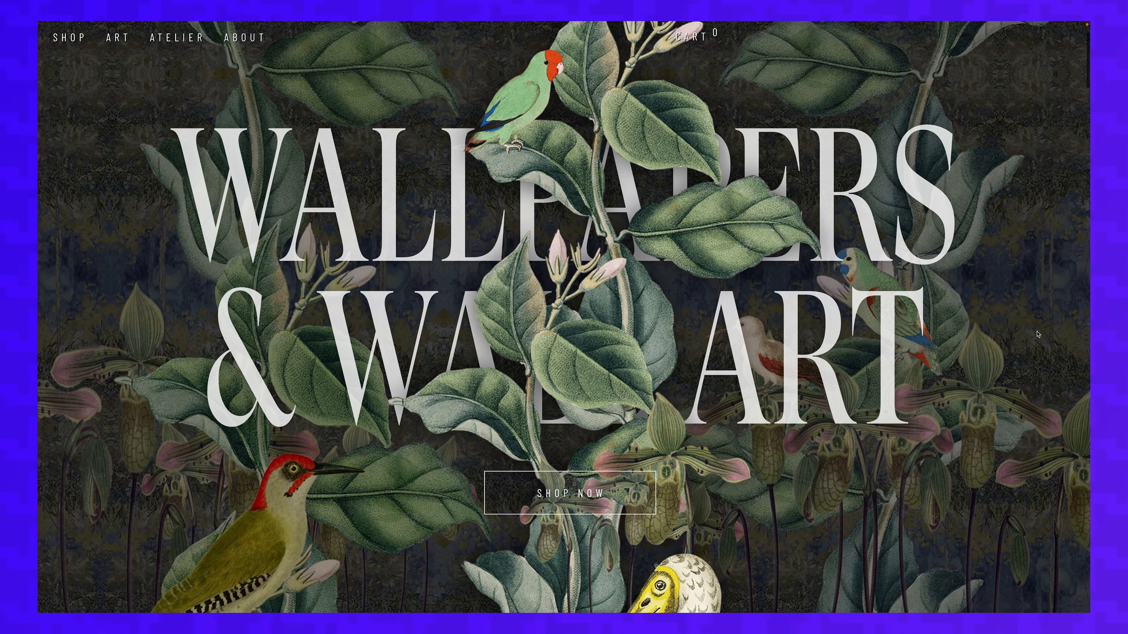
scroll(1038, 334, down, 5)
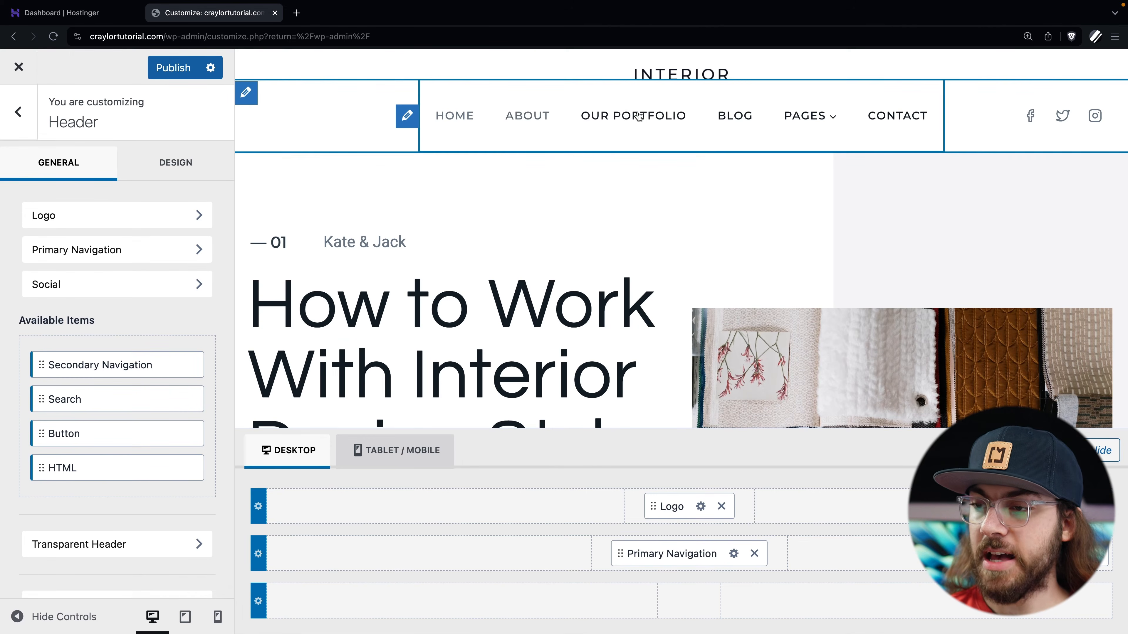
- Widen the Primary Navigation's Items Spacing slightly and set its Navigation Style to Underline
click(194, 247)
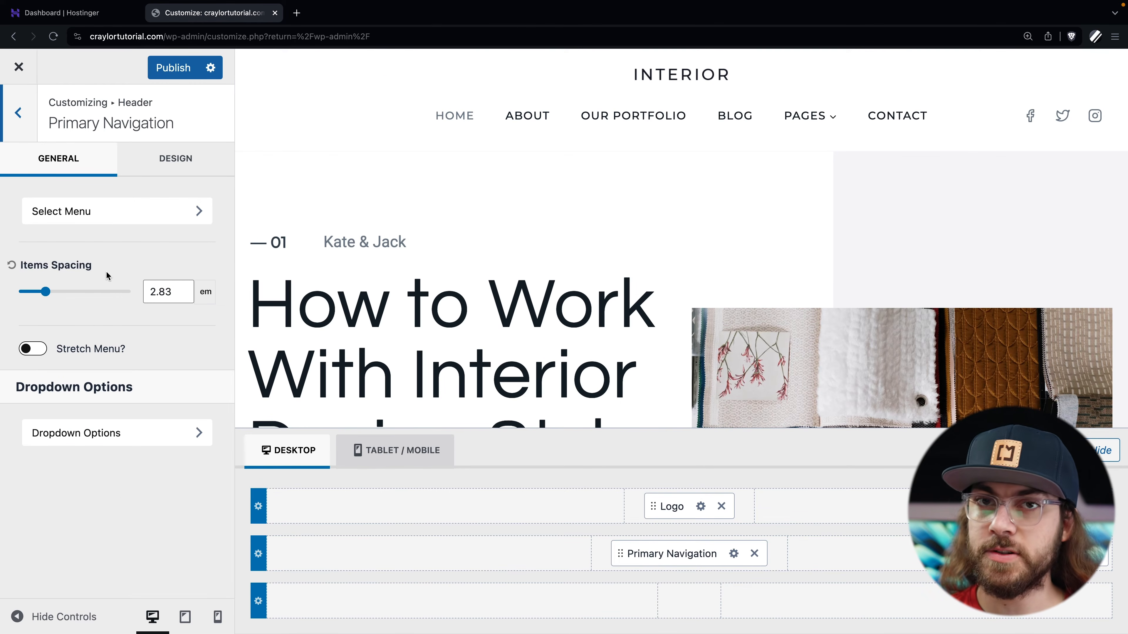
drag(49, 290, 53, 297)
click(174, 159)
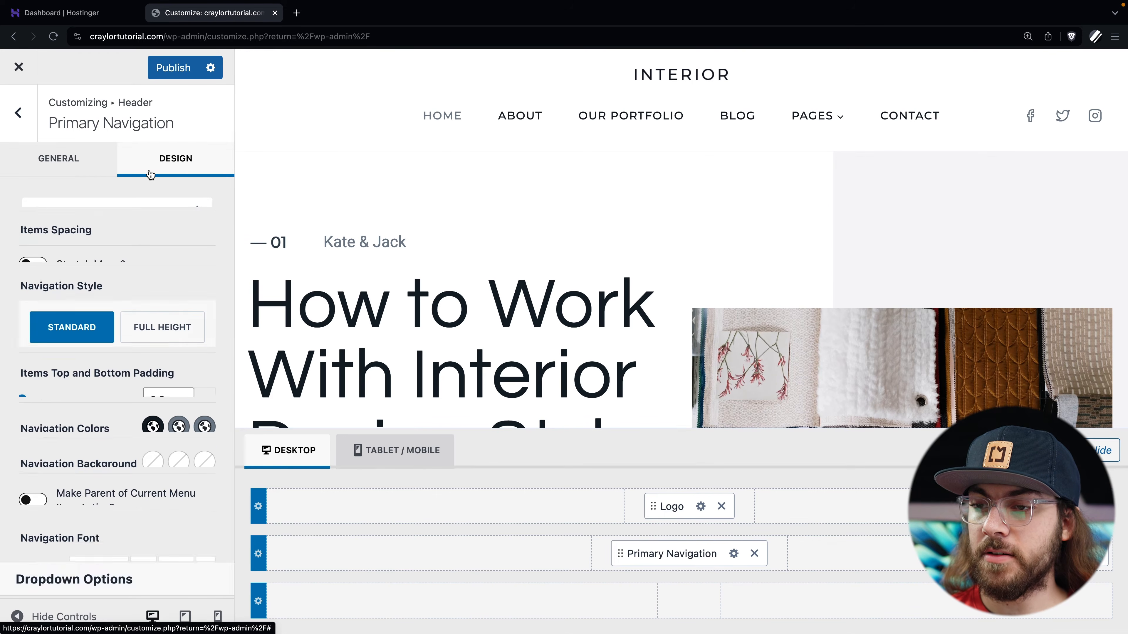
scroll(164, 249, down, 2)
click(85, 288)
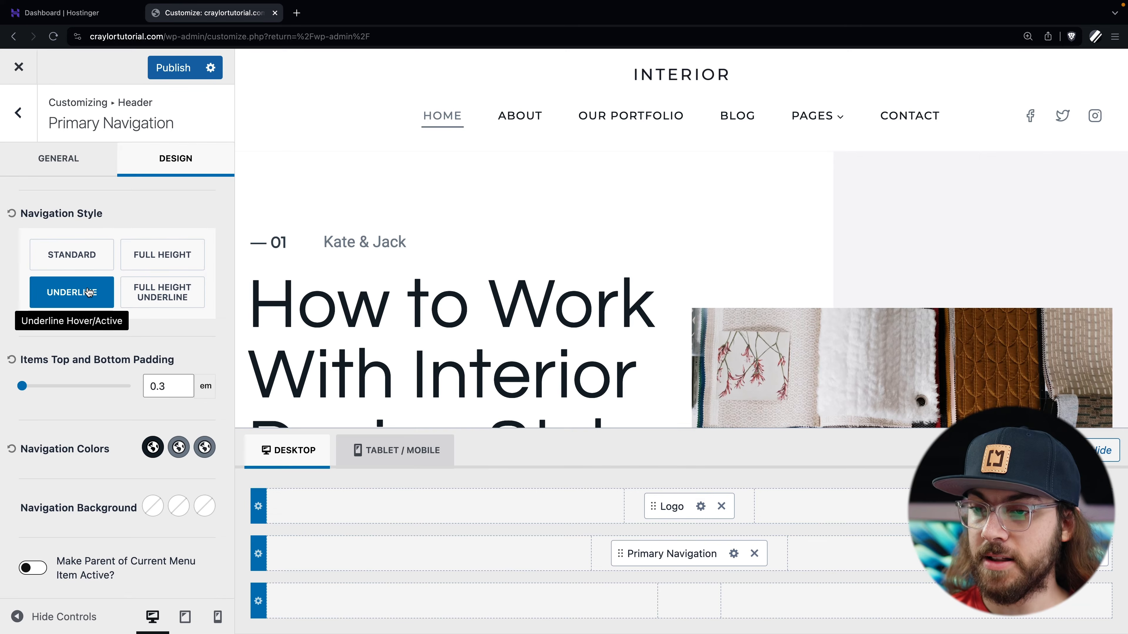
- Try Fade Down as the navigation's Dropdown Reveal, settle on Fade Up, check the Pages dropdown and view the dropdown design options
scroll(88, 429, down, 4)
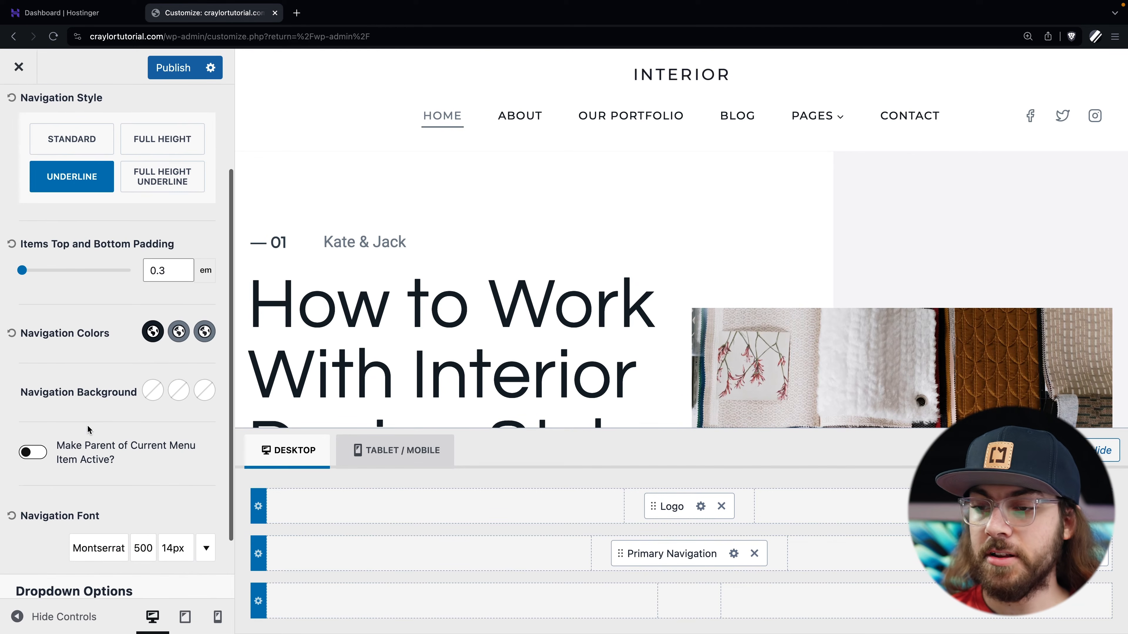
scroll(86, 425, down, 1)
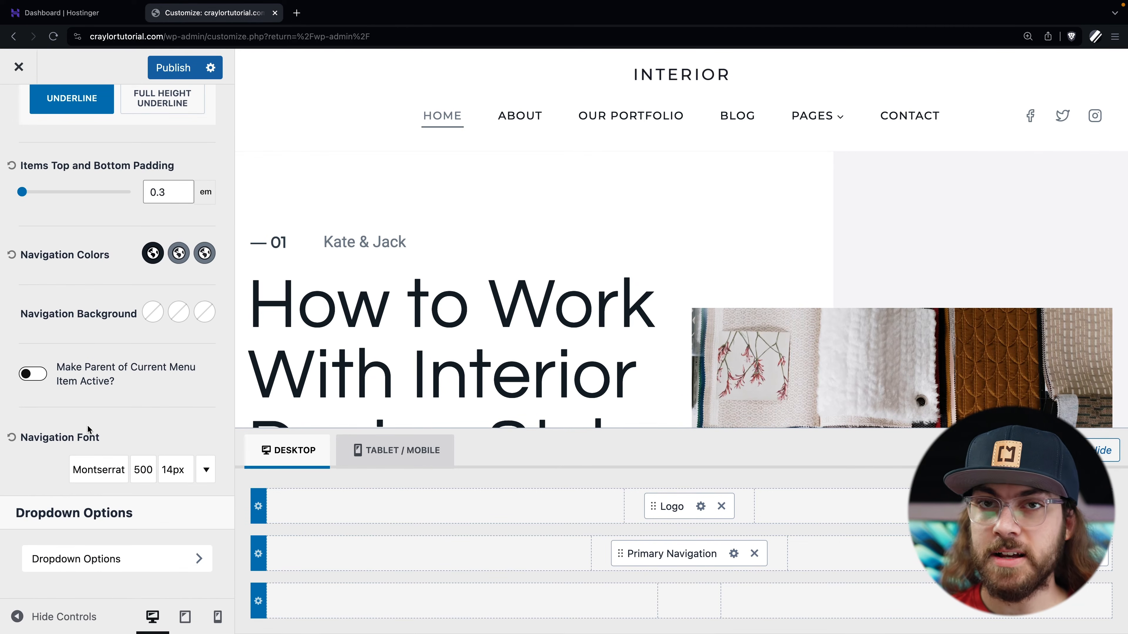
click(131, 559)
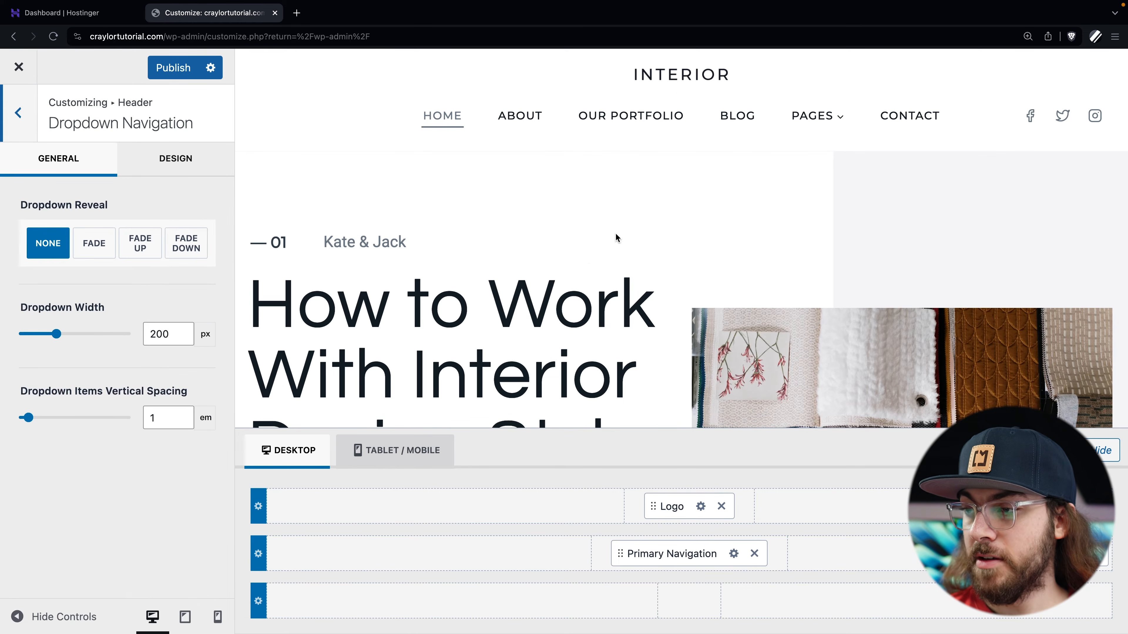
mouse_move(830, 129)
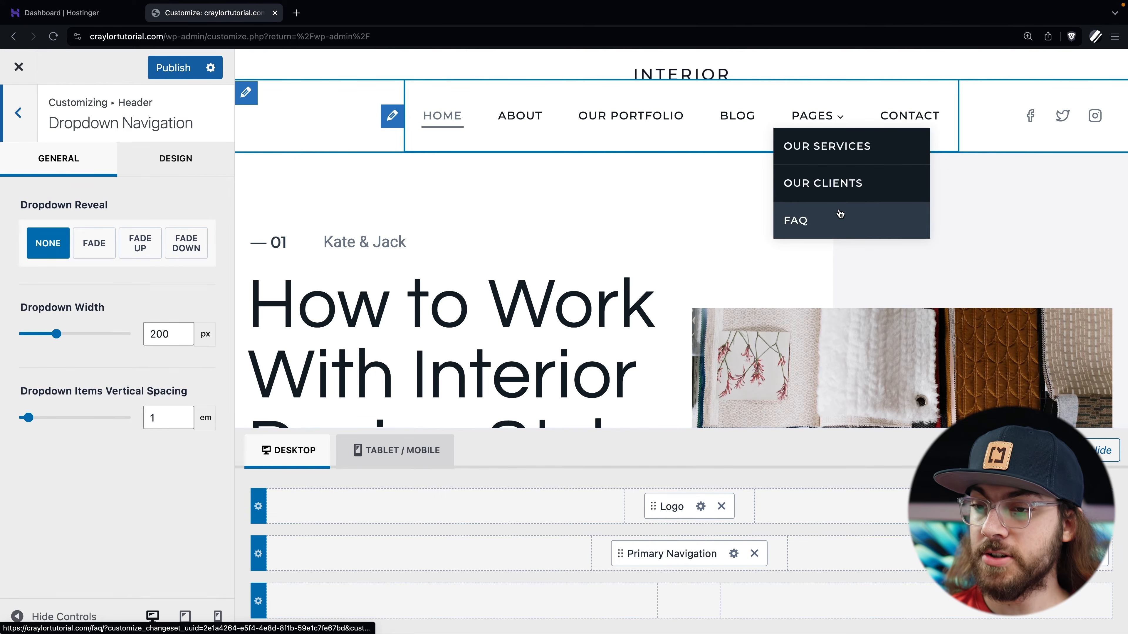
click(196, 249)
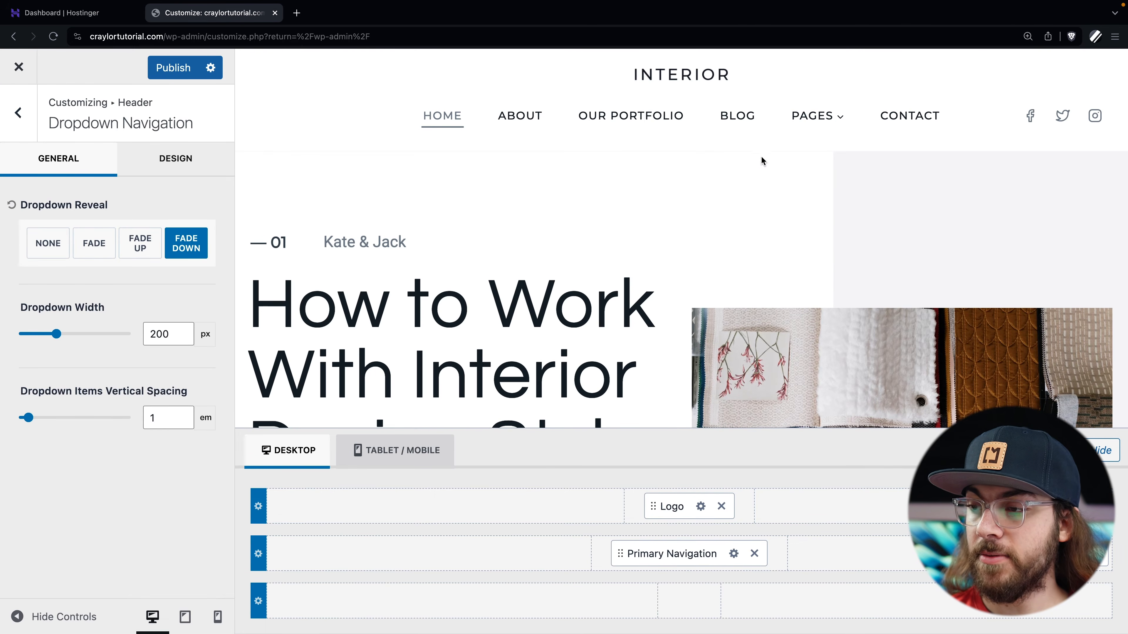
click(141, 254)
mouse_move(812, 126)
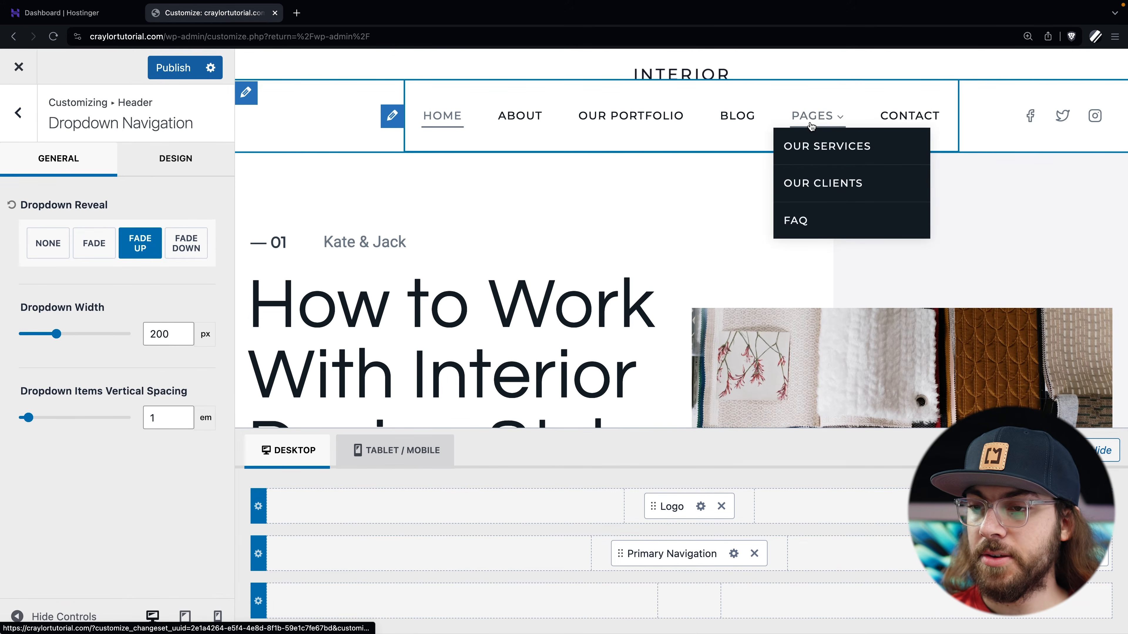
click(187, 160)
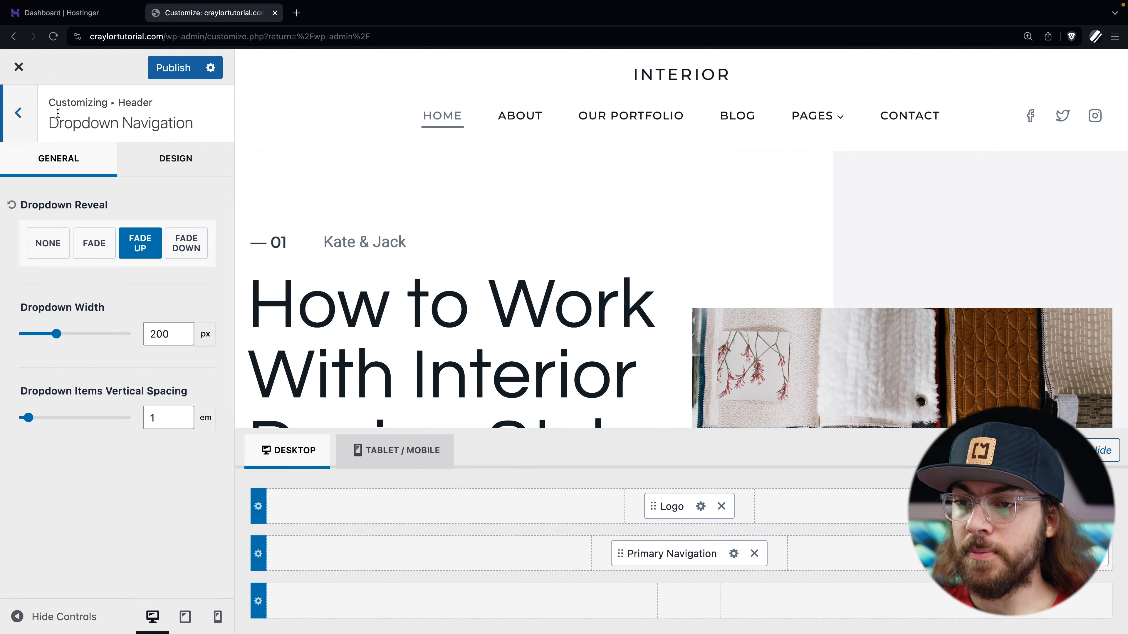
- Leave the Header settings and open the menu assigned to the Primary and Mobile locations in the Menus settings
click(18, 112)
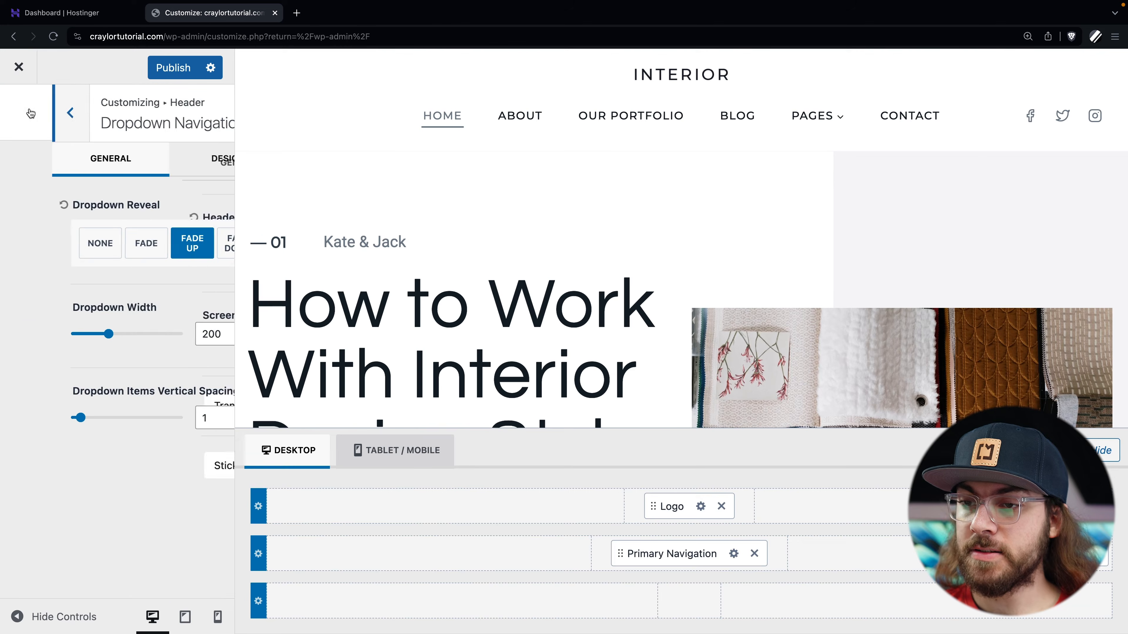
click(21, 111)
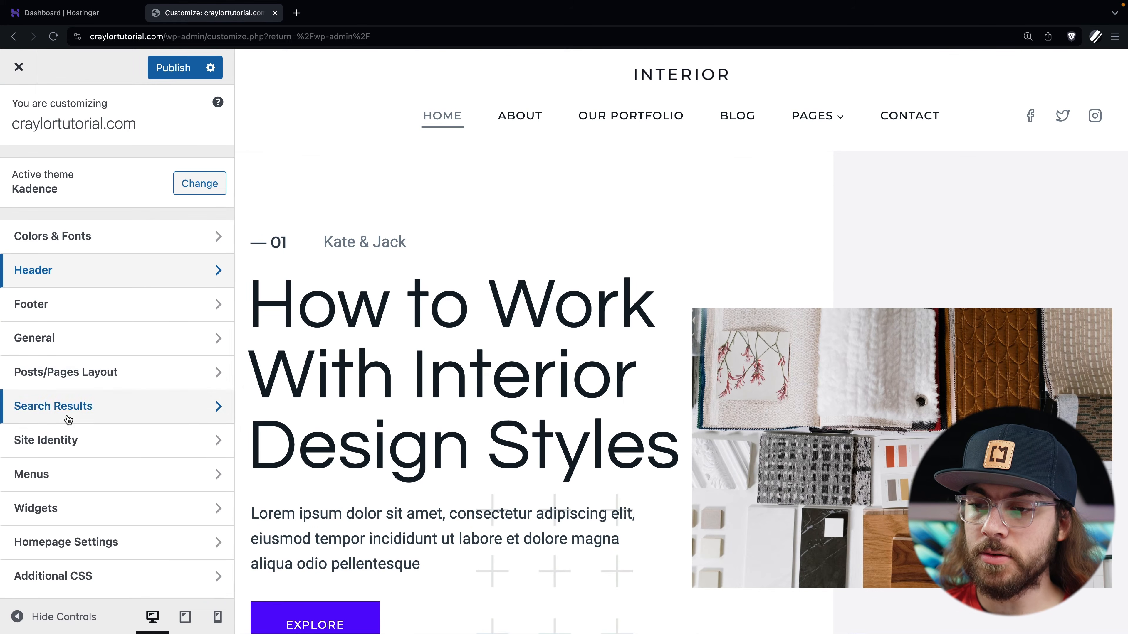
click(76, 475)
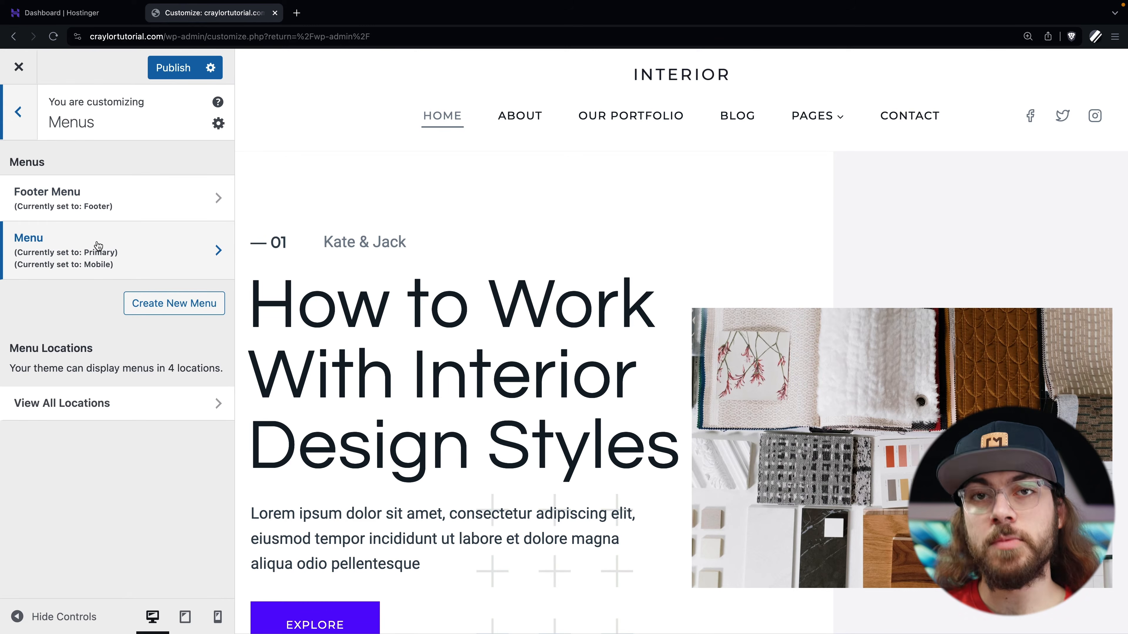
click(122, 258)
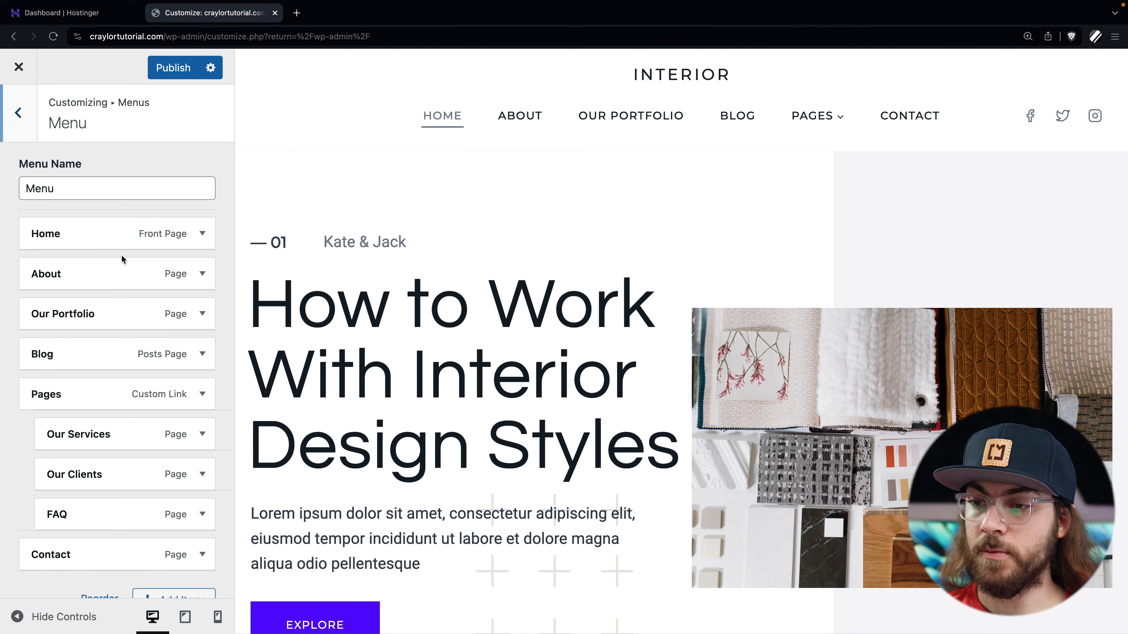
- Try nesting the Contact item under Pages as a sub-item after FAQ and check the Pages dropdown in the preview
scroll(121, 247, down, 2)
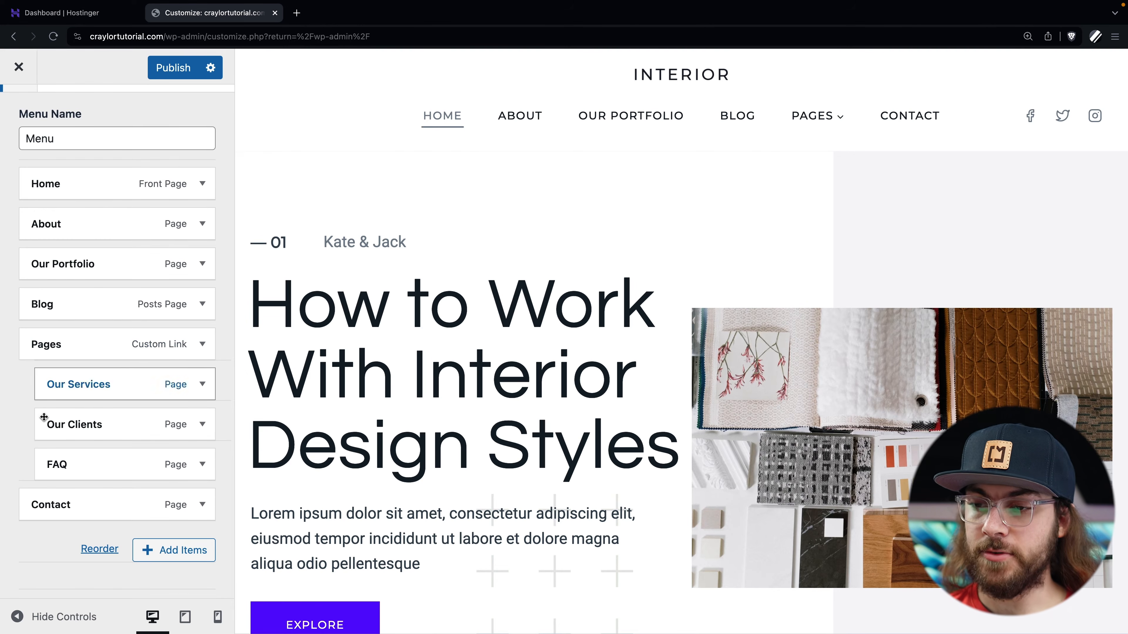
drag(56, 503, 49, 518)
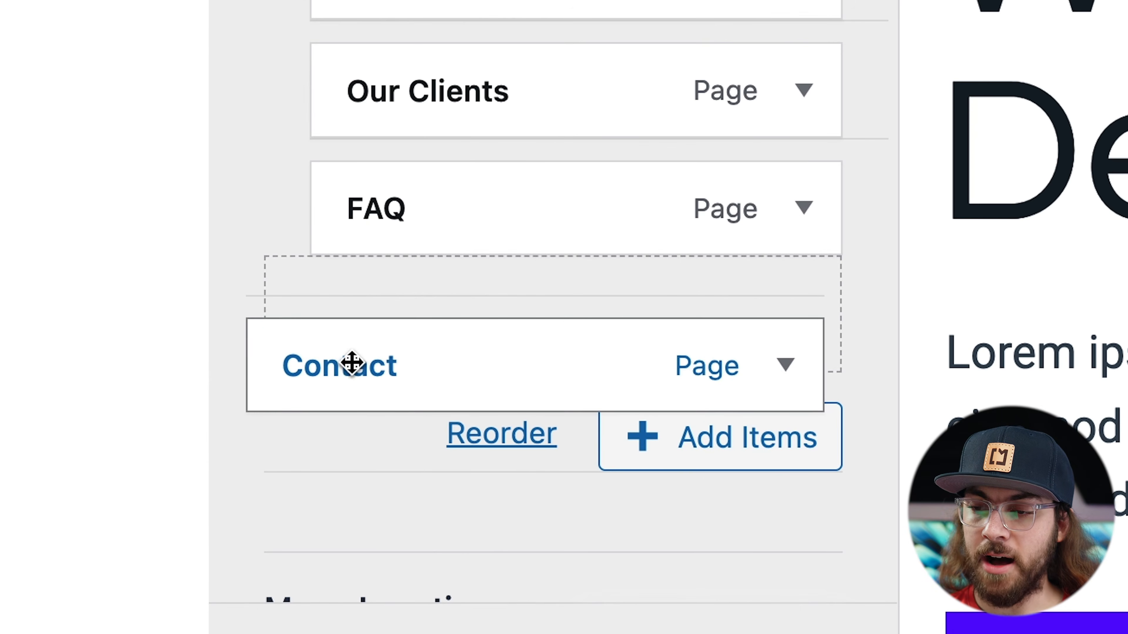
mouse_move(351, 363)
mouse_down()
mouse_move(370, 353)
mouse_move(355, 352)
mouse_up()
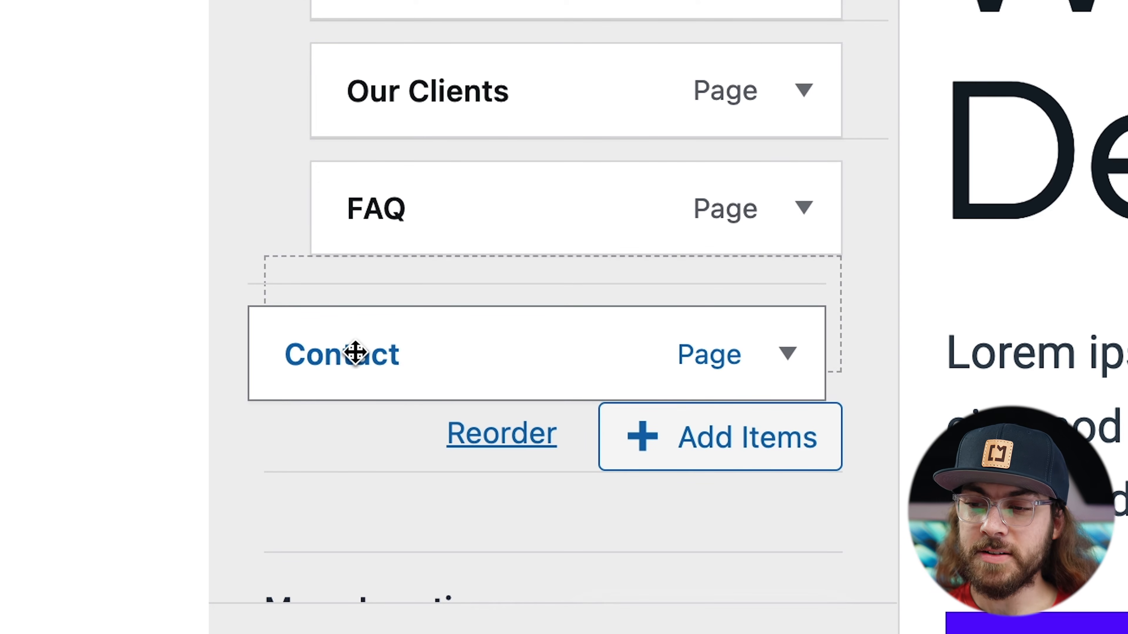
drag(355, 352, 374, 354)
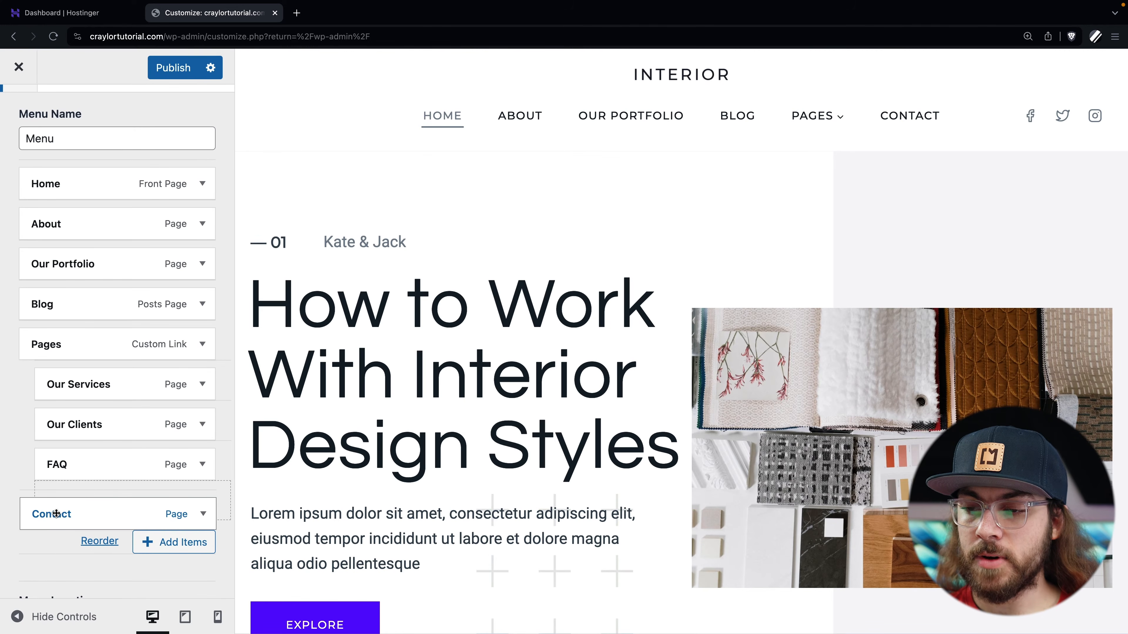
mouse_move(56, 515)
mouse_down()
mouse_move(47, 514)
mouse_move(57, 514)
mouse_up()
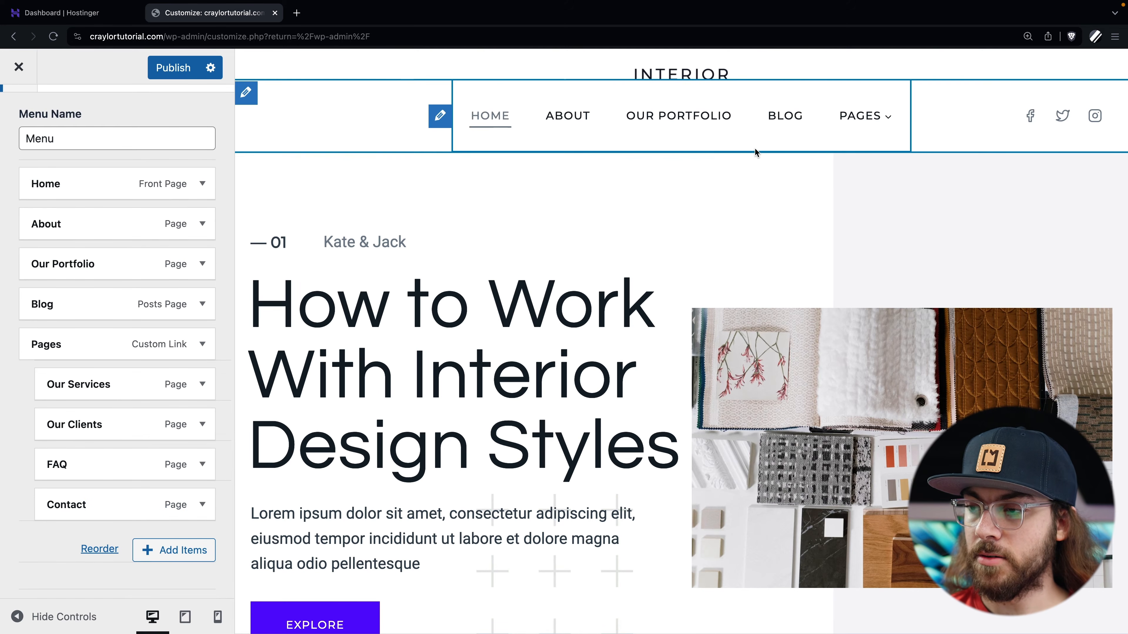
mouse_move(885, 117)
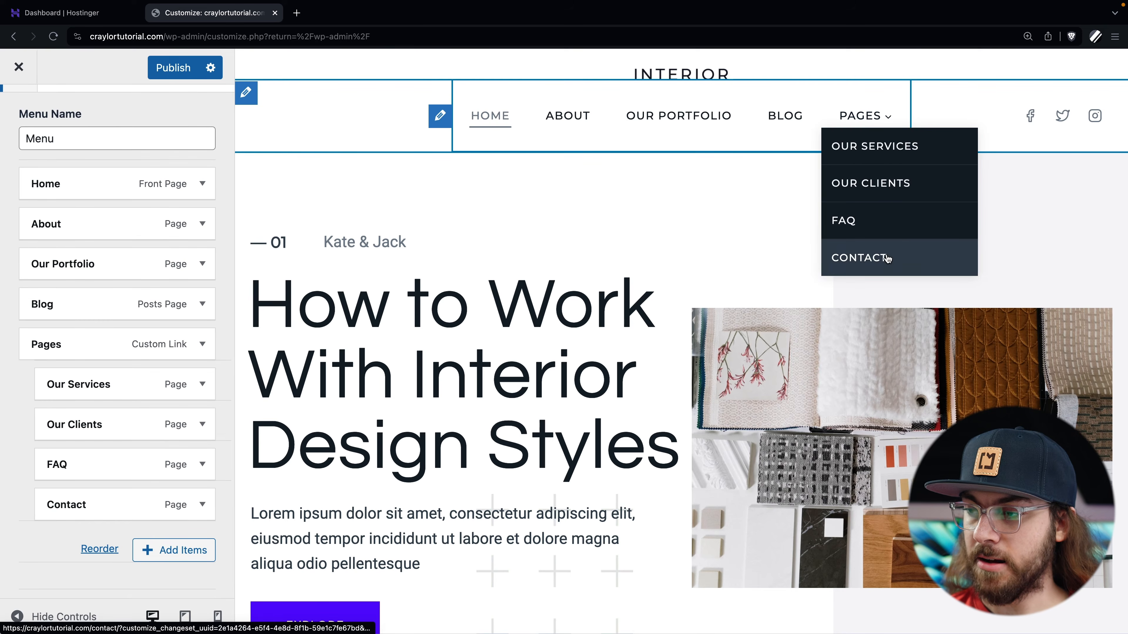
- Try nesting the Contact item one level deeper under FAQ and check its submenu in the preview
drag(80, 507, 91, 505)
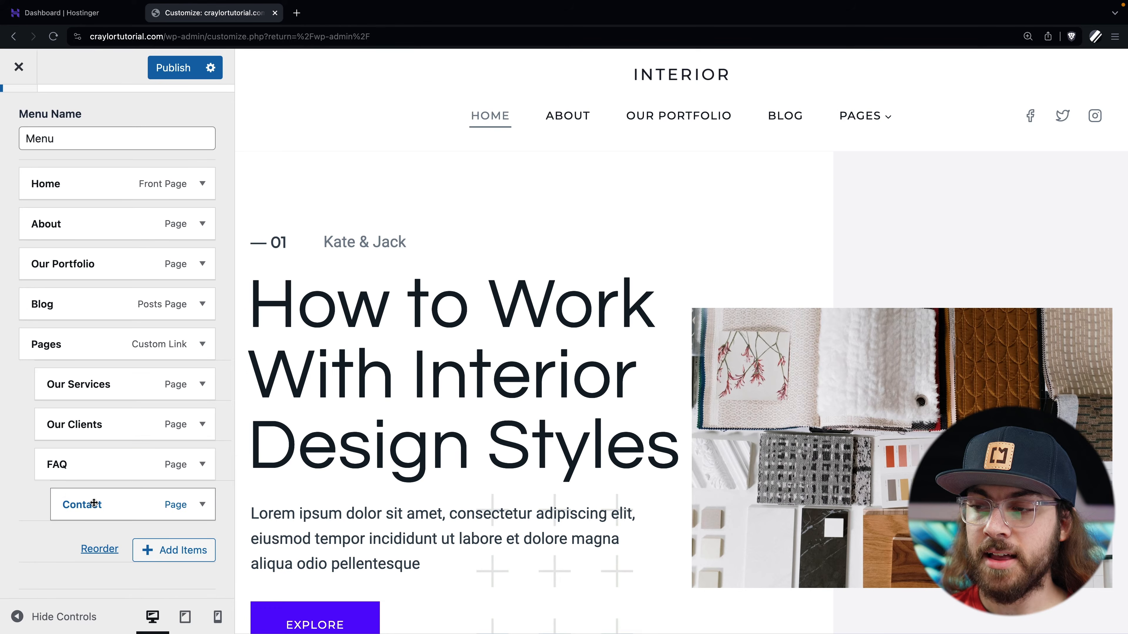
mouse_move(866, 144)
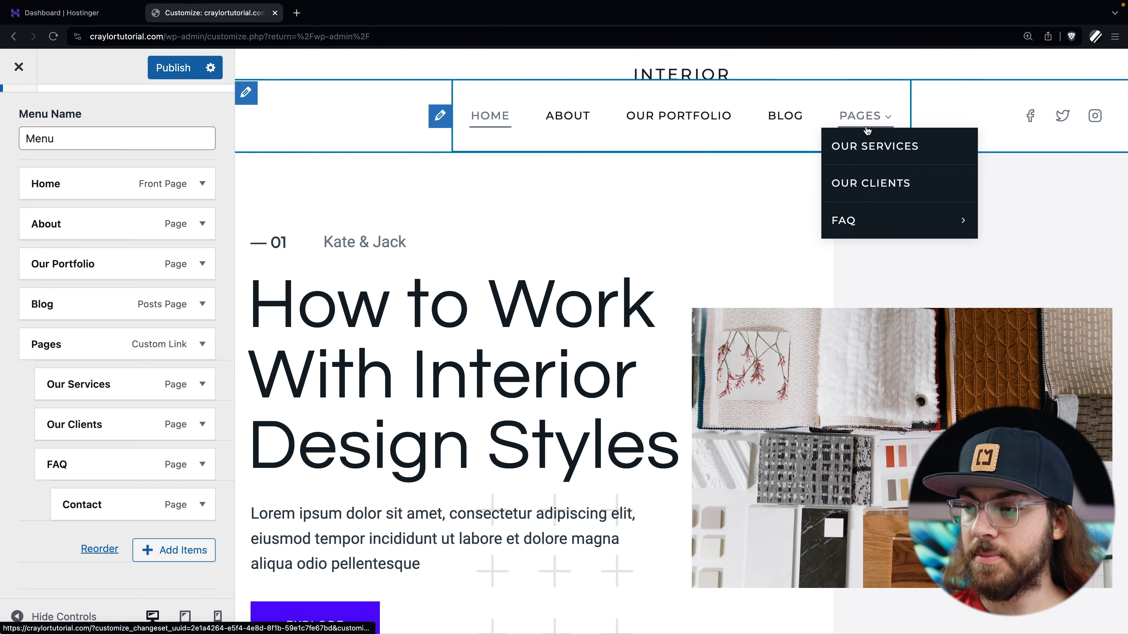
mouse_move(887, 218)
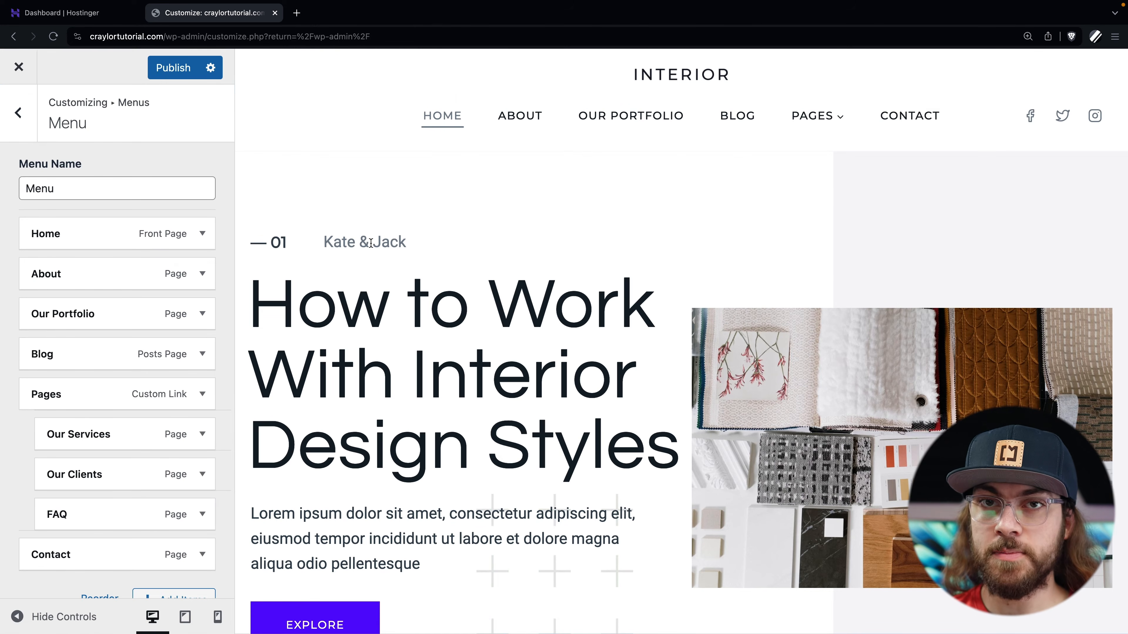
- Try the option to open the About menu item's link in a new tab, restore it and collapse the item
click(202, 274)
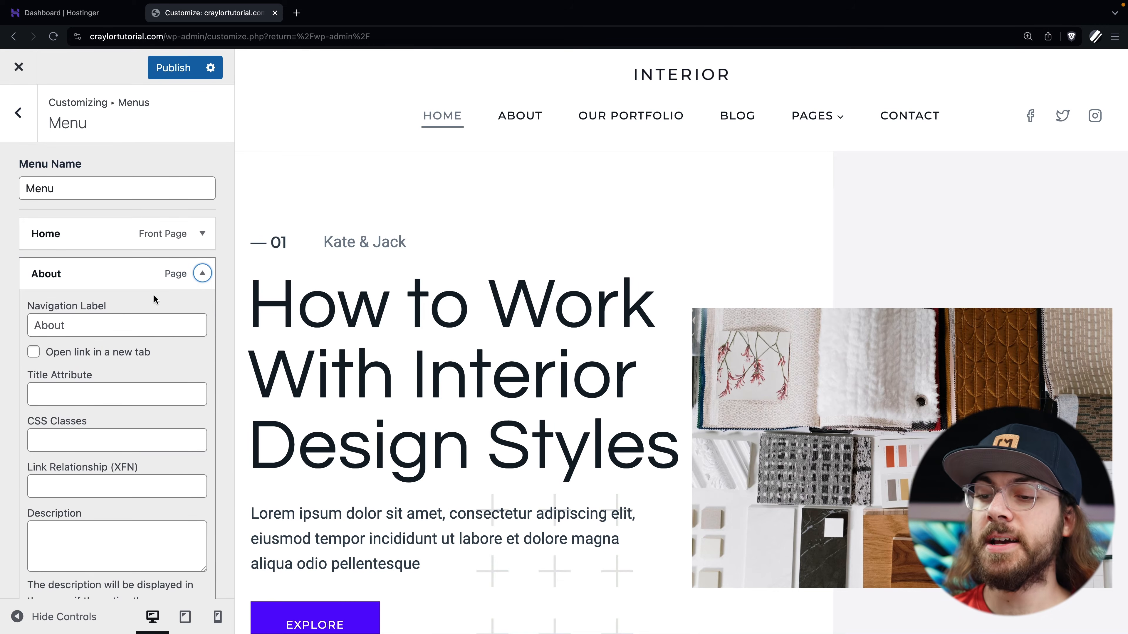
click(95, 355)
click(93, 355)
click(203, 273)
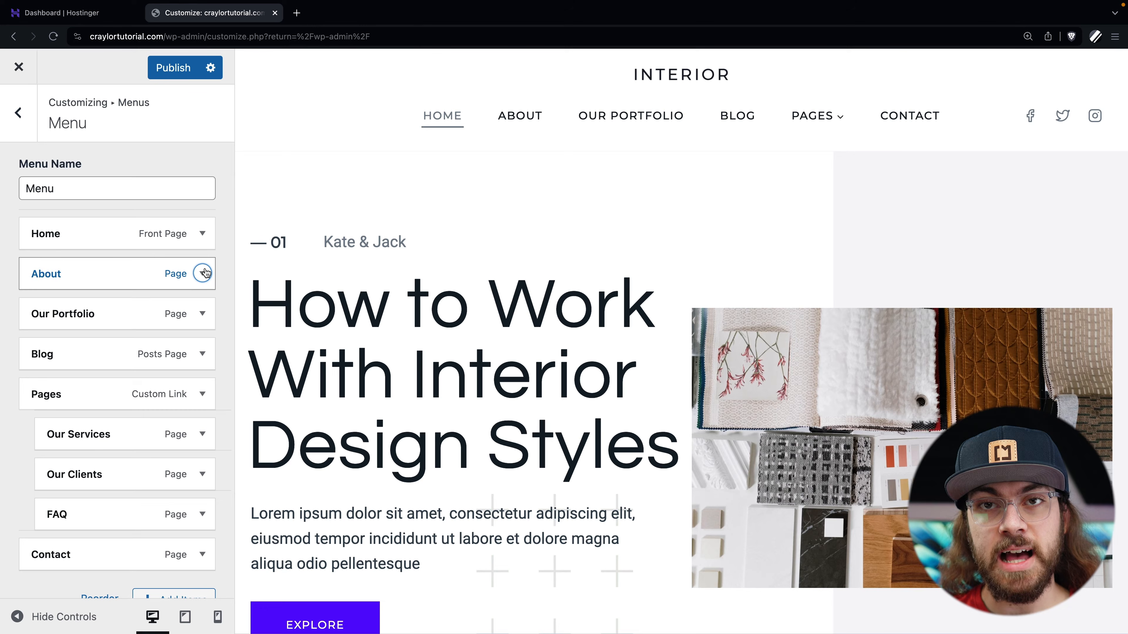
- Open the items available for adding to the menu and look through the list of pages
scroll(183, 353, down, 2)
scroll(184, 351, down, 1)
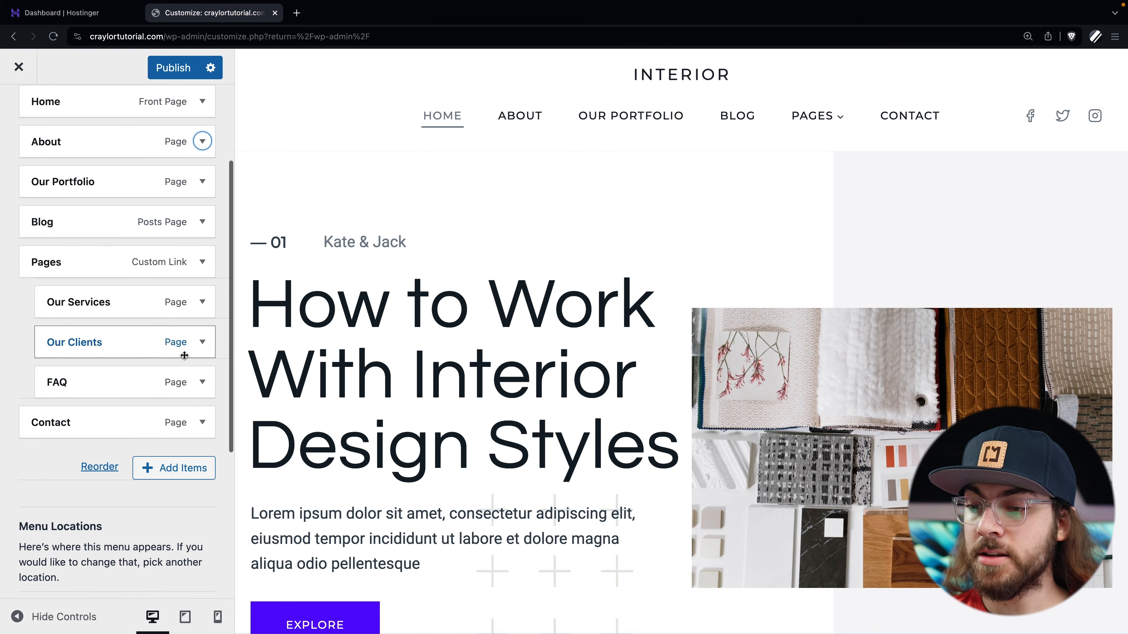
click(189, 470)
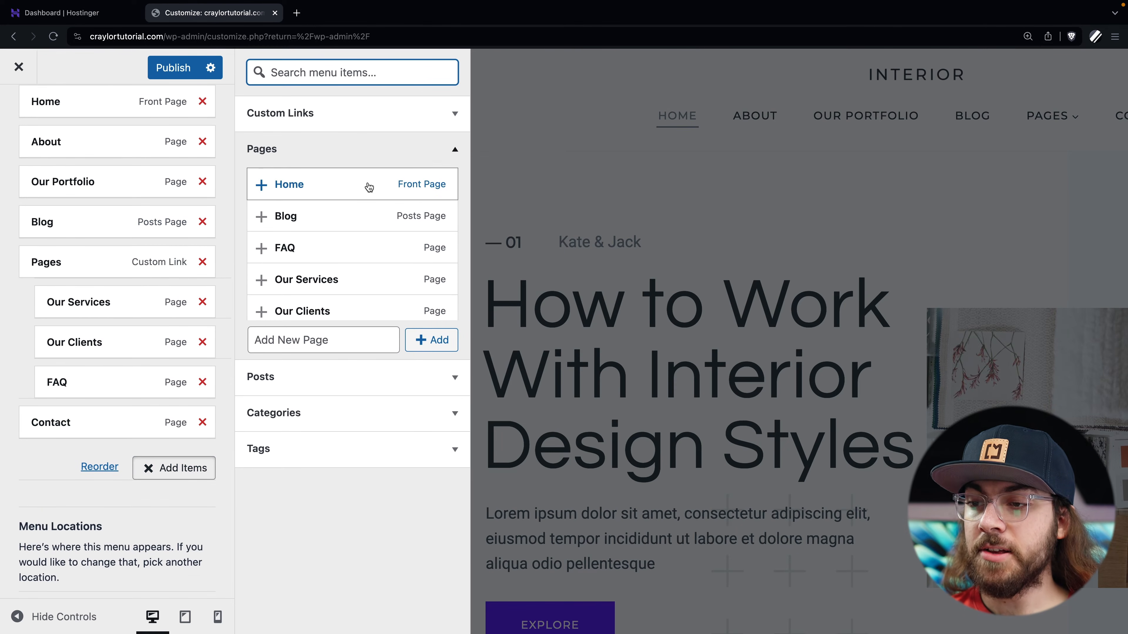
scroll(369, 187, down, 1)
scroll(369, 186, down, 1)
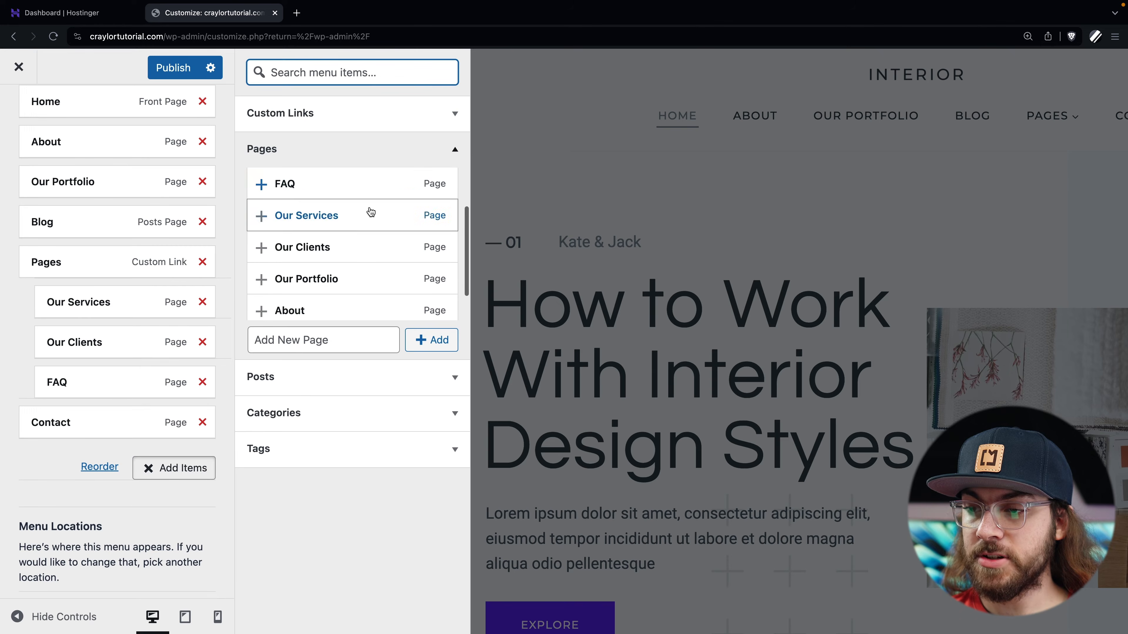
scroll(382, 293, down, 1)
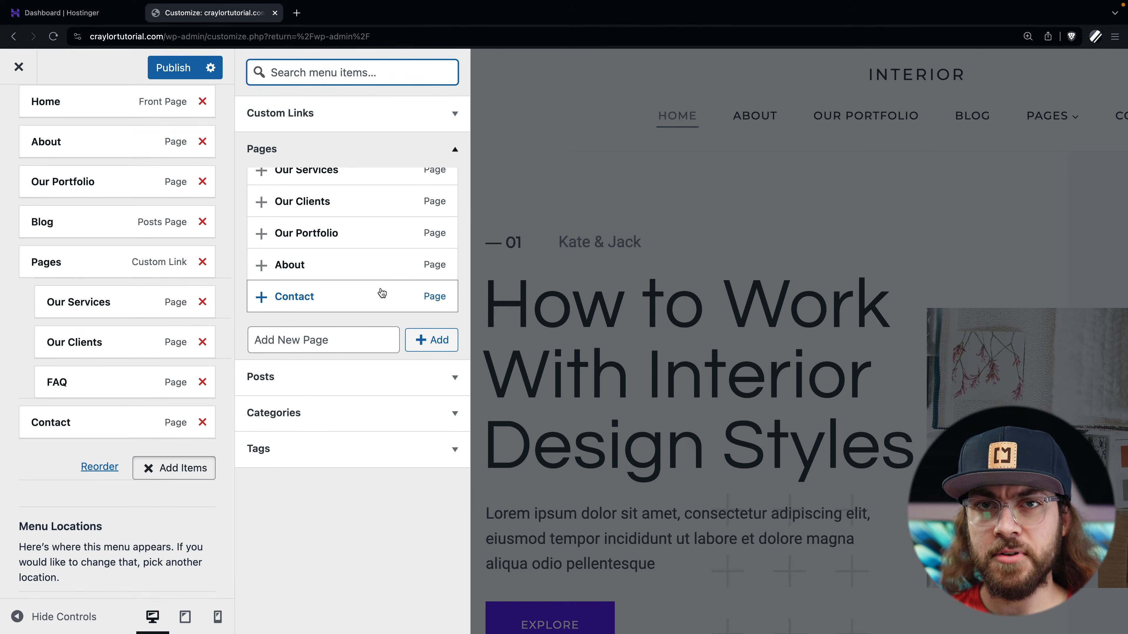
scroll(360, 270, up, 2)
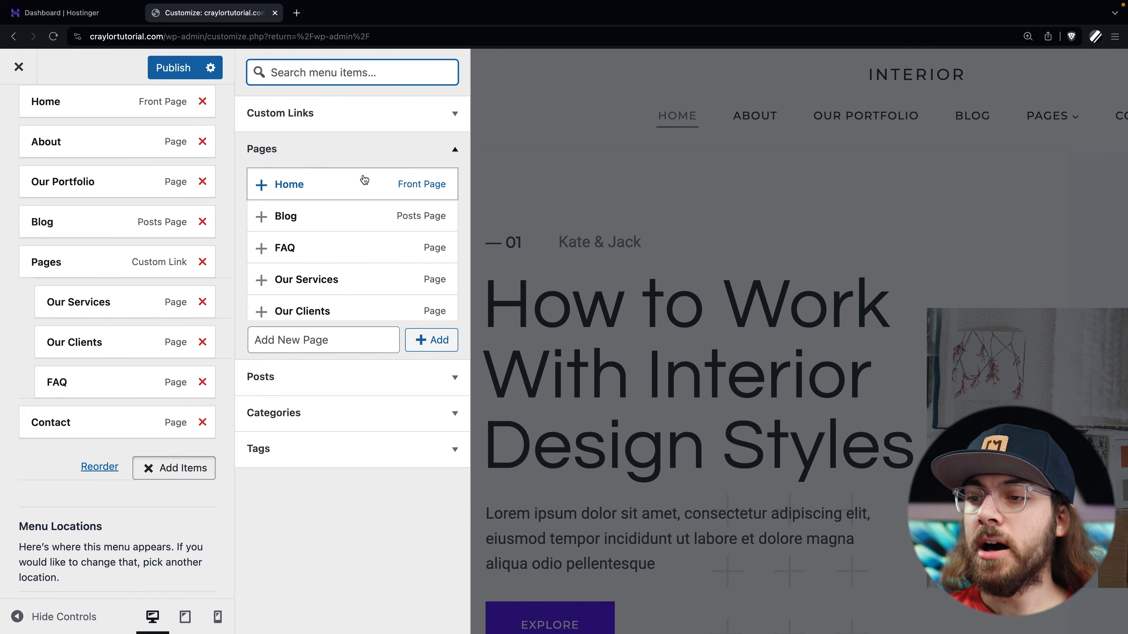
- Examine the URL and Link Text fields for adding a custom link to the menu
click(453, 114)
click(422, 144)
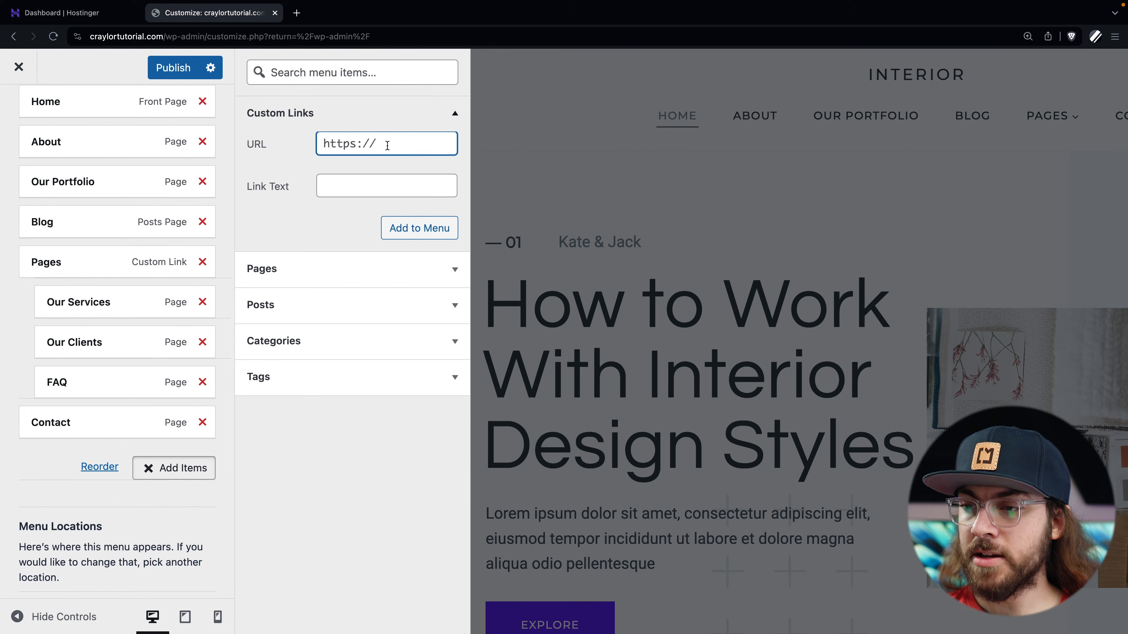
click(367, 195)
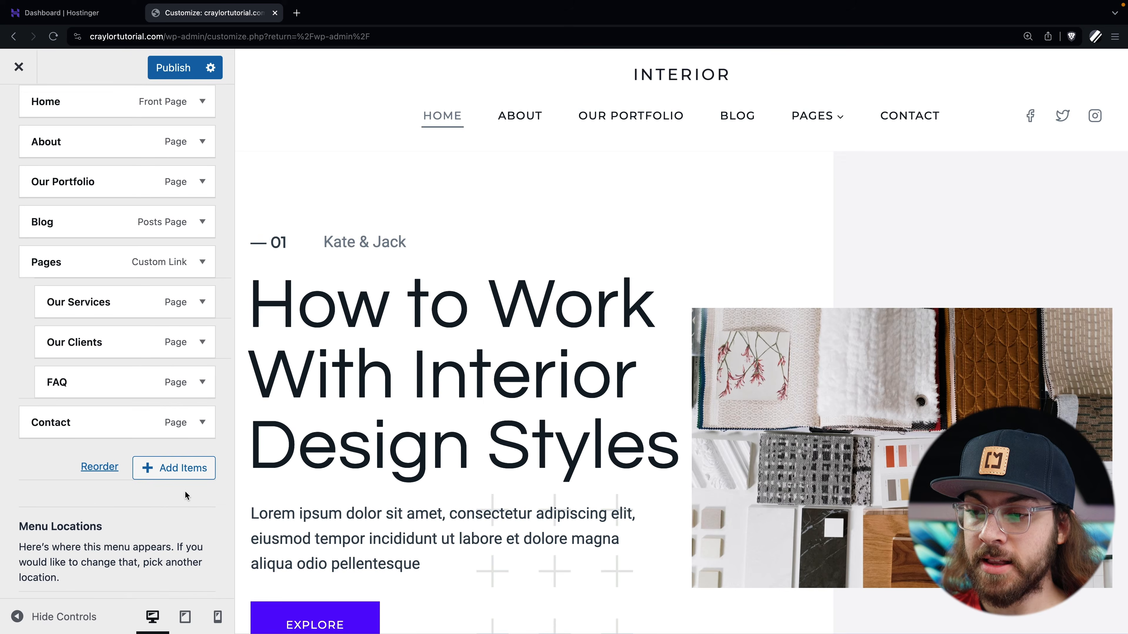
- Reopen the items that can be added to the menu and review its pages once more
click(180, 475)
click(338, 270)
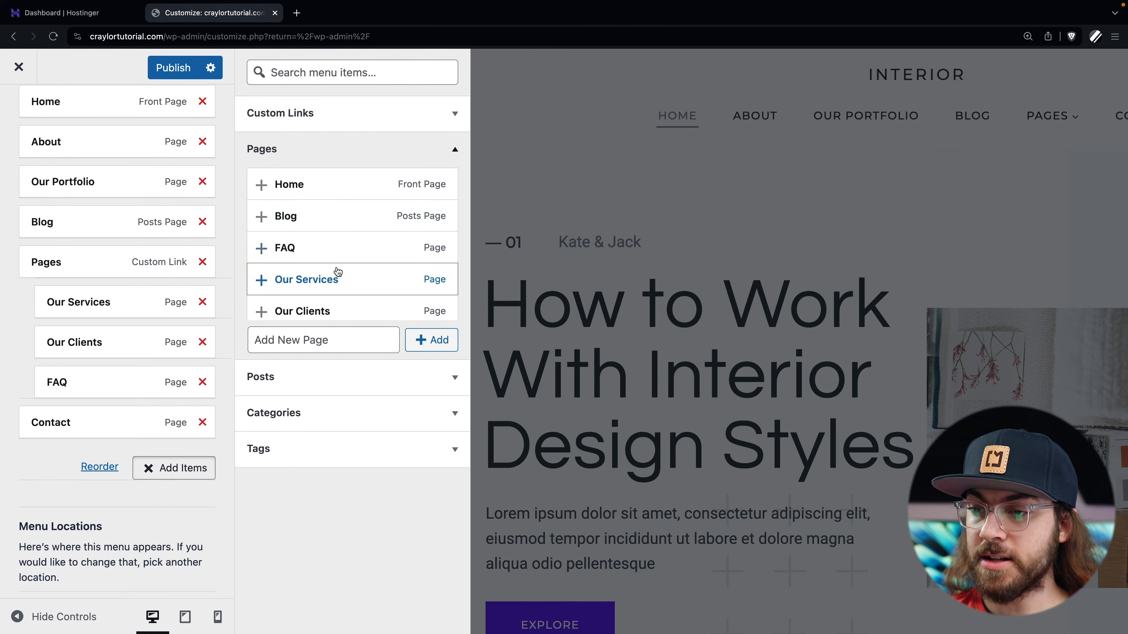
scroll(313, 252, down, 3)
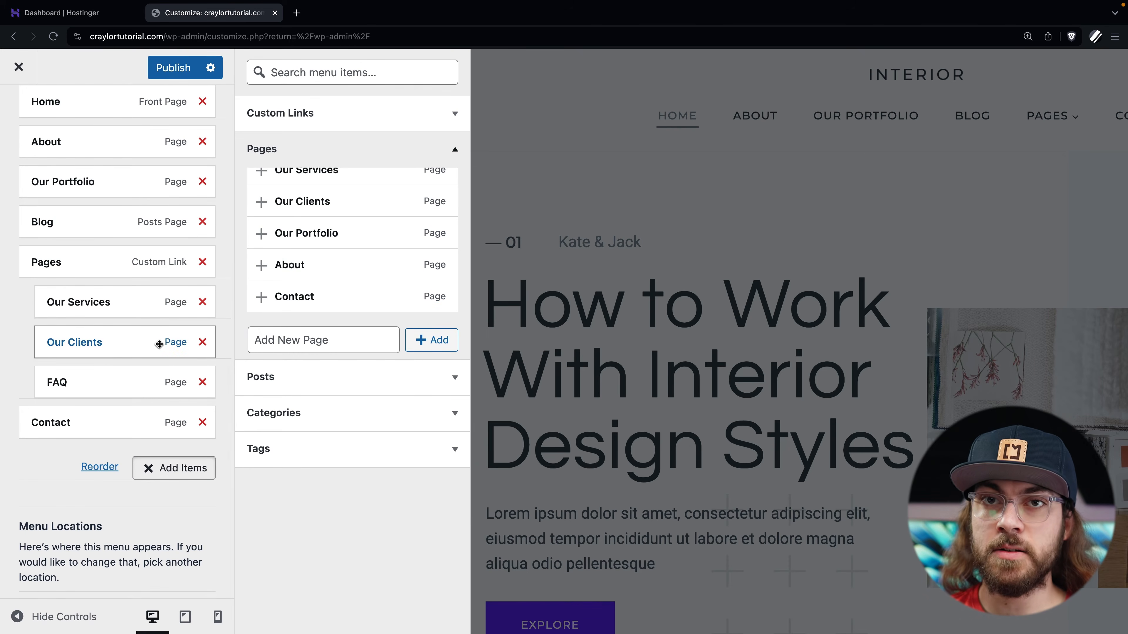
- Try the option that automatically adds new top-level pages to this menu, switch it back off and publish the changes
scroll(147, 412, down, 3)
scroll(147, 411, down, 3)
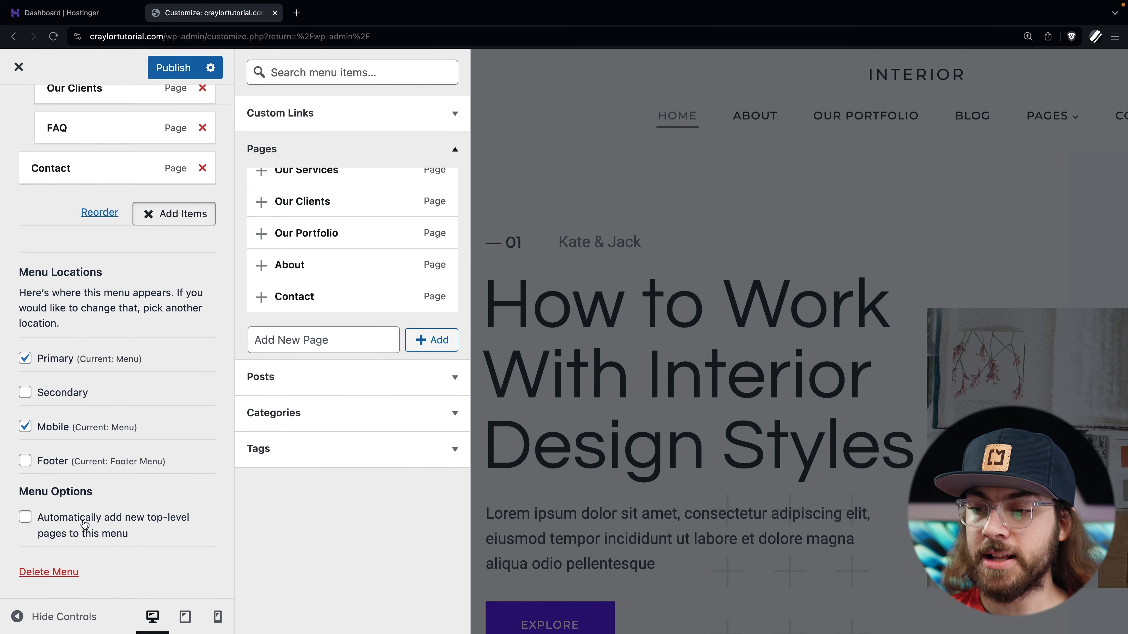
click(140, 522)
click(140, 522)
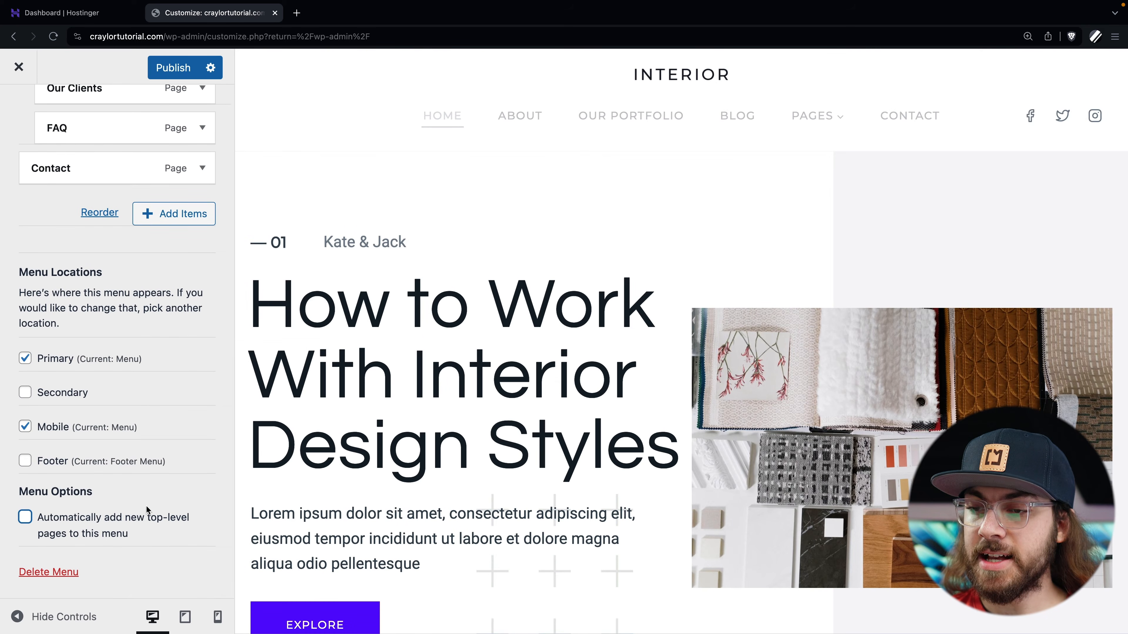
click(175, 69)
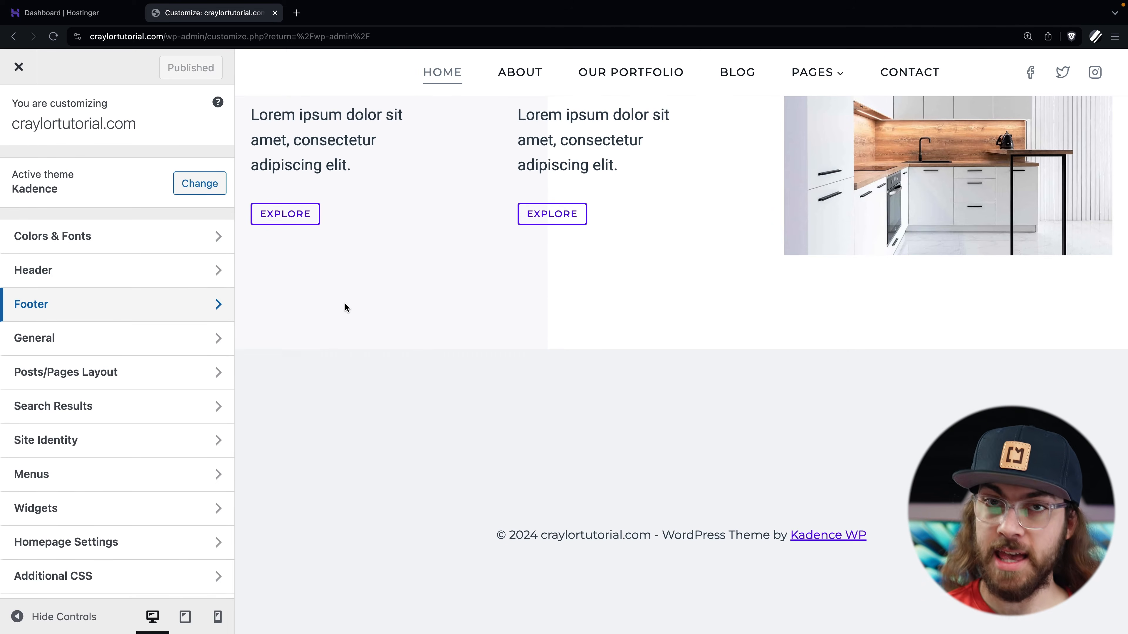
- Open the Footer settings and place Widget 2 in the first and Widget 3 in the third column of the footer's top row
click(172, 306)
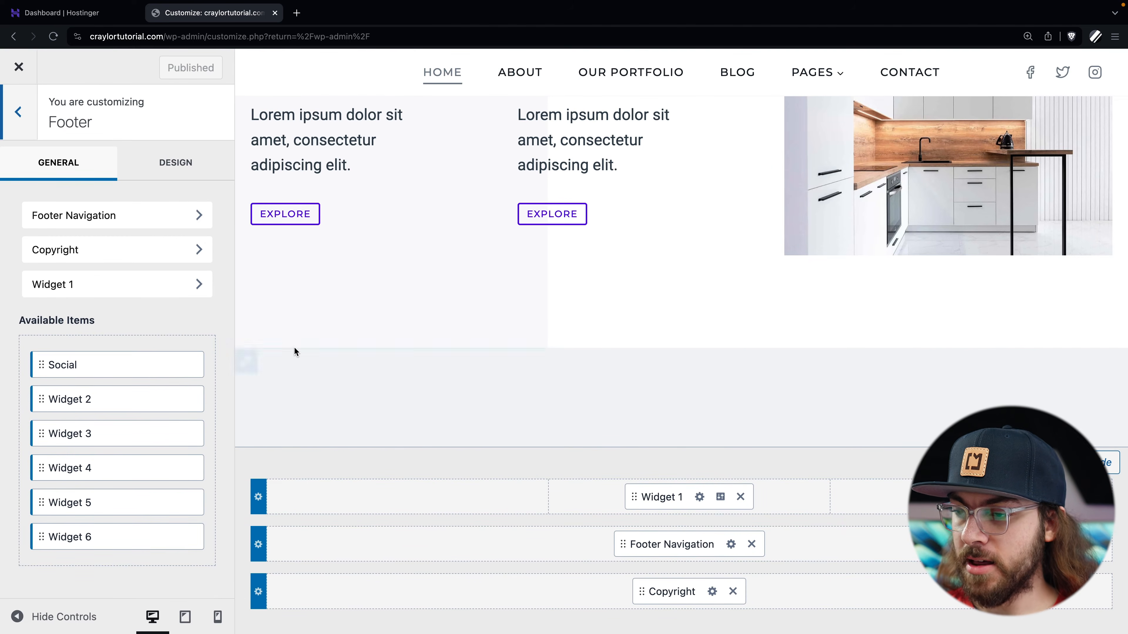
scroll(294, 347, down, 5)
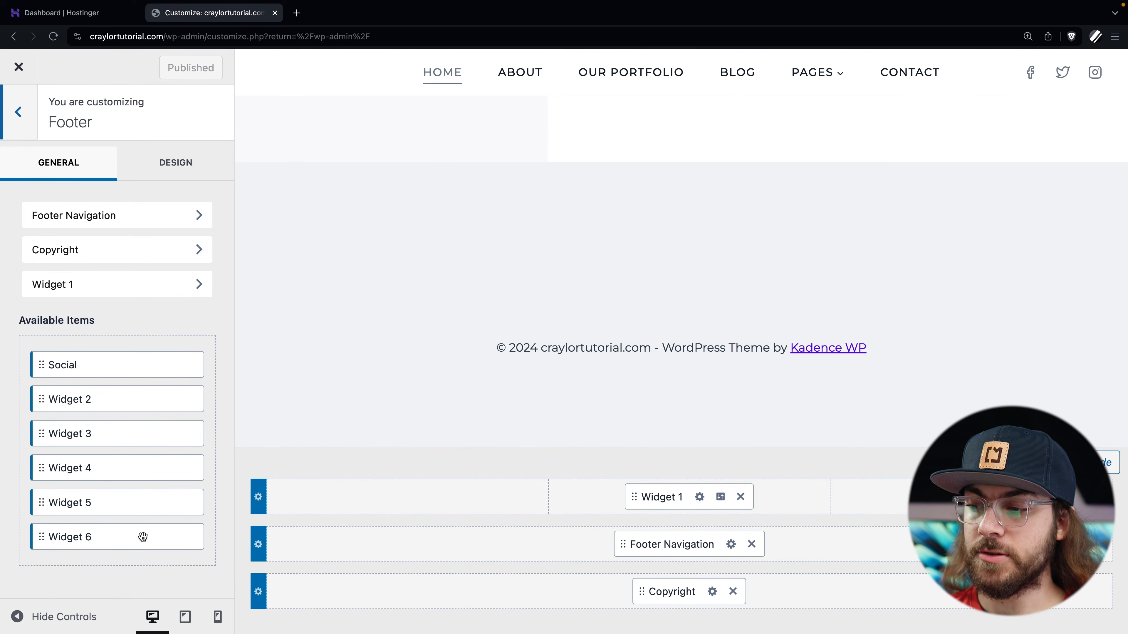
scroll(143, 536, down, 1)
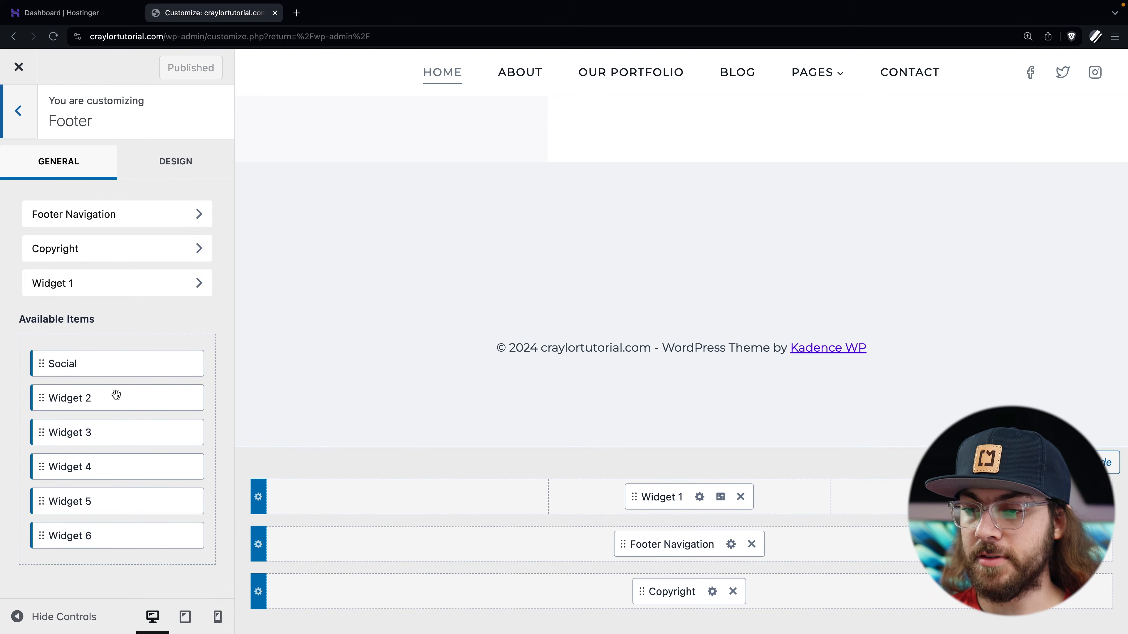
drag(51, 399, 213, 449)
drag(101, 437, 981, 498)
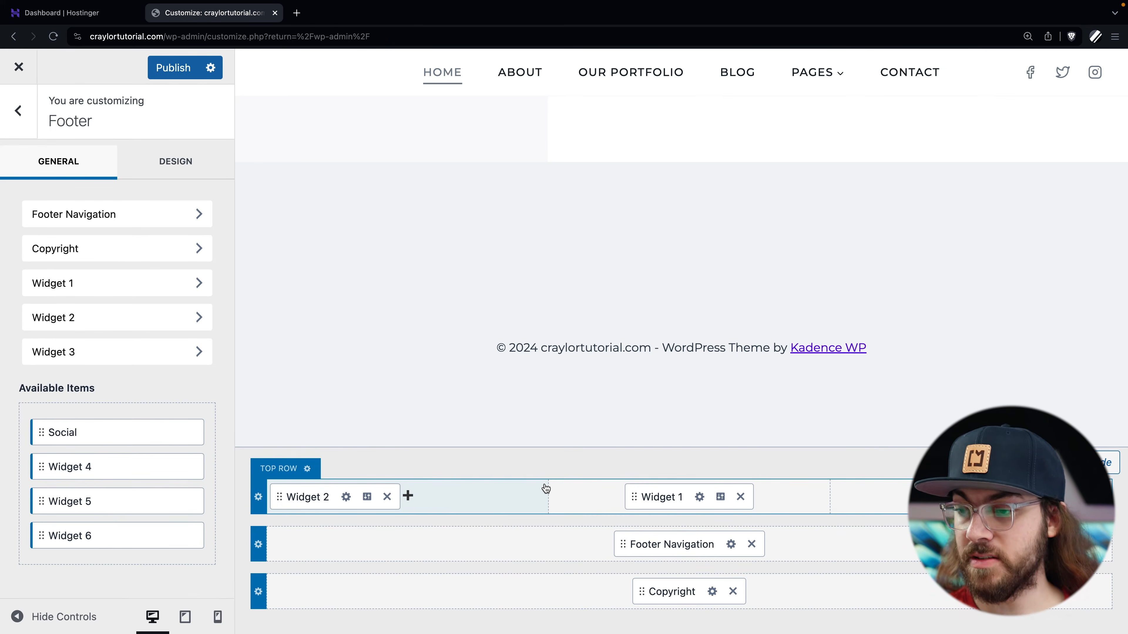
- Open the footer's Widget 1 area, browse all available blocks and insert a Text (Adv) block
click(699, 498)
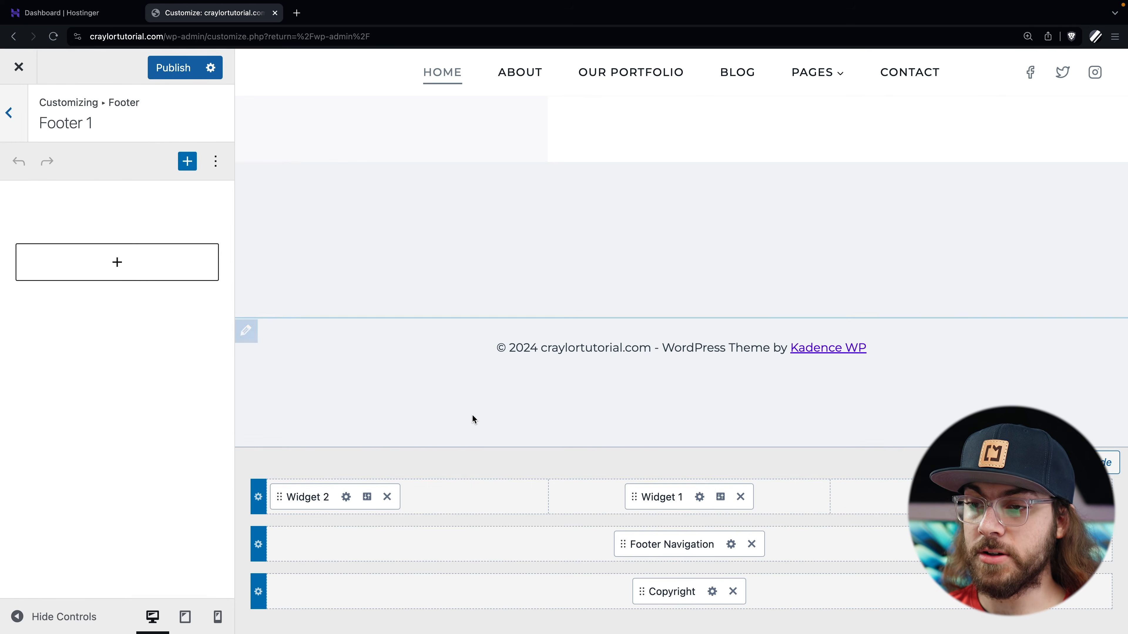
click(116, 269)
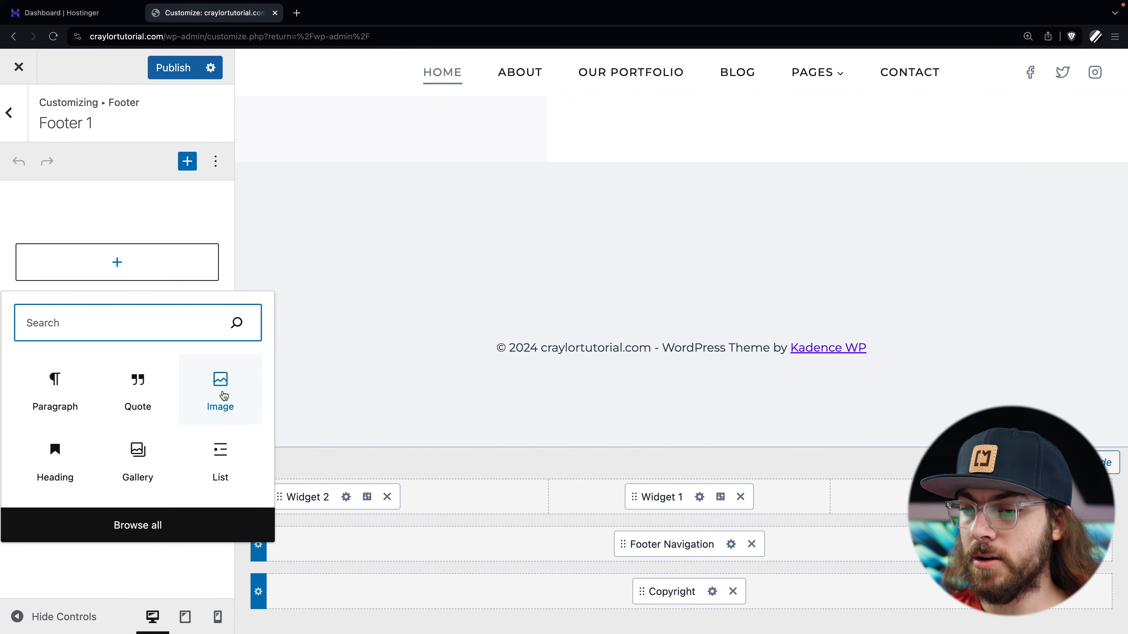
click(153, 525)
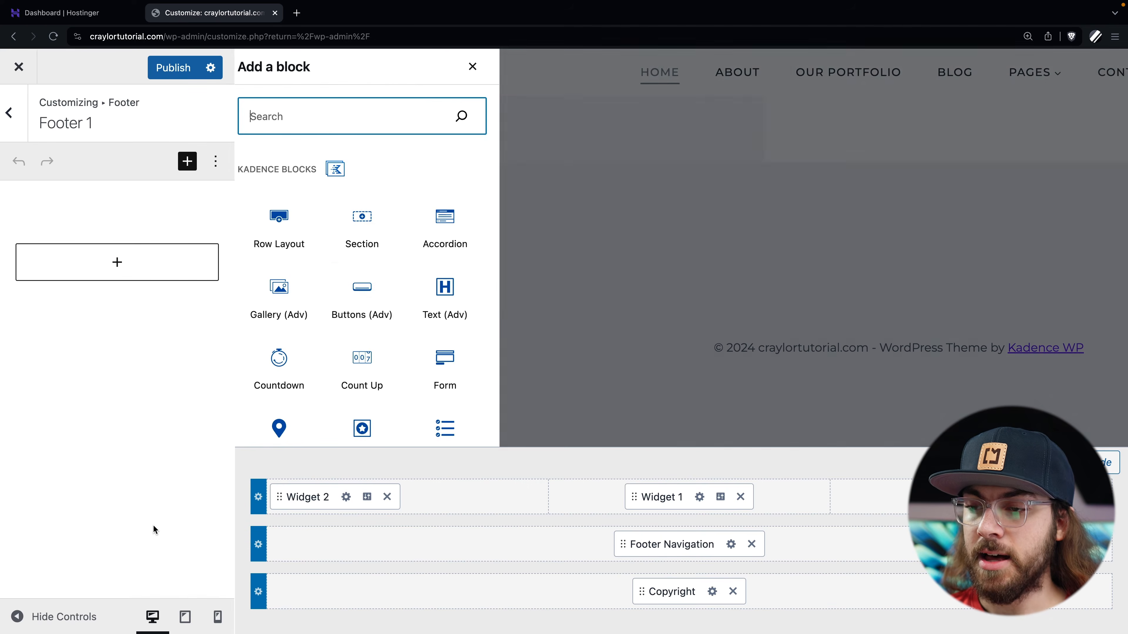
scroll(358, 272, down, 20)
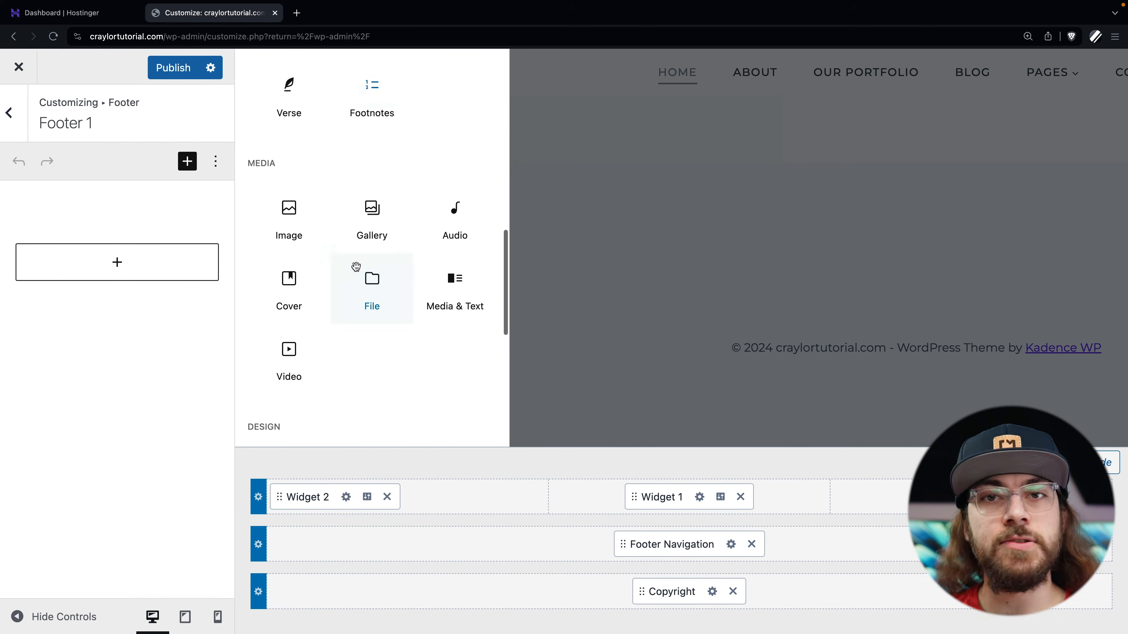
scroll(357, 267, down, 8)
scroll(358, 271, up, 20)
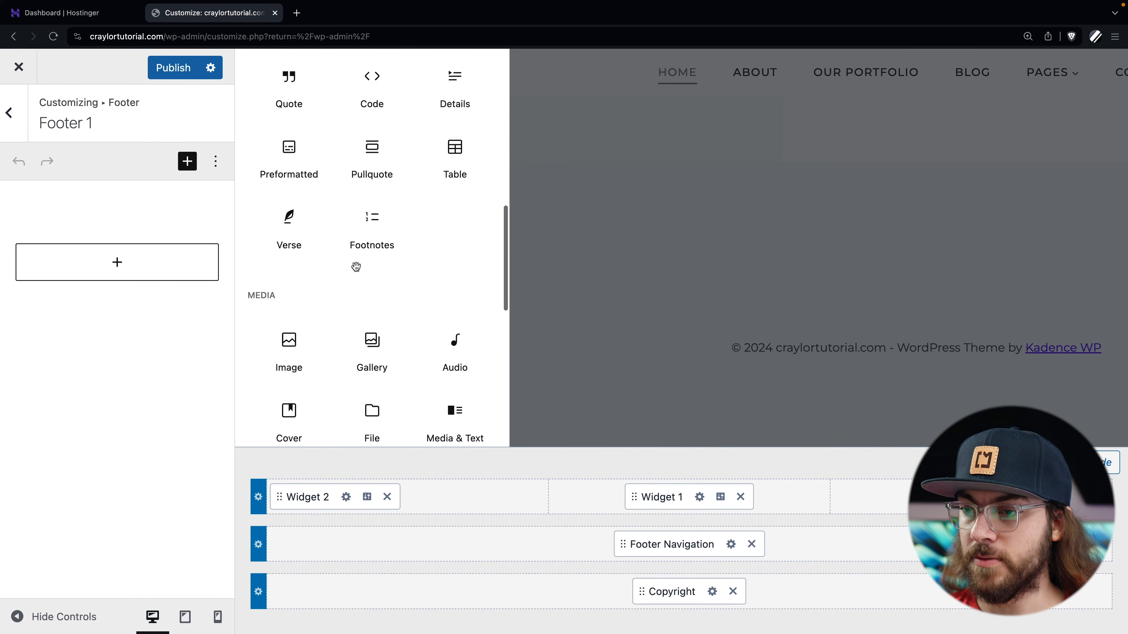
scroll(367, 269, down, 2)
click(452, 240)
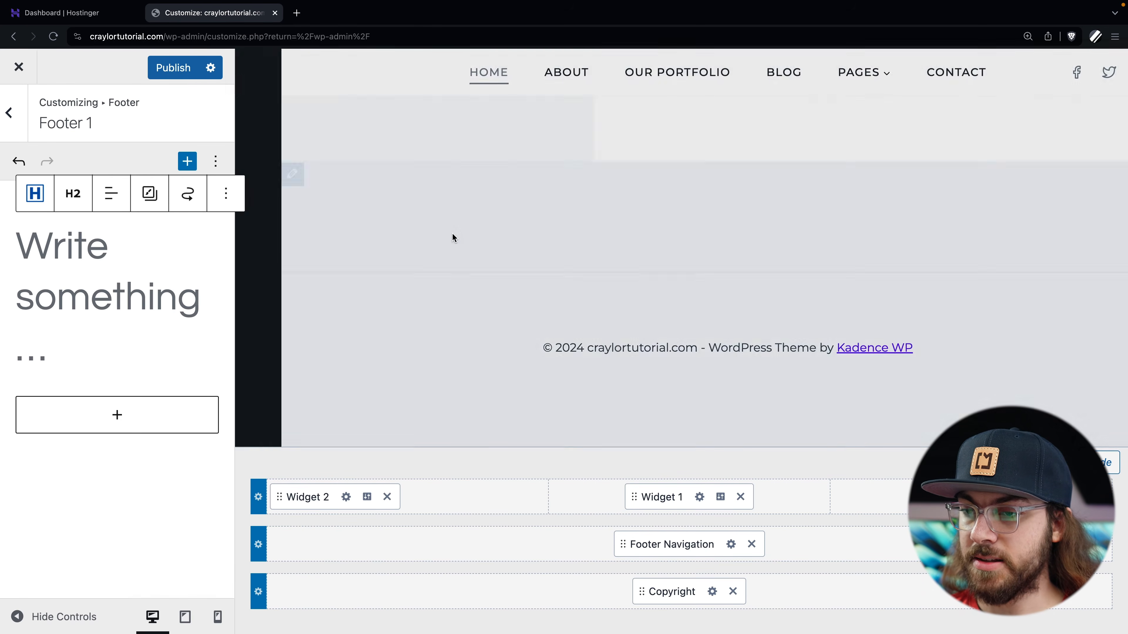
- Enter "This is my heading" as the text of the heading block in Widget 1
click(201, 303)
text(T)
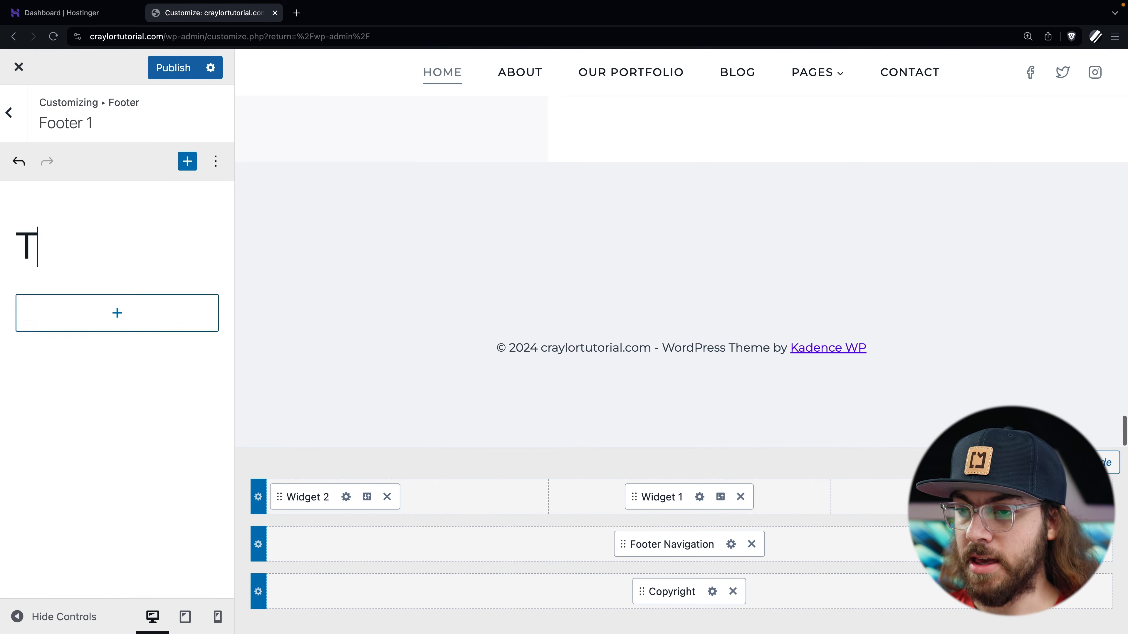
text(his is my heading)
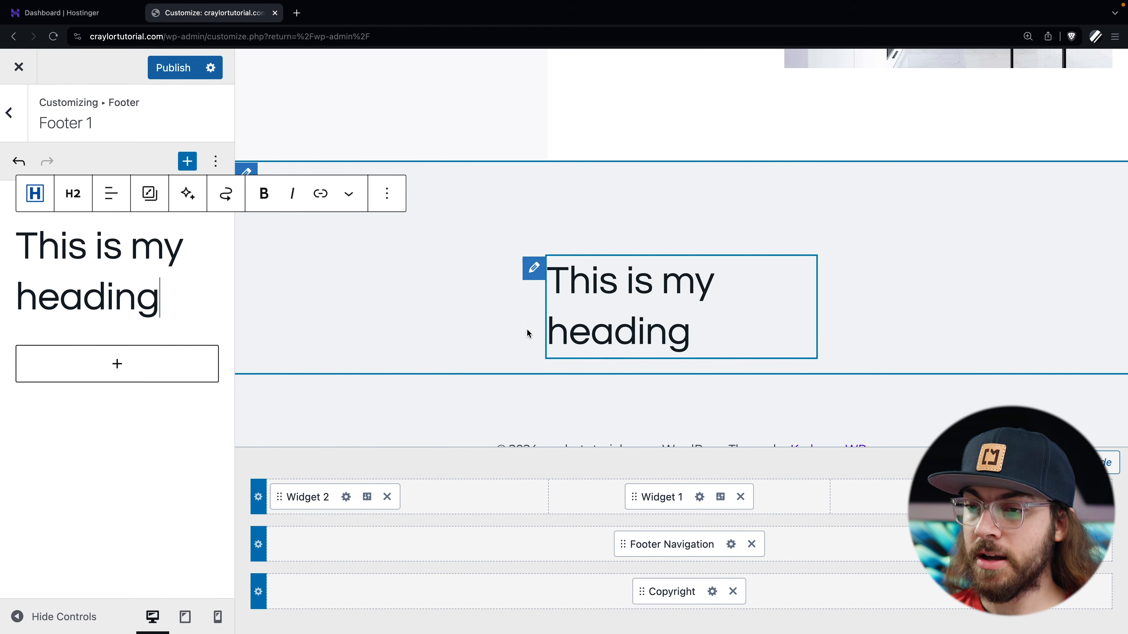
- Add an Image block below the heading in Widget 1 and check its file upload option without choosing a file
click(139, 367)
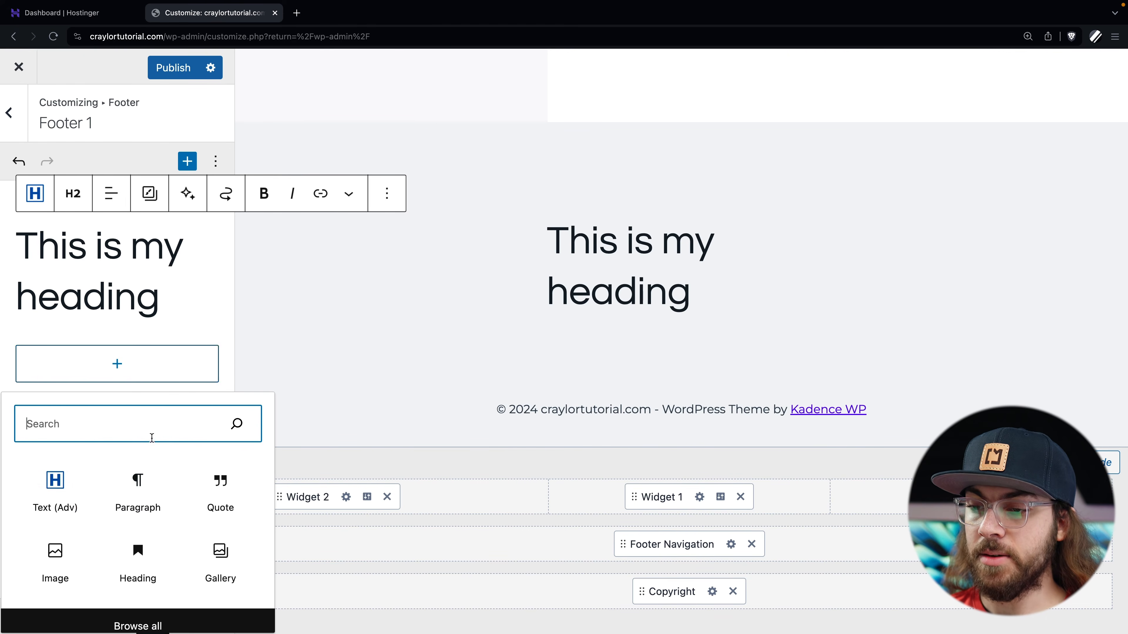
click(55, 555)
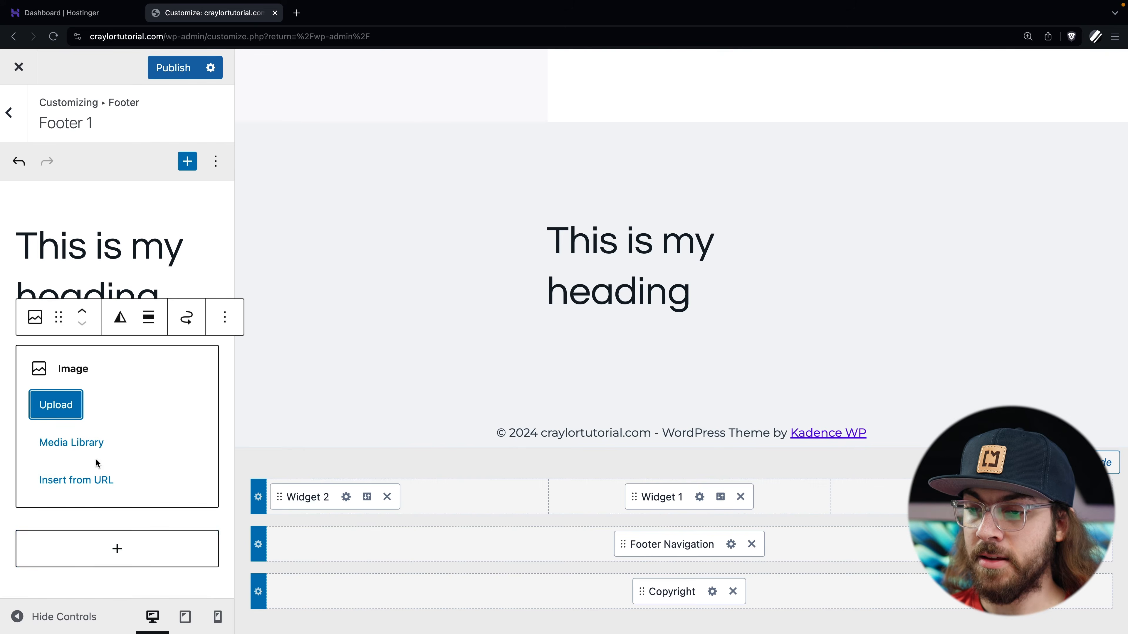
click(67, 411)
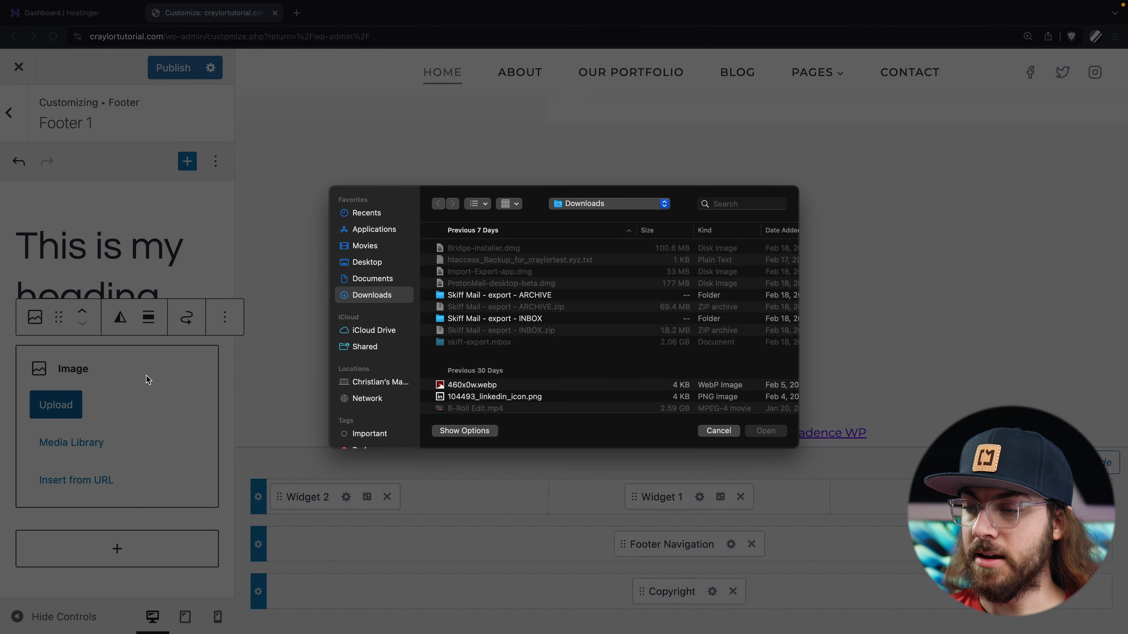
click(717, 433)
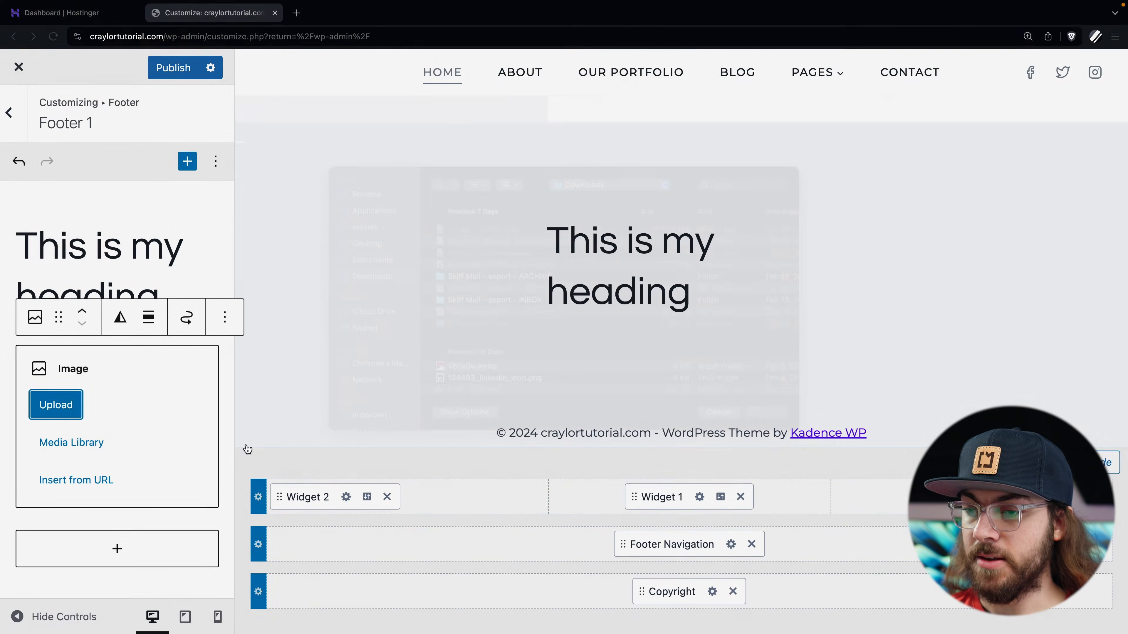
- Fill the Image block with logo-13.png from the media library and move it above the heading
click(89, 443)
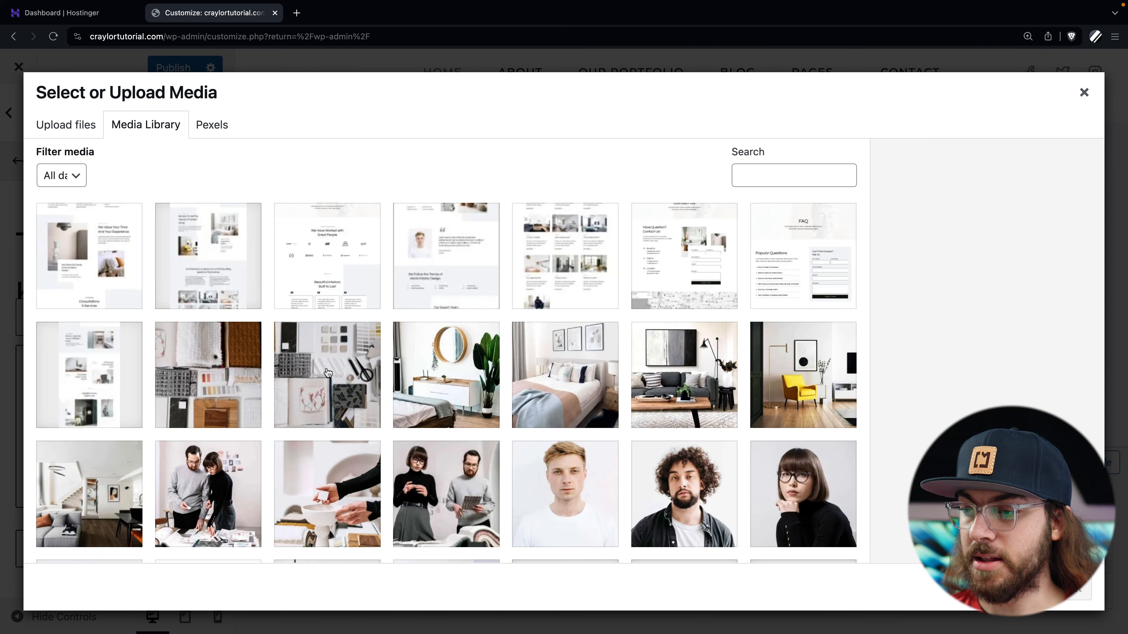
scroll(328, 373, down, 10)
click(570, 218)
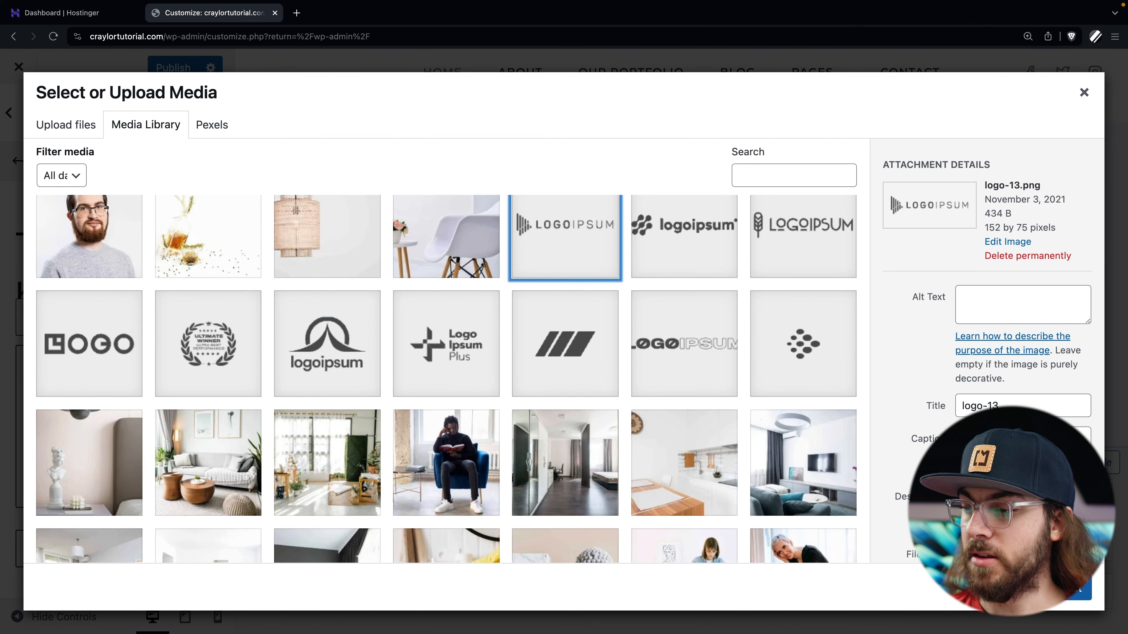
click(1075, 603)
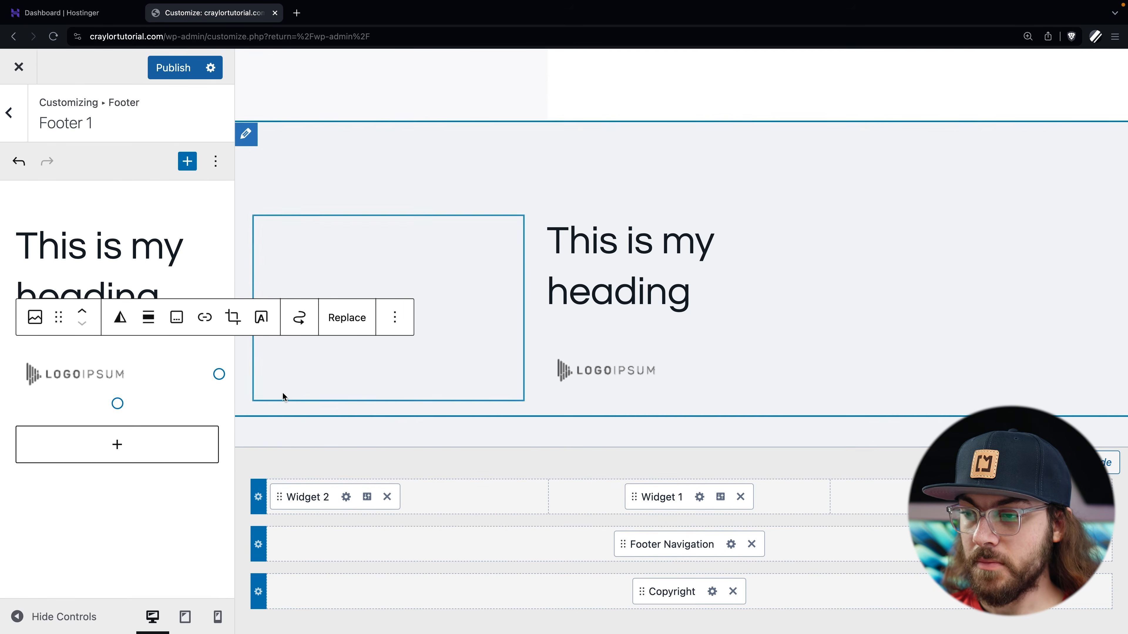
drag(56, 319, 90, 226)
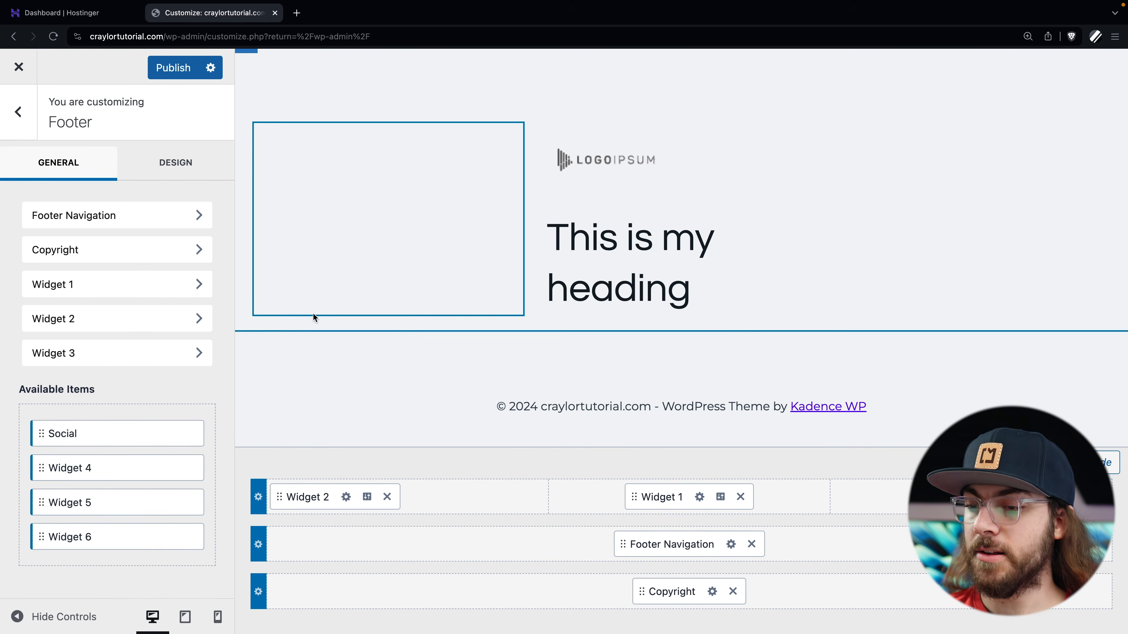
- Try a wider first column and then five columns for the footer's top row, and return it to three equal columns
click(258, 498)
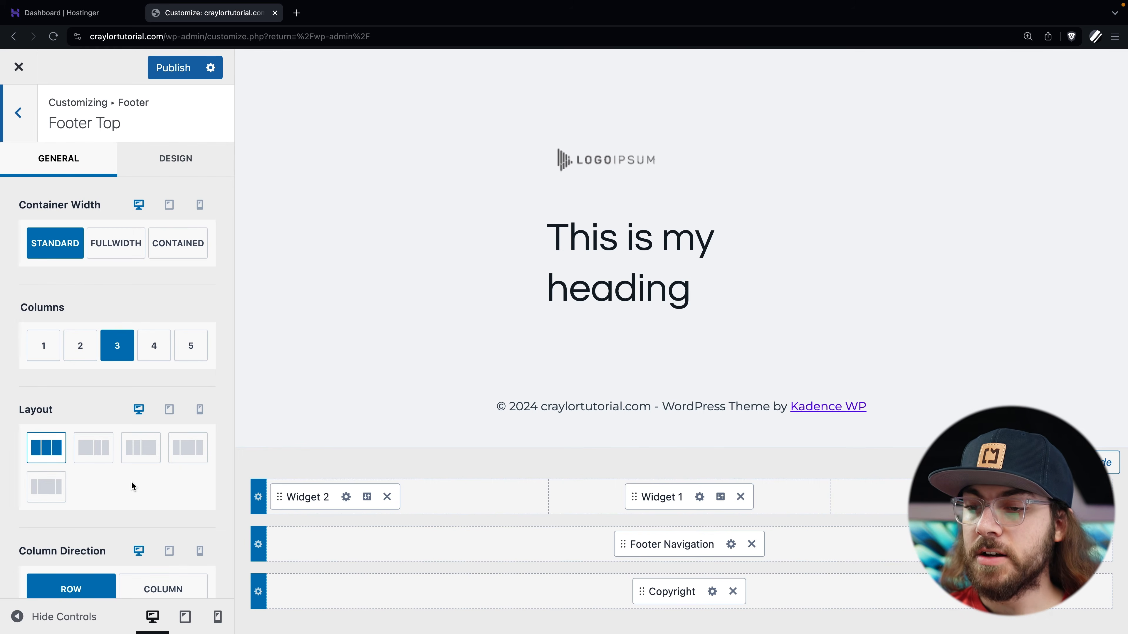
click(94, 458)
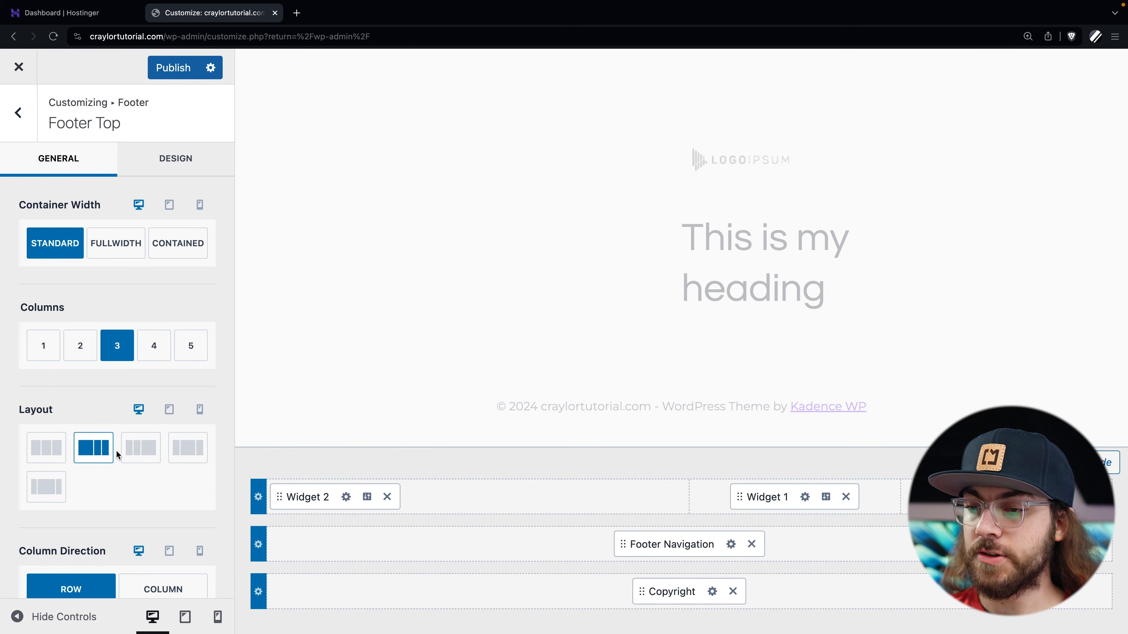
click(190, 354)
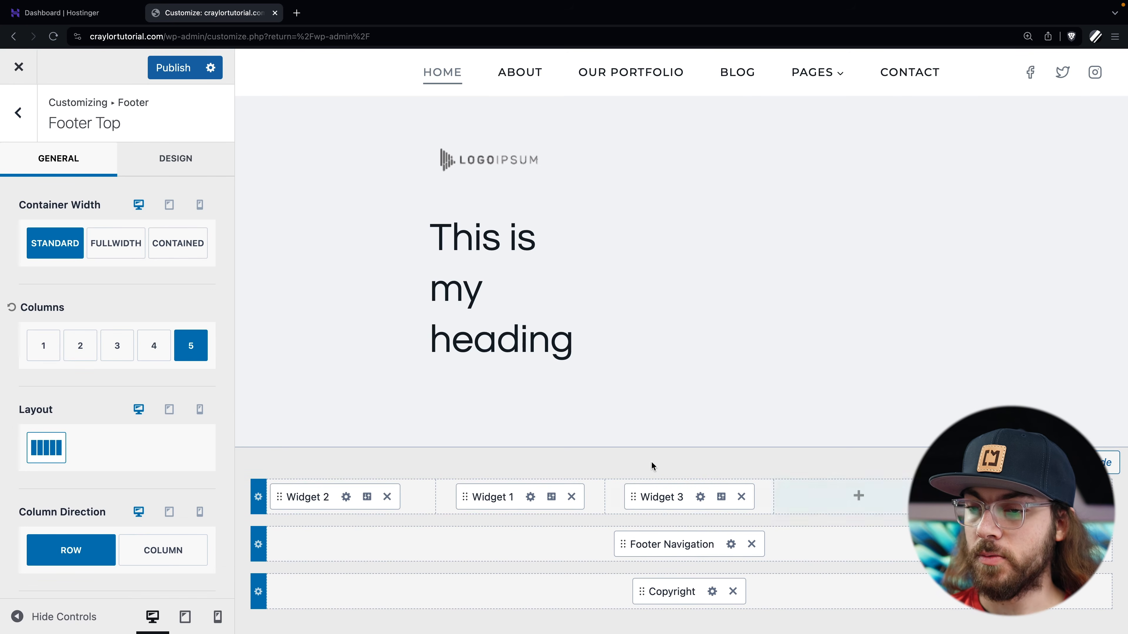
click(117, 346)
scroll(108, 425, down, 4)
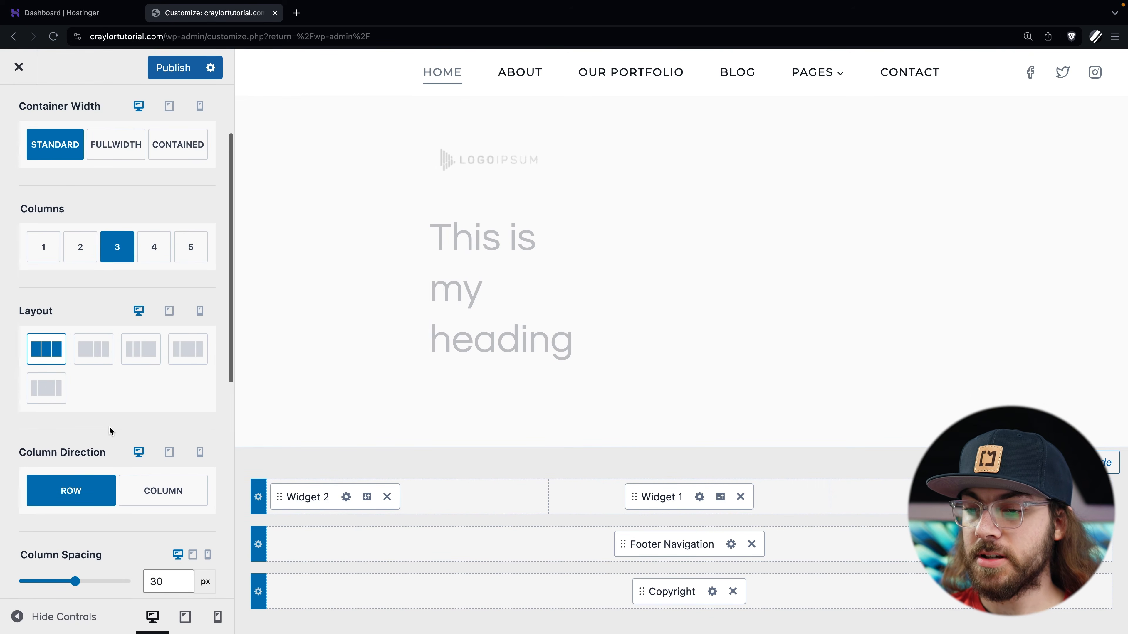
scroll(108, 426, down, 3)
scroll(109, 425, up, 7)
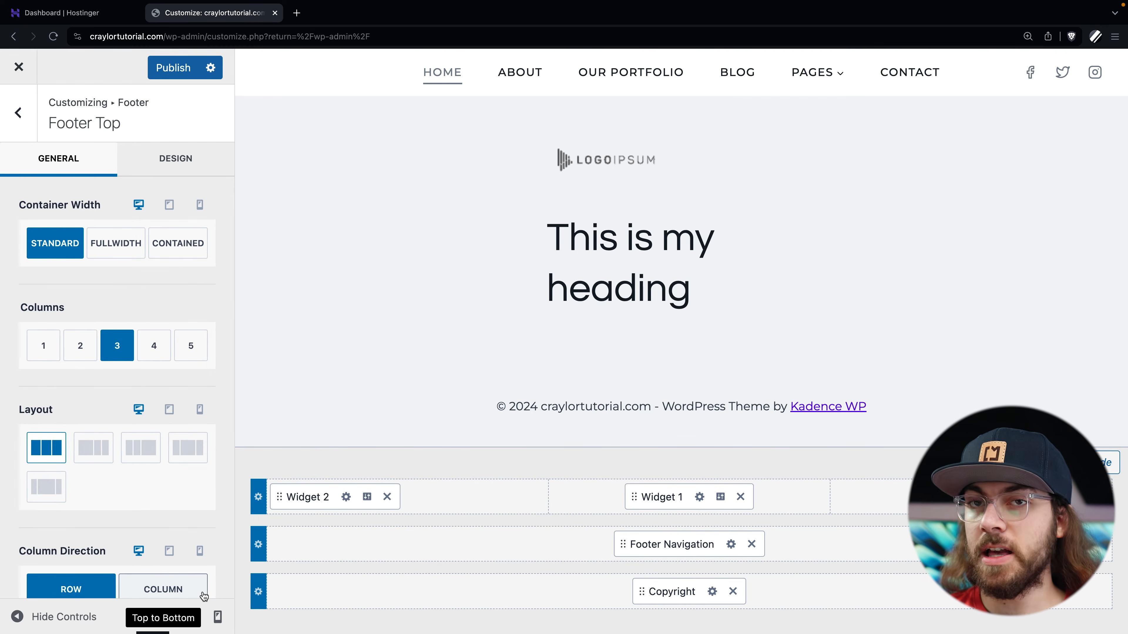
- Preview the site at mobile size and examine how the page and its footer stack
click(221, 628)
scroll(653, 280, down, 8)
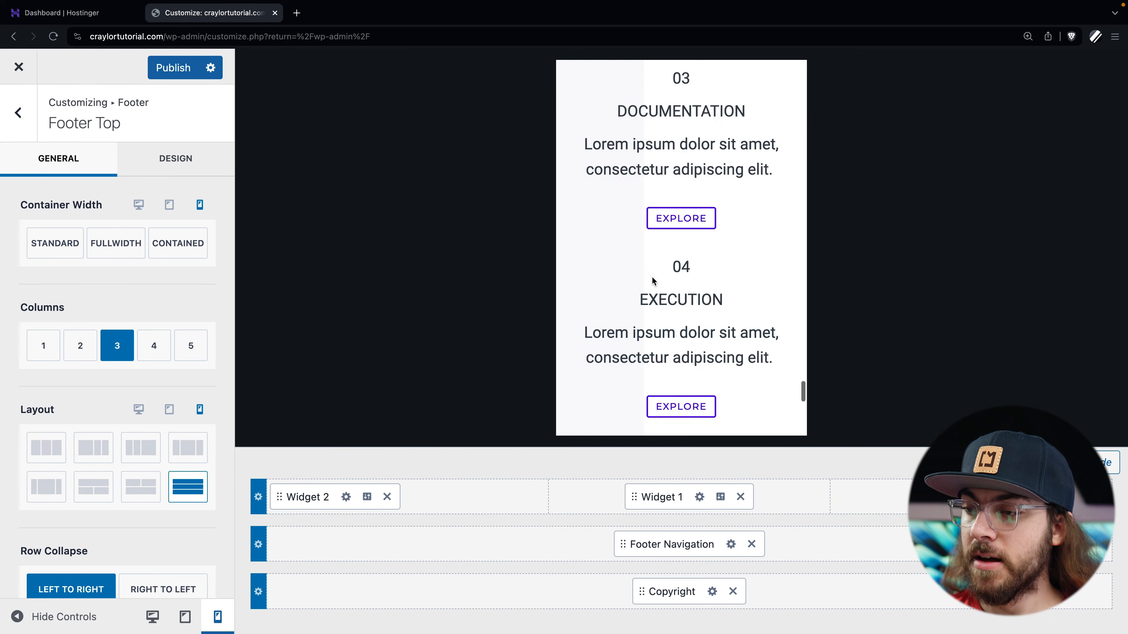
scroll(652, 281, down, 5)
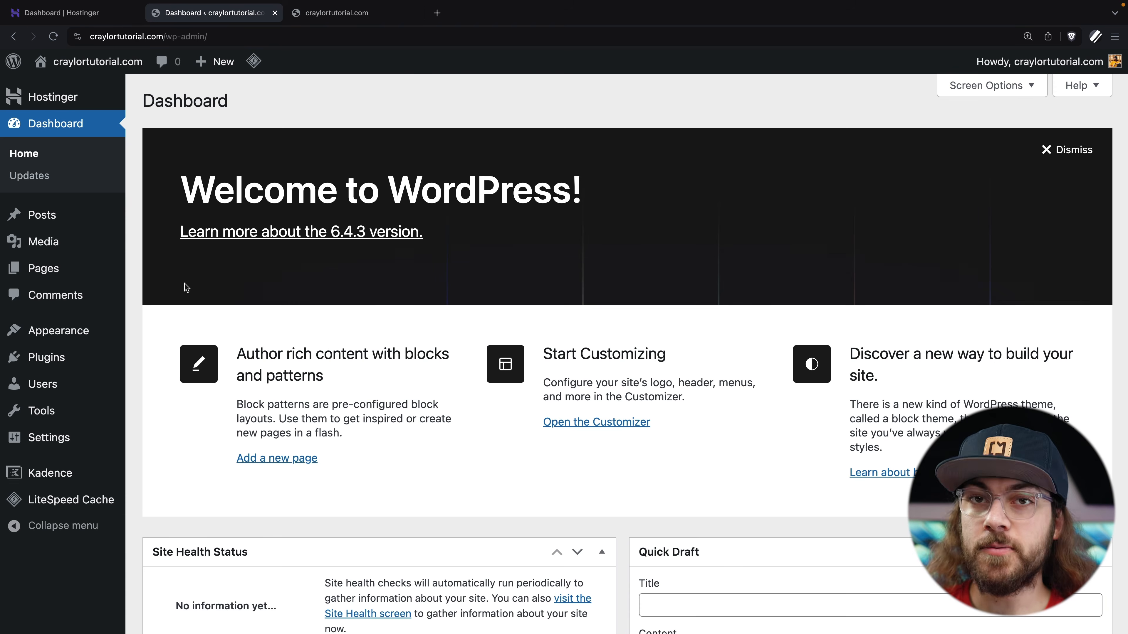
- Open the Home page from the site's page list for editing
click(141, 270)
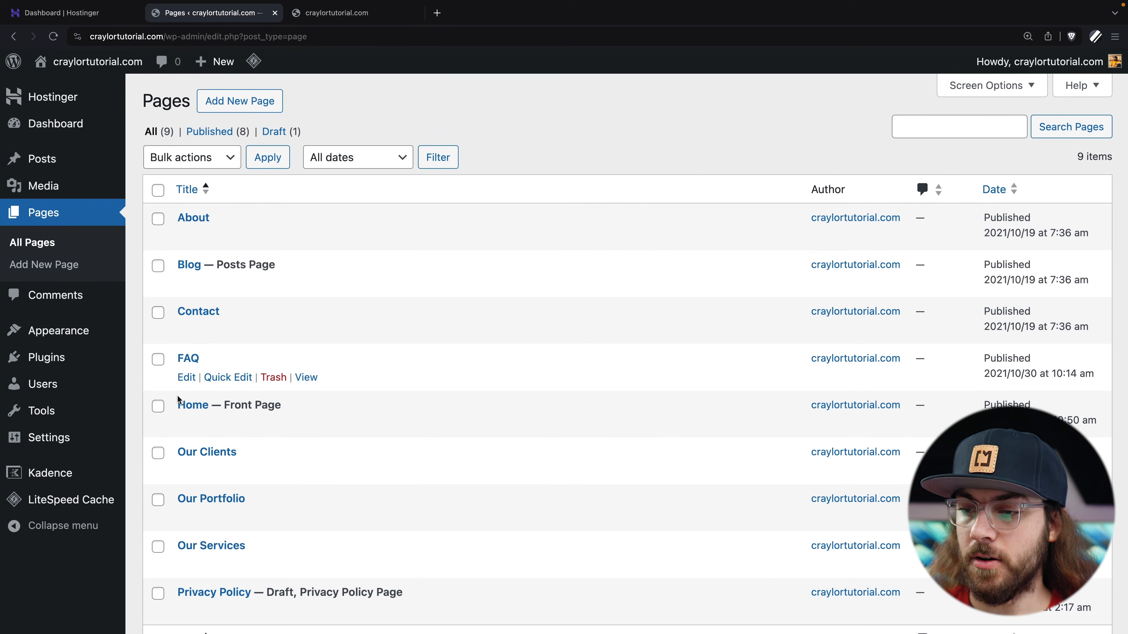
click(187, 427)
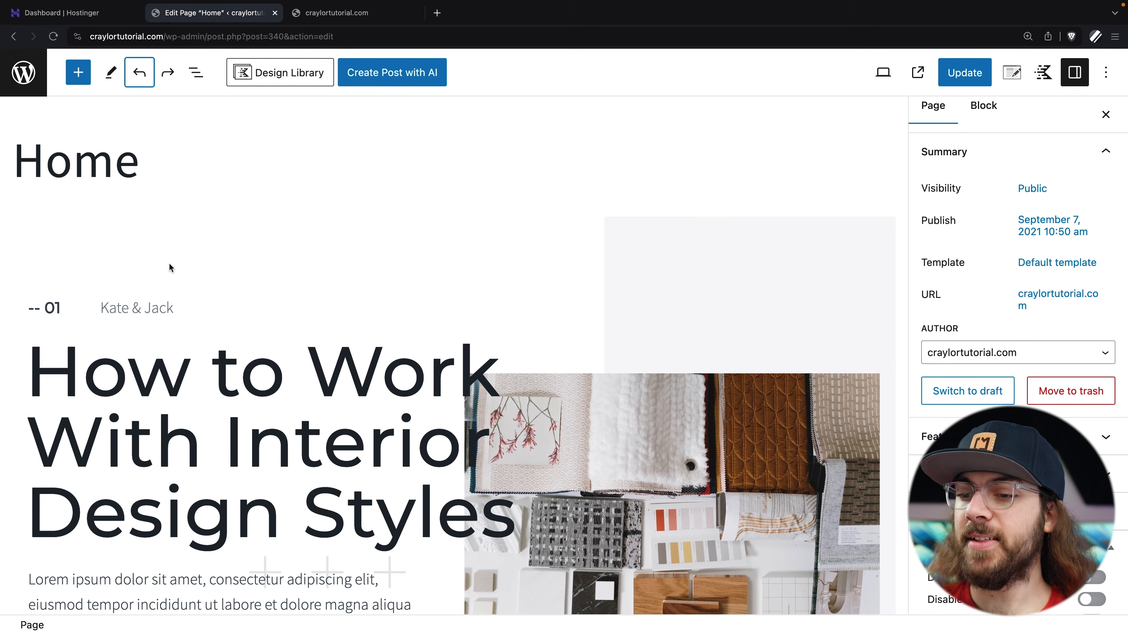
- Try replacing "How to Work With" in the Home page's main heading with "tjeoreoir", and undo the edit
click(70, 378)
drag(27, 378, 206, 436)
text(tjeoreoir)
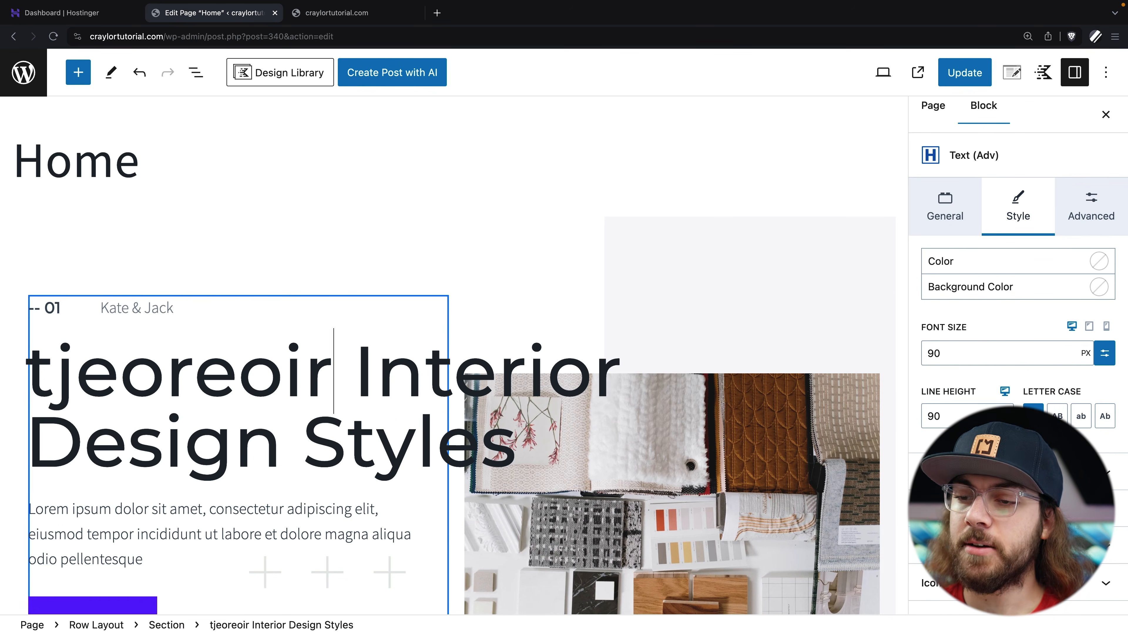
key(super+z)
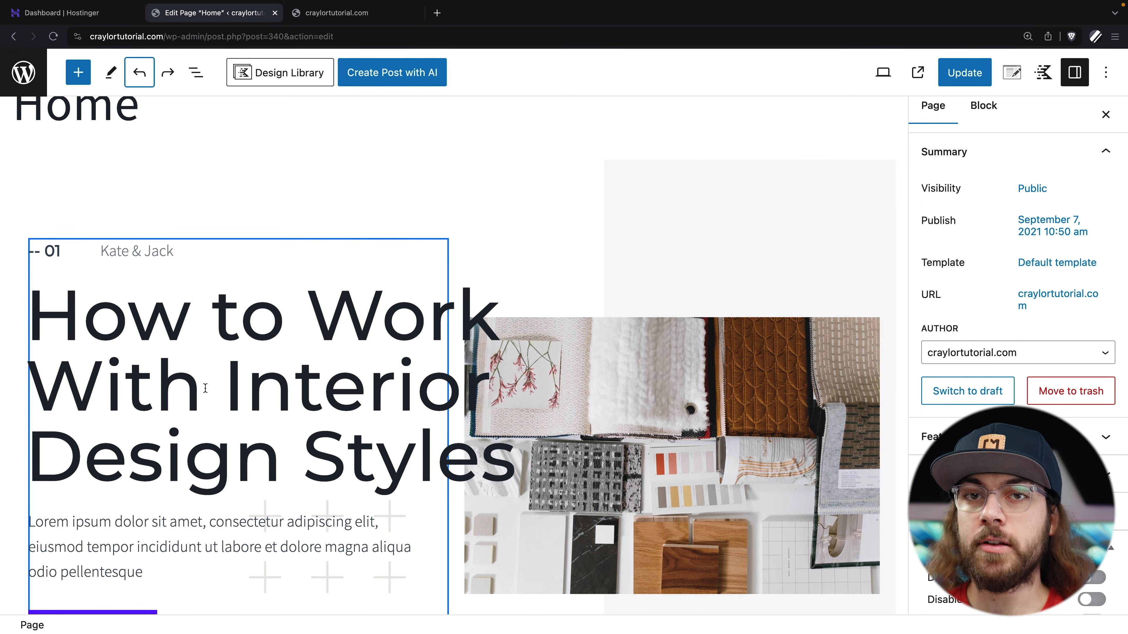
- Try moving the main heading above the image and the lorem ipsum paragraph below it, in the first row's image column
click(213, 378)
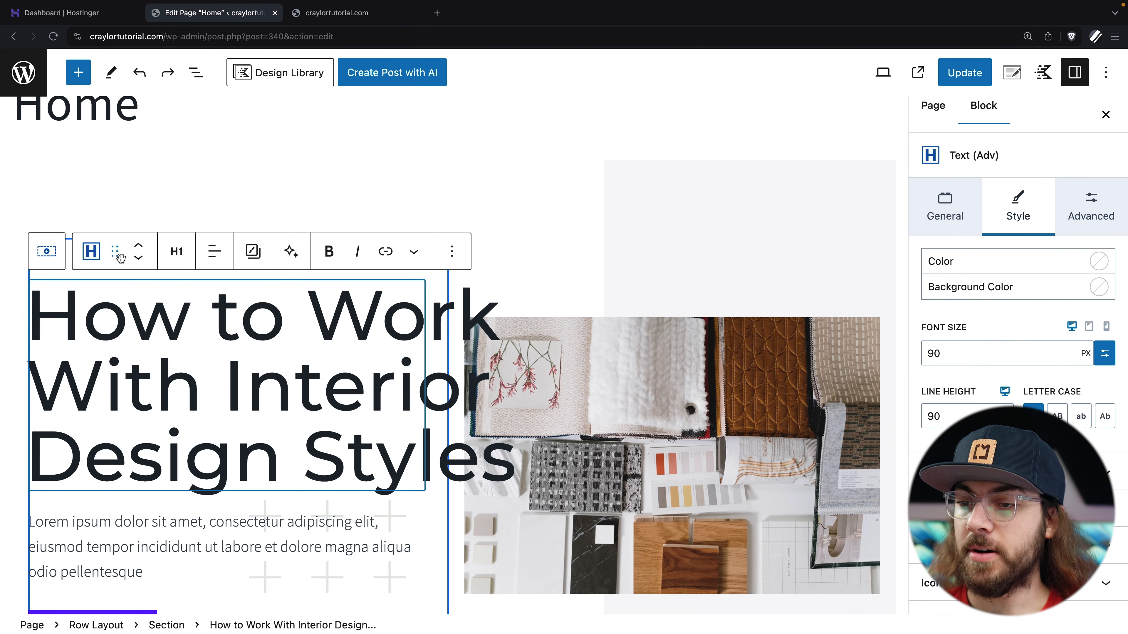
drag(116, 251, 565, 261)
scroll(444, 267, down, 4)
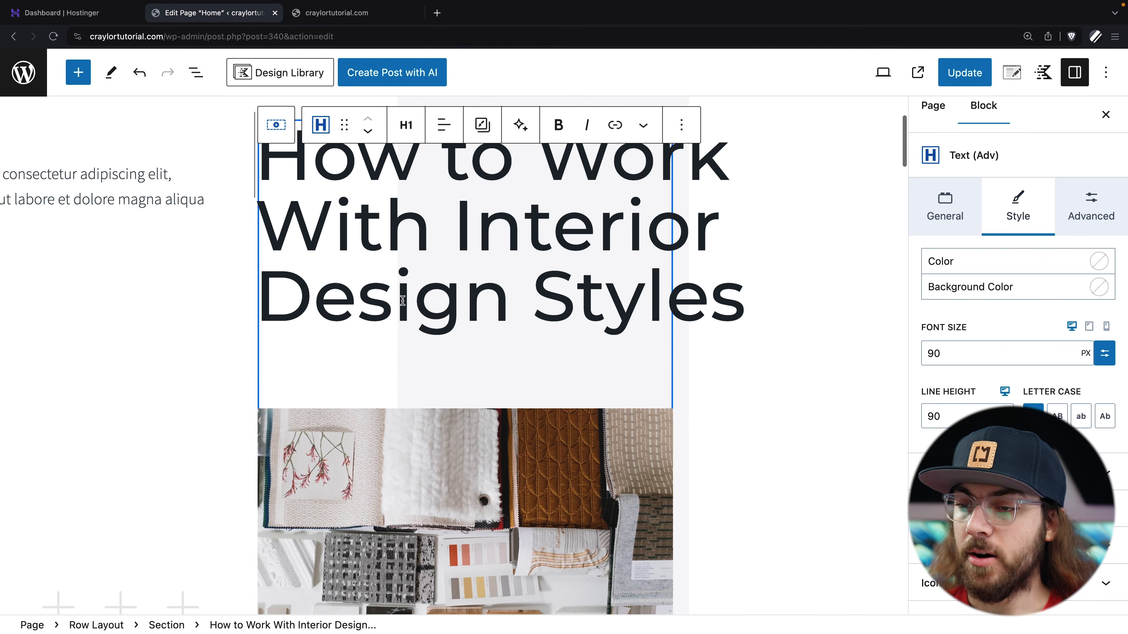
click(106, 168)
drag(88, 139, 441, 191)
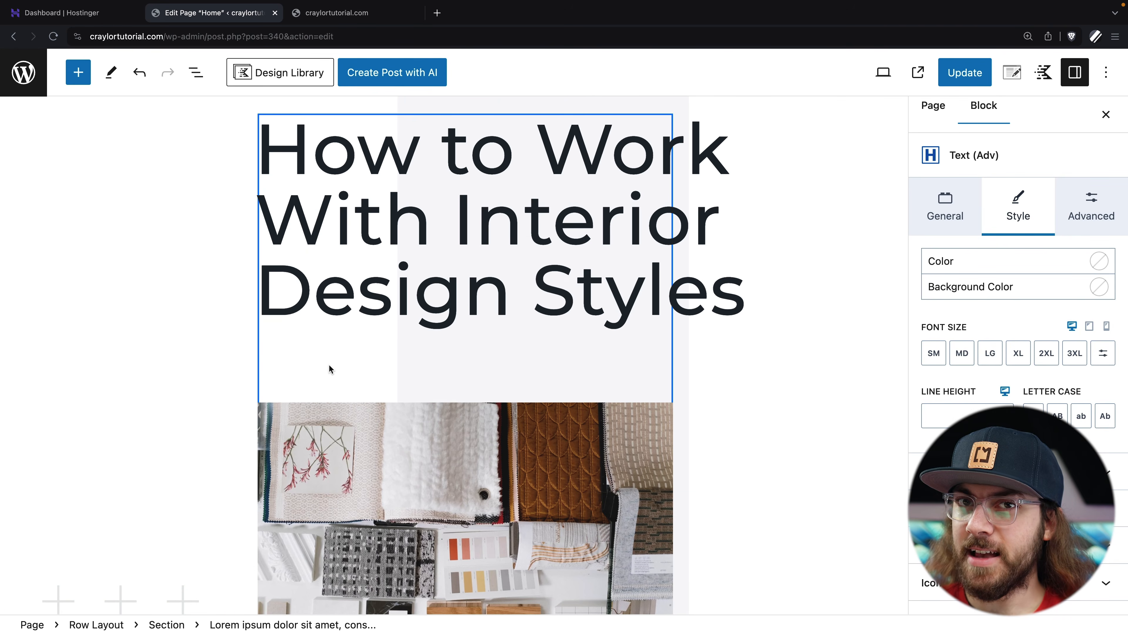
- Check the rearranged first row and undo the moves of the heading and the paragraph
scroll(329, 364, down, 8)
scroll(329, 365, down, 1)
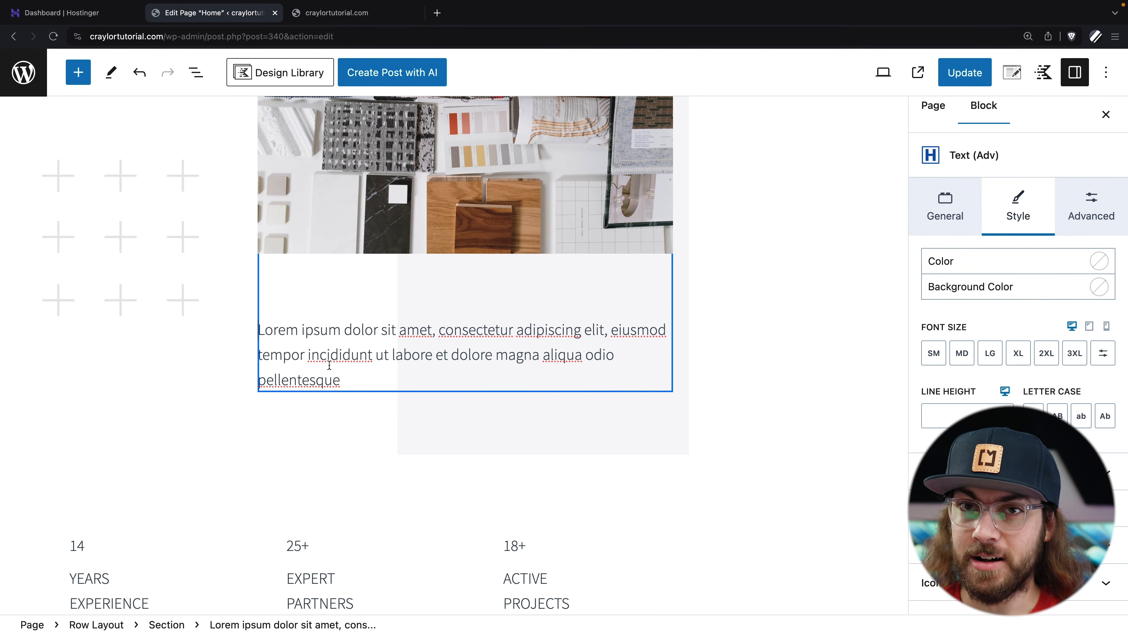
scroll(329, 365, up, 10)
scroll(329, 365, up, 3)
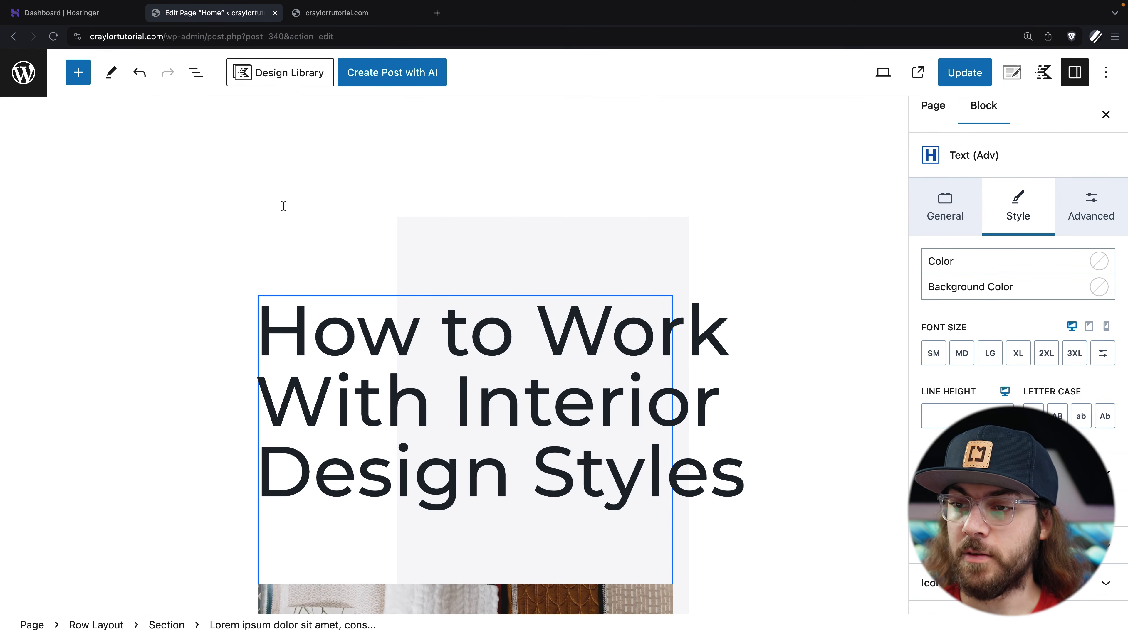
click(139, 73)
click(139, 72)
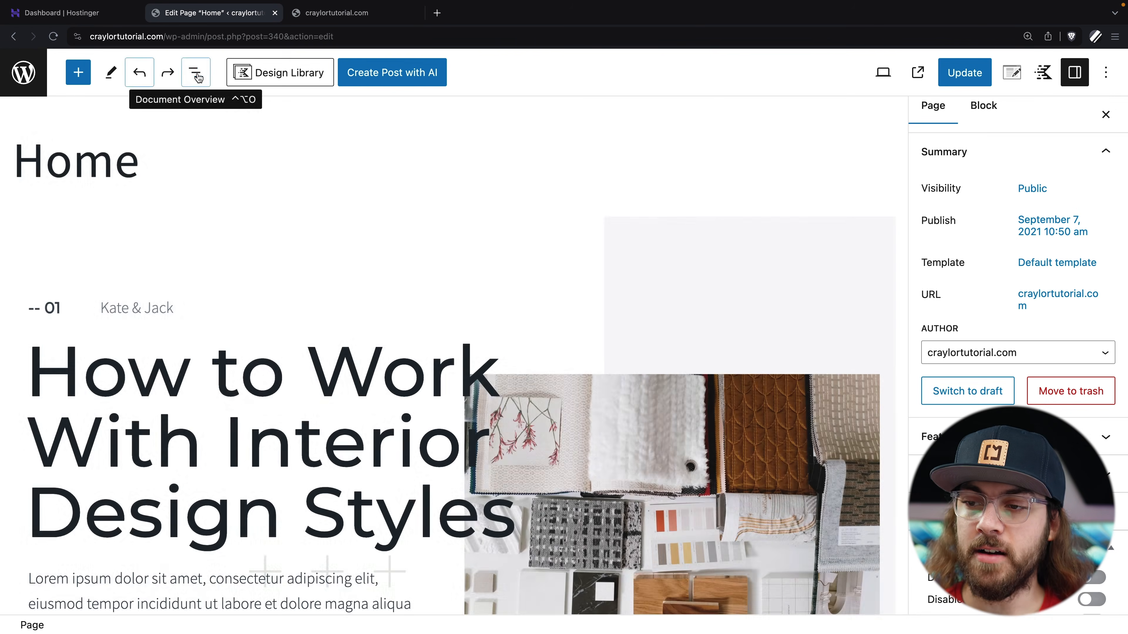
- Show the page's block list and expand the first Row Layout with its sections and nested row to examine the structure
click(196, 73)
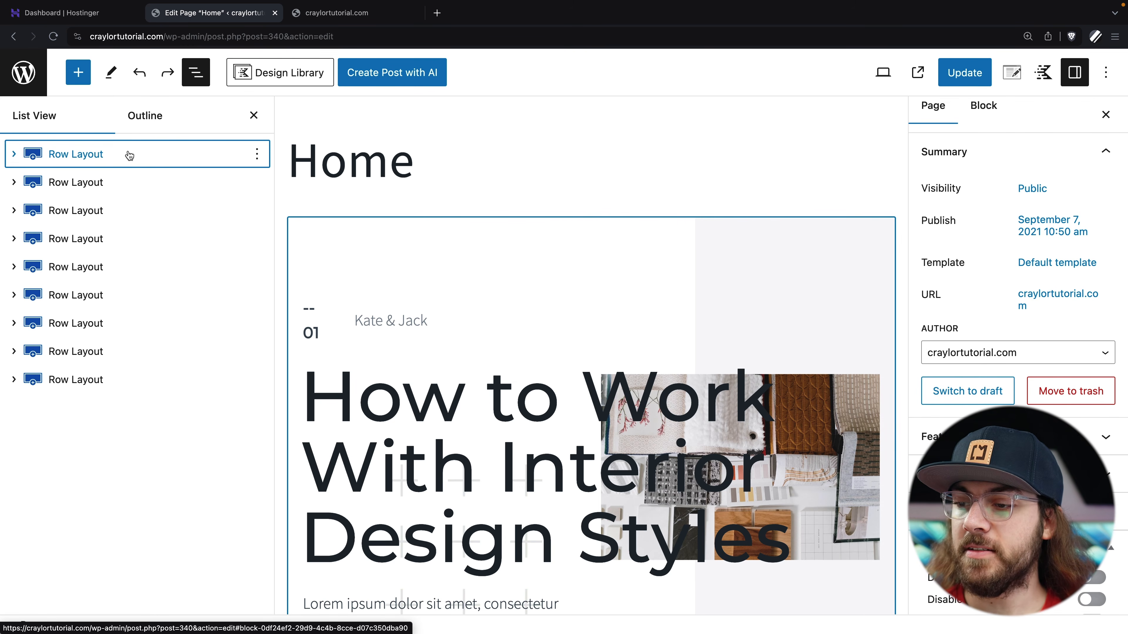
click(103, 159)
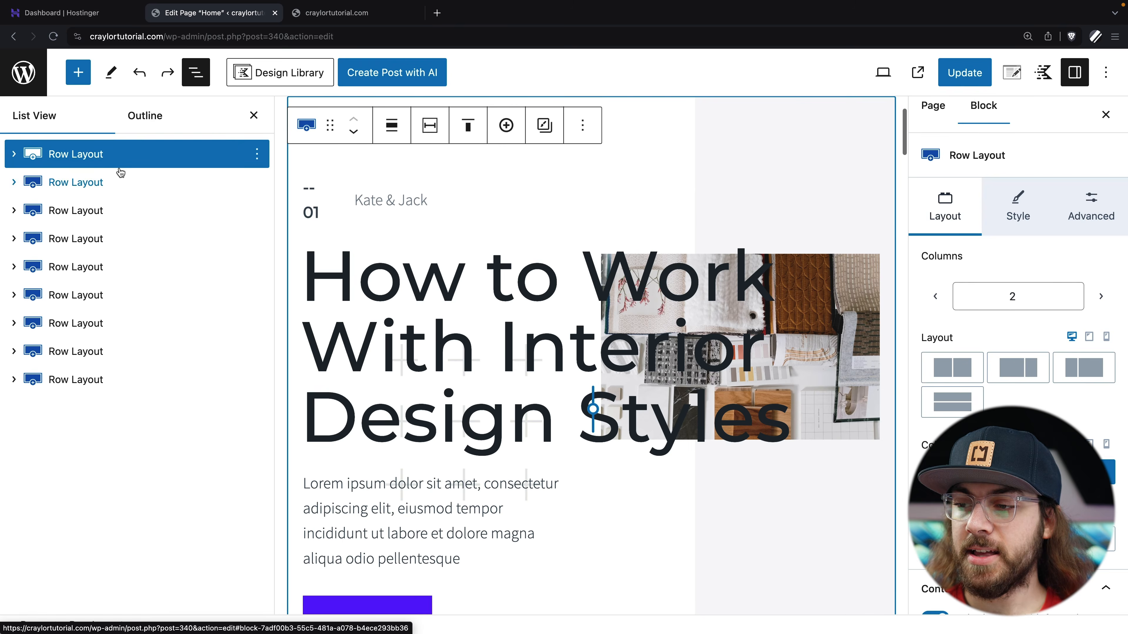
click(14, 154)
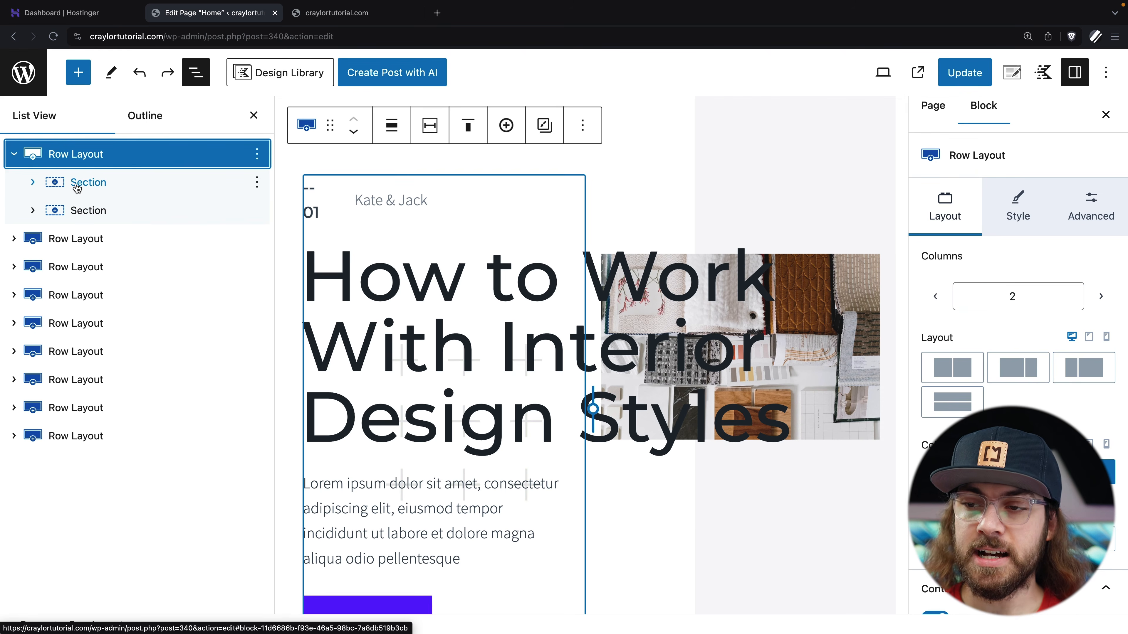
click(33, 182)
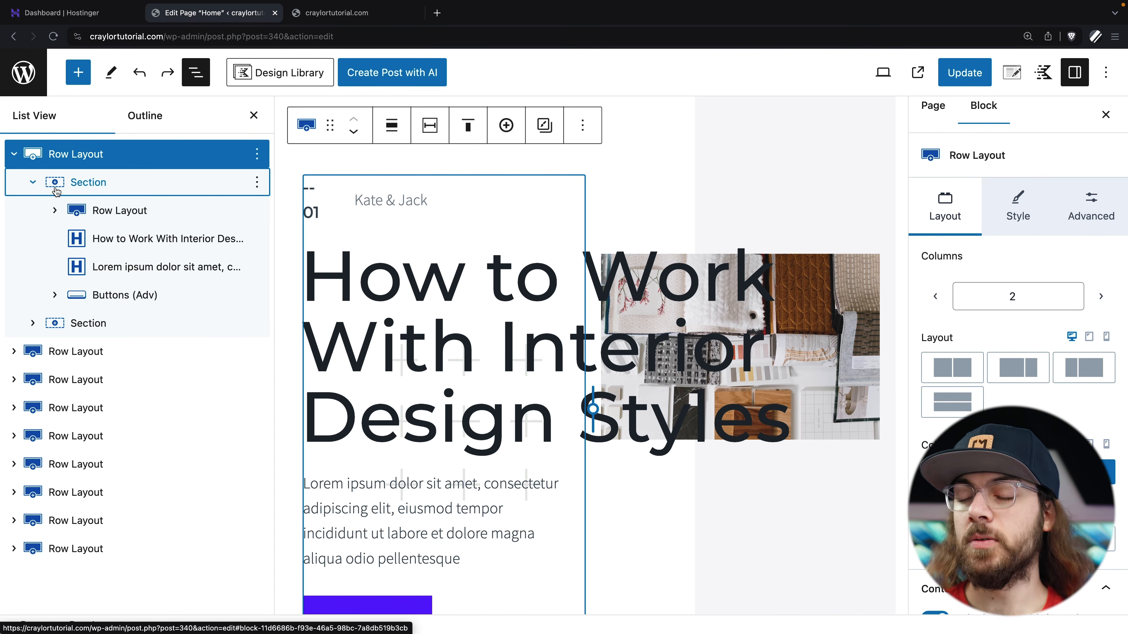
click(55, 211)
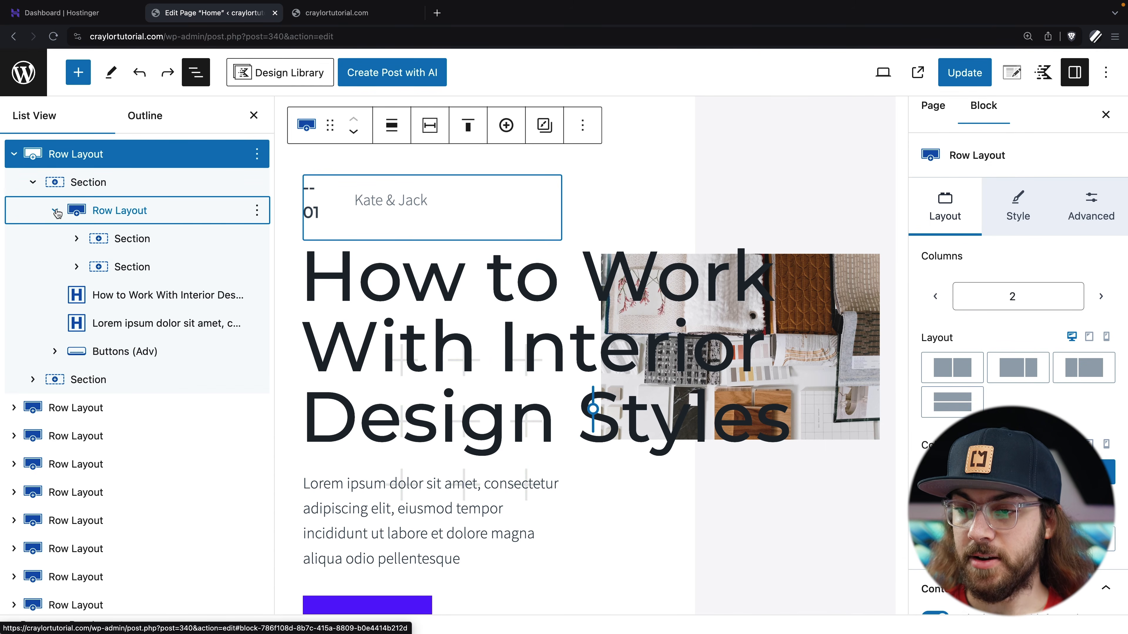
click(77, 240)
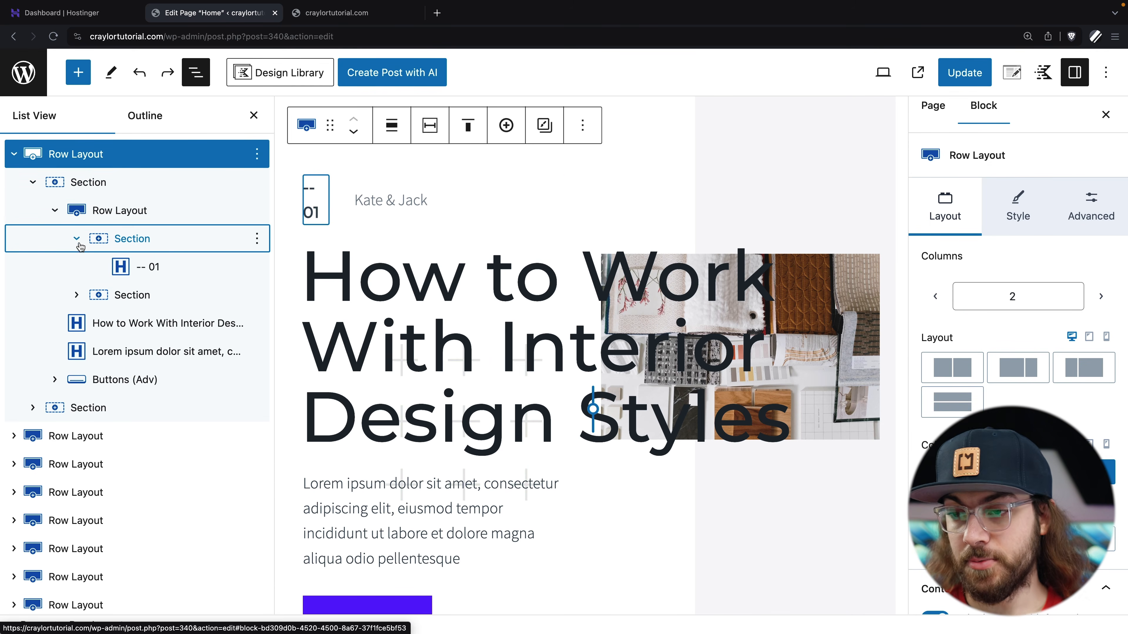
click(77, 295)
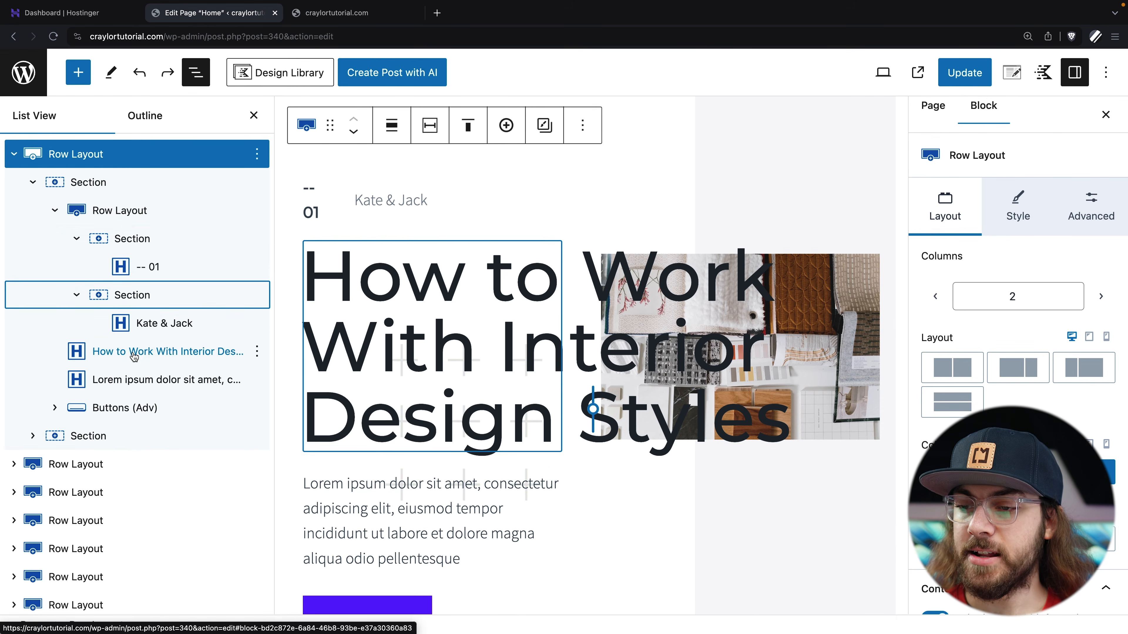
click(33, 436)
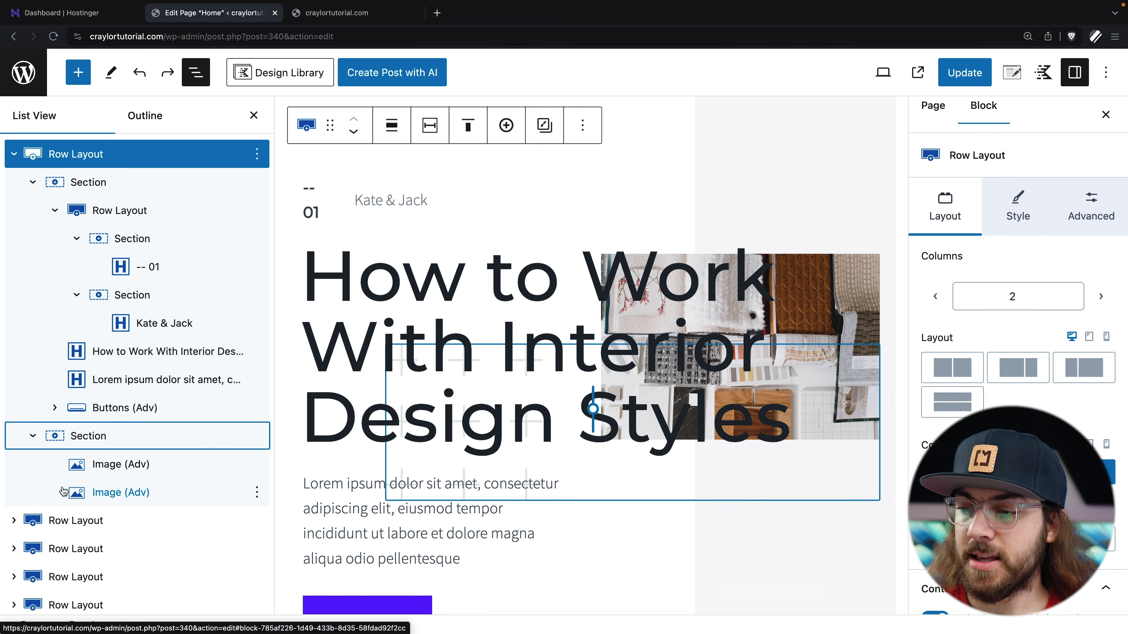
- Try placing the lorem ipsum paragraph above the main heading in the block list, and move it back below
mouse_move(143, 312)
mouse_down()
mouse_move(143, 341)
mouse_move(140, 305)
mouse_up()
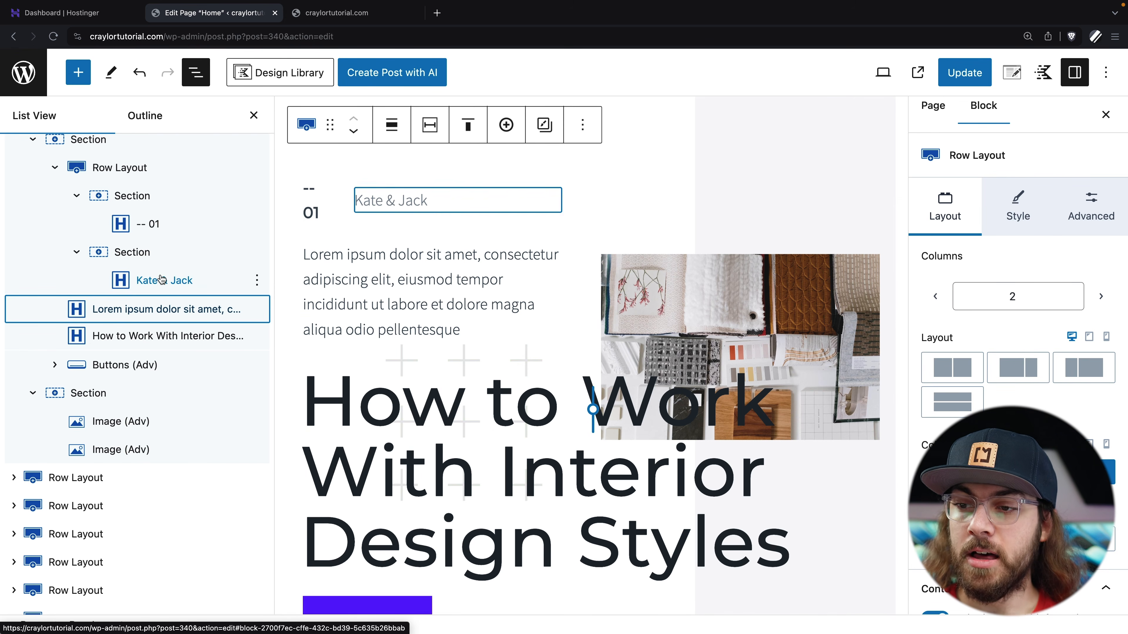
scroll(202, 276, up, 1)
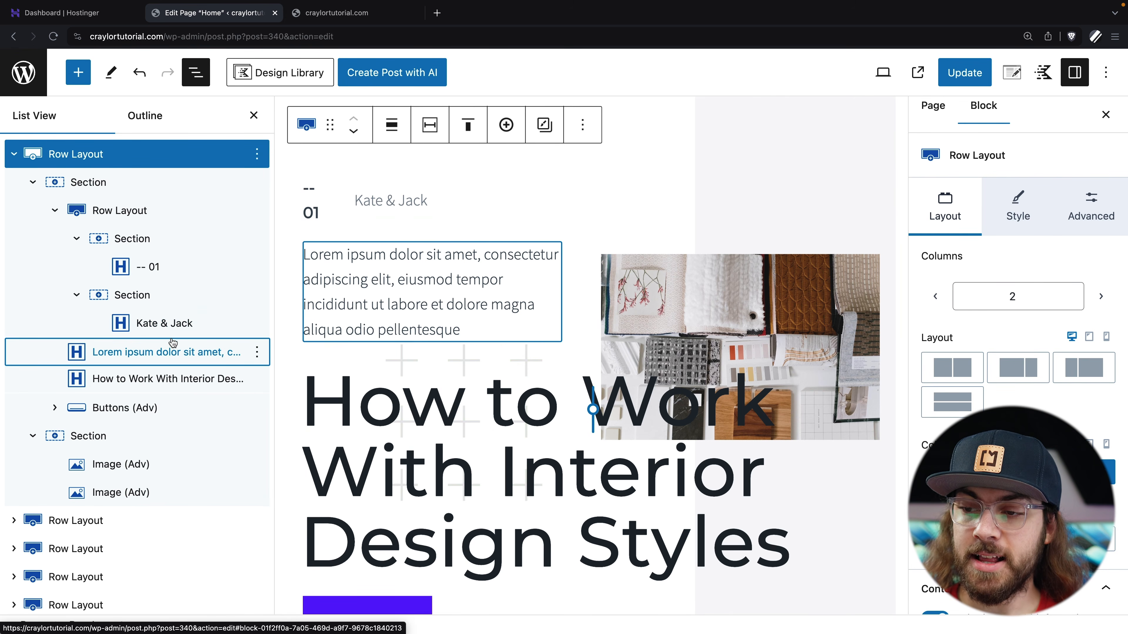
drag(175, 355, 174, 381)
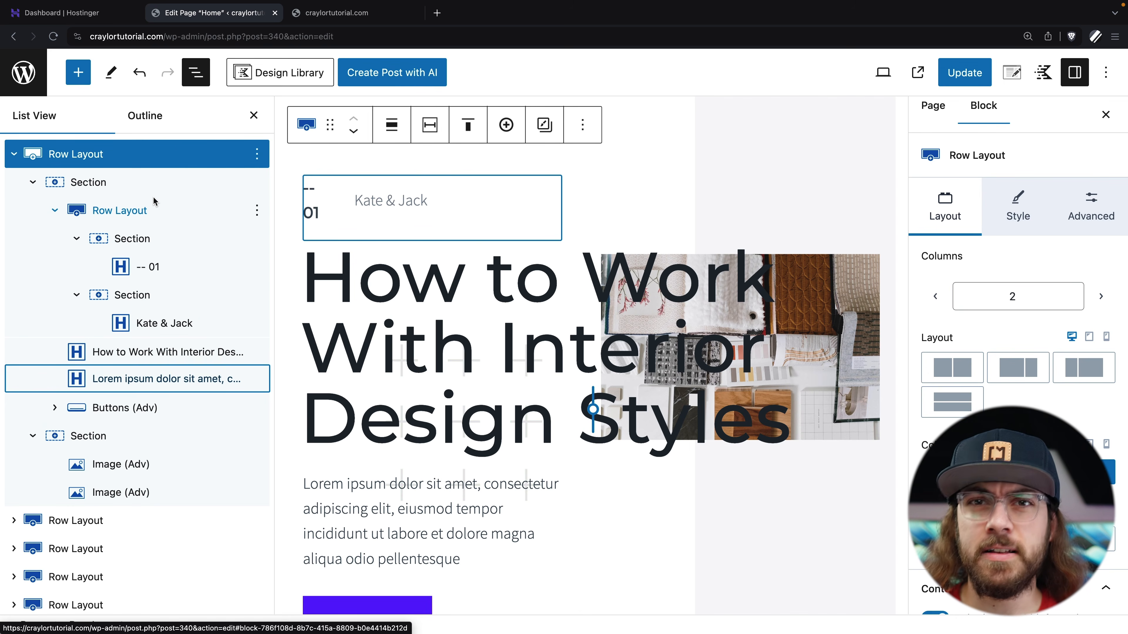
- Try H2 as the HTML tag of the "How to Work With Interior Design Styles" heading, and set it back to H1
click(174, 381)
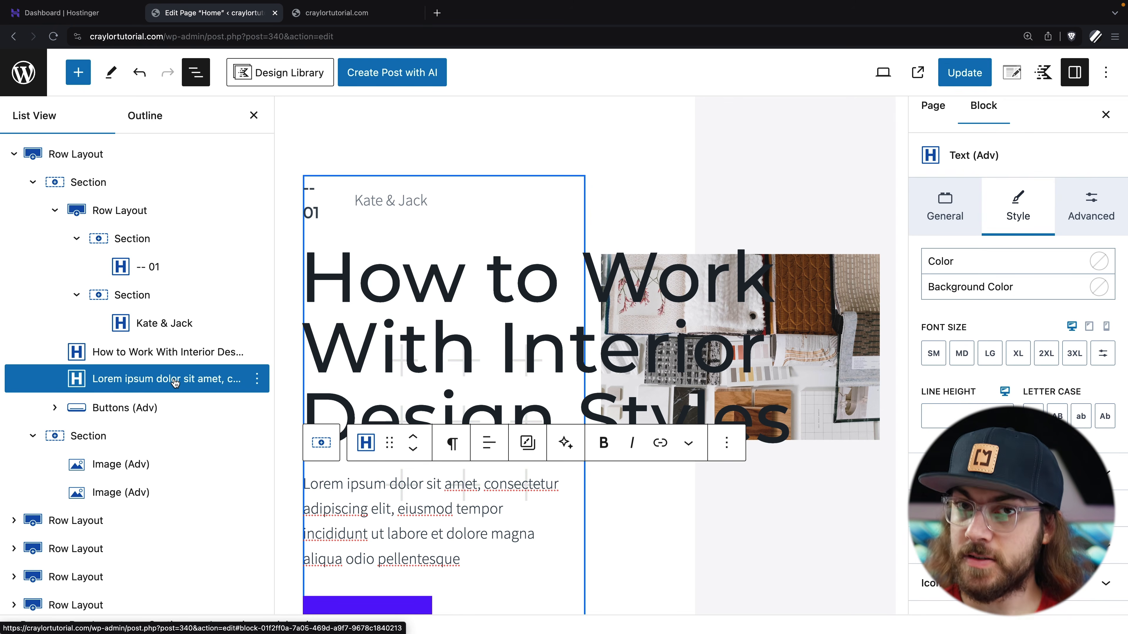
click(202, 356)
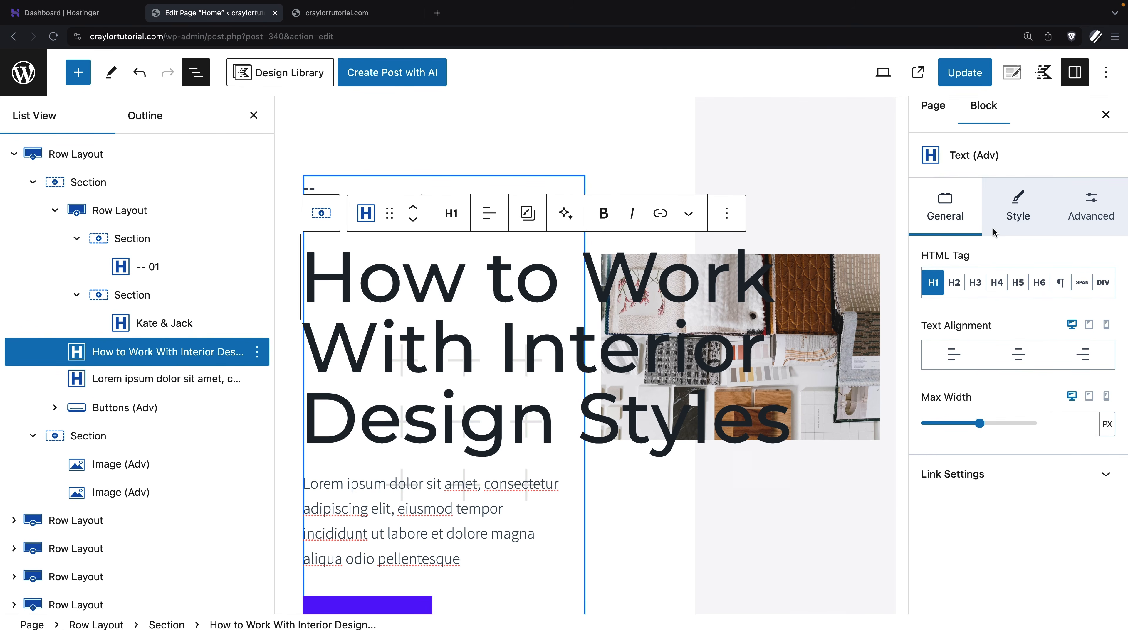
click(955, 283)
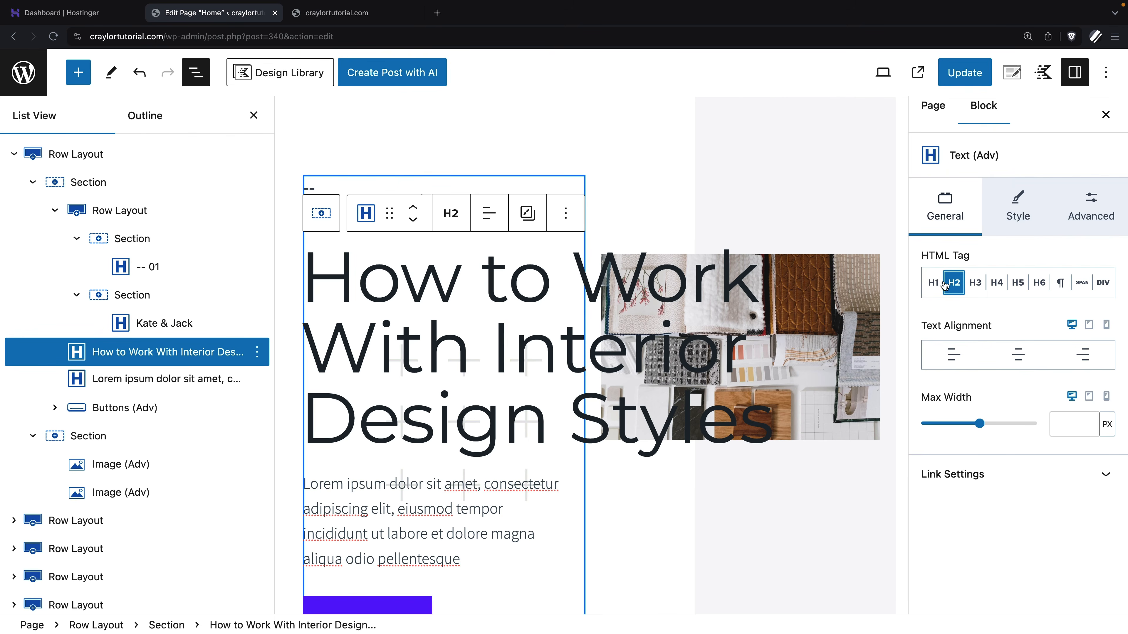
click(933, 283)
- Examine the main heading's font styling, padding and margin settings, and view the settings of the Buttons (Adv) block
click(1017, 217)
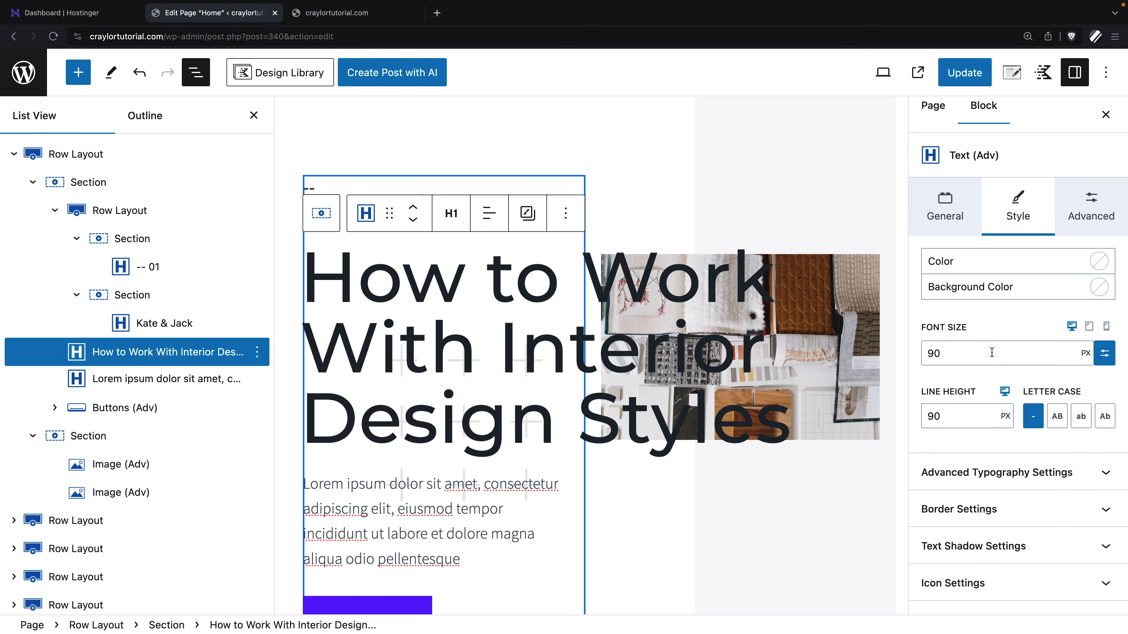
click(1089, 226)
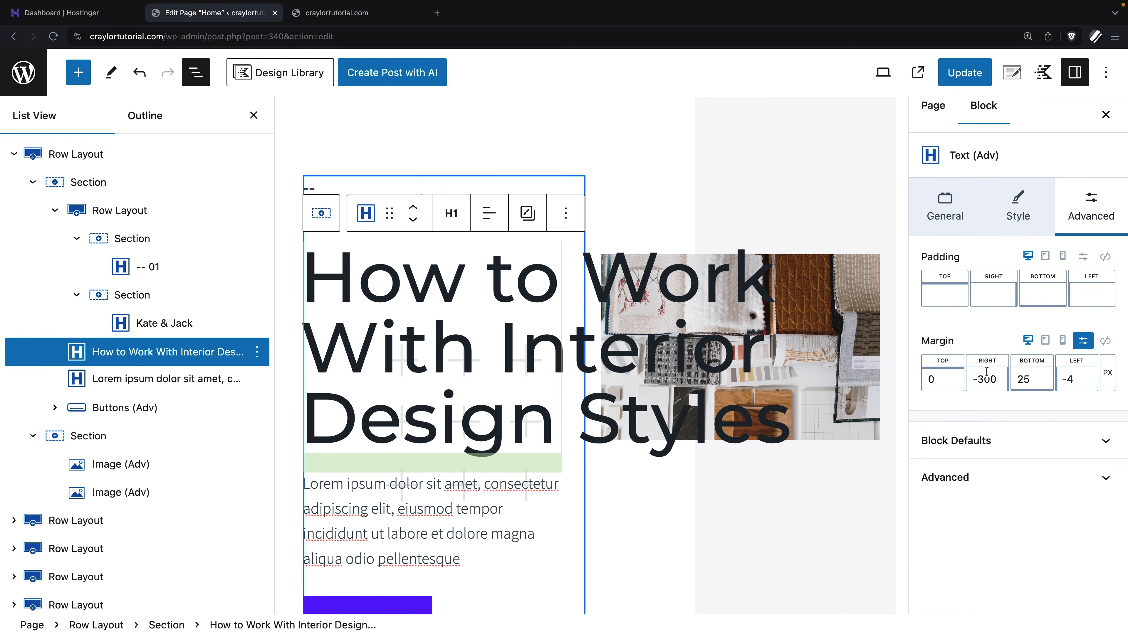
click(140, 361)
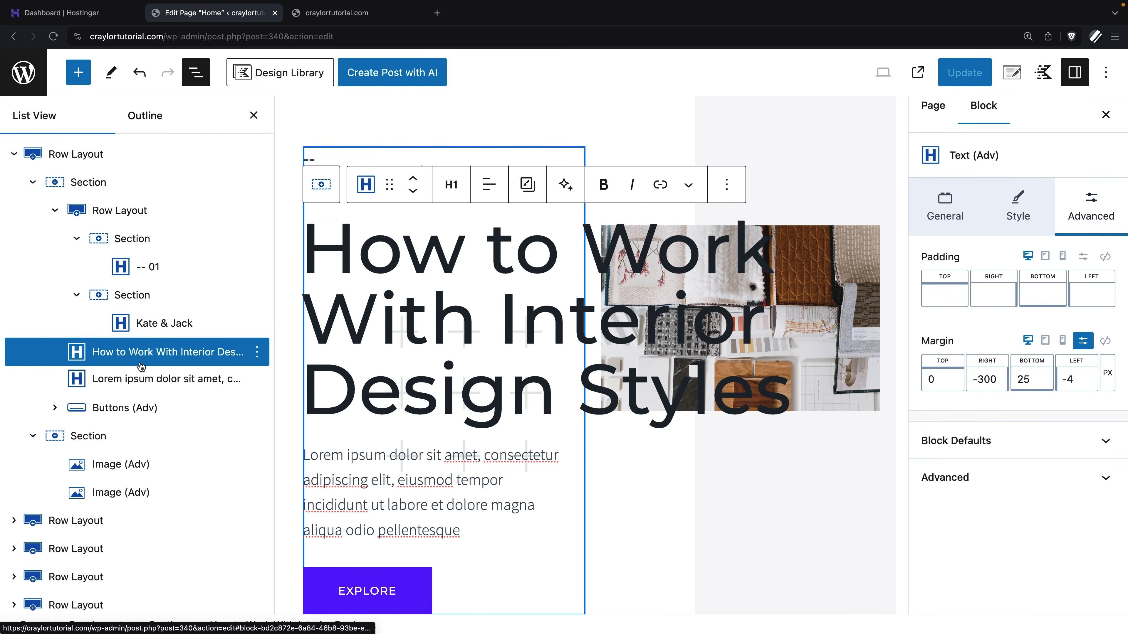
click(145, 419)
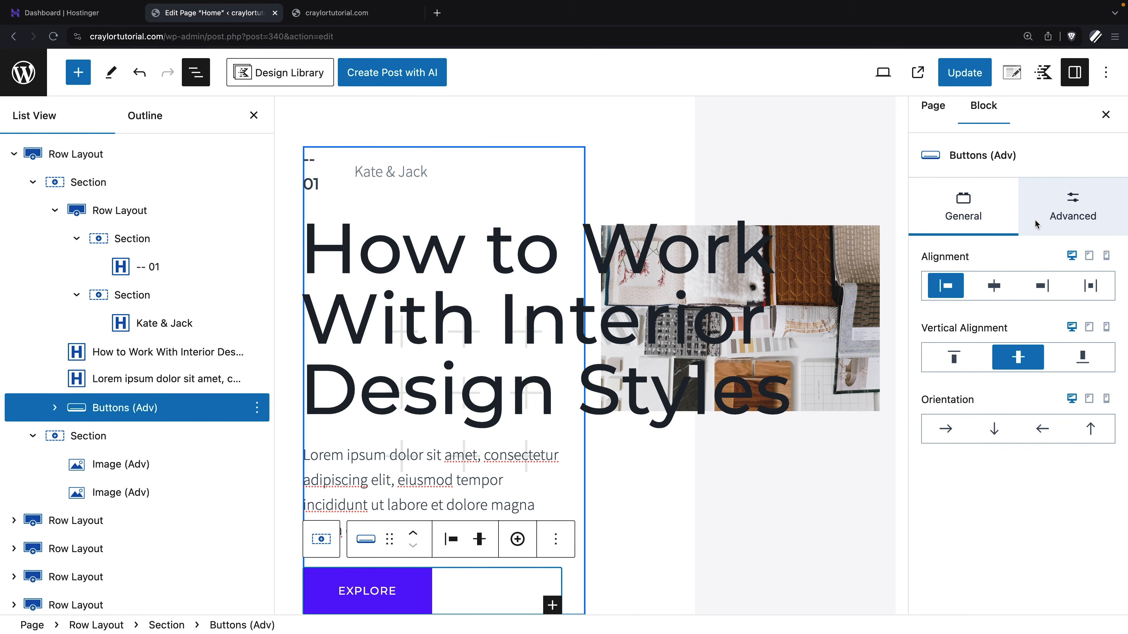
- Examine the advanced and general settings of the Buttons (Adv) block, and browse the blocks available for insertion
click(1045, 217)
click(982, 217)
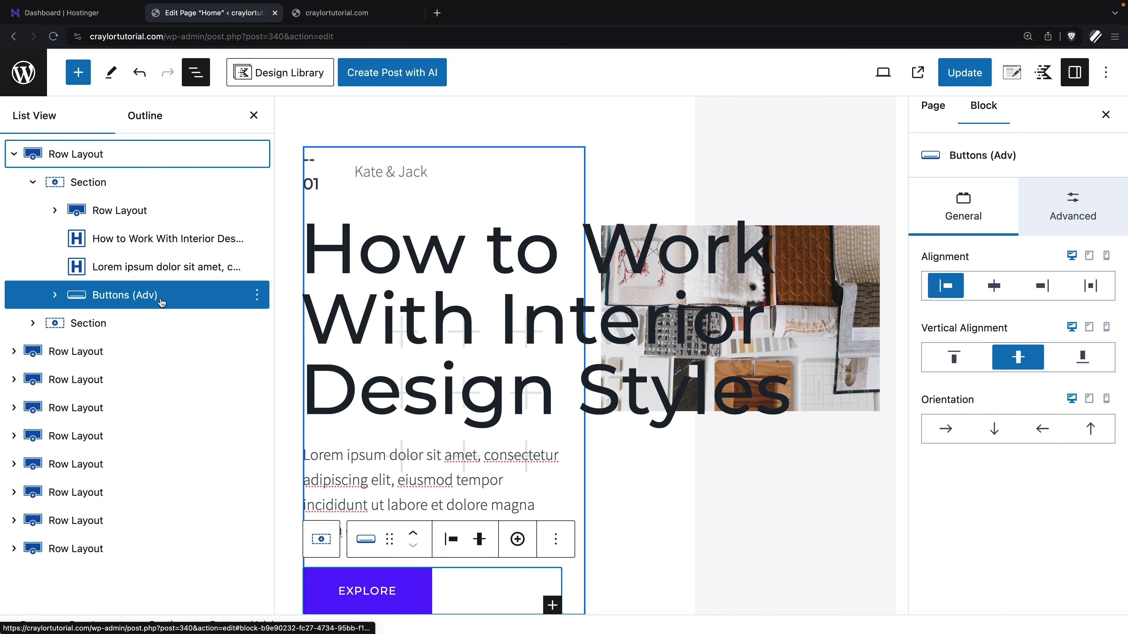
click(78, 73)
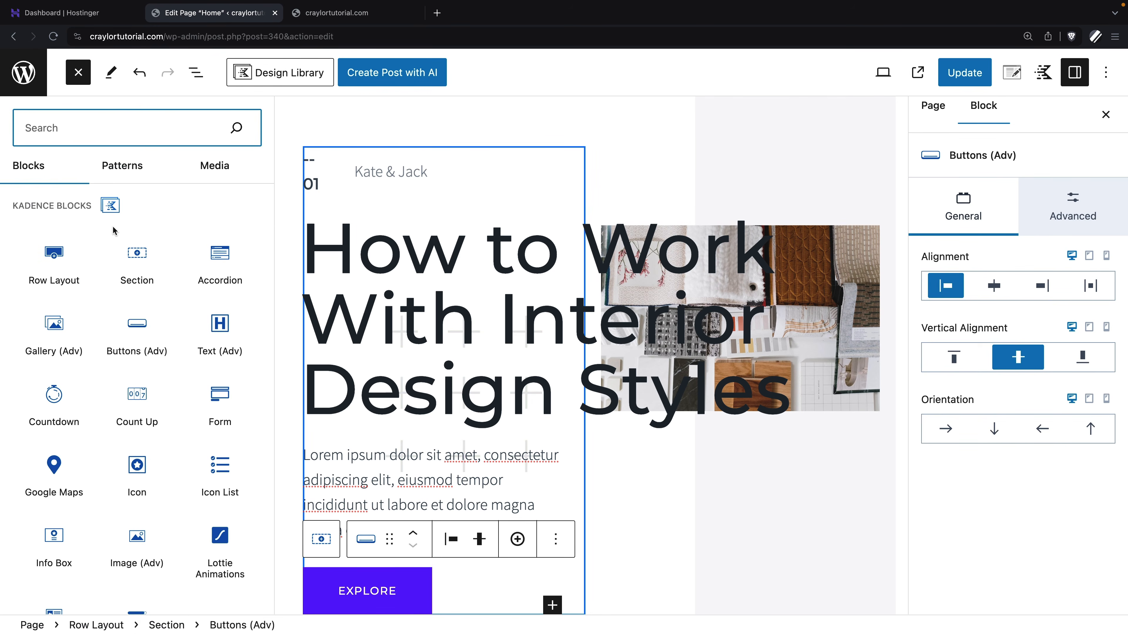
scroll(114, 230, down, 10)
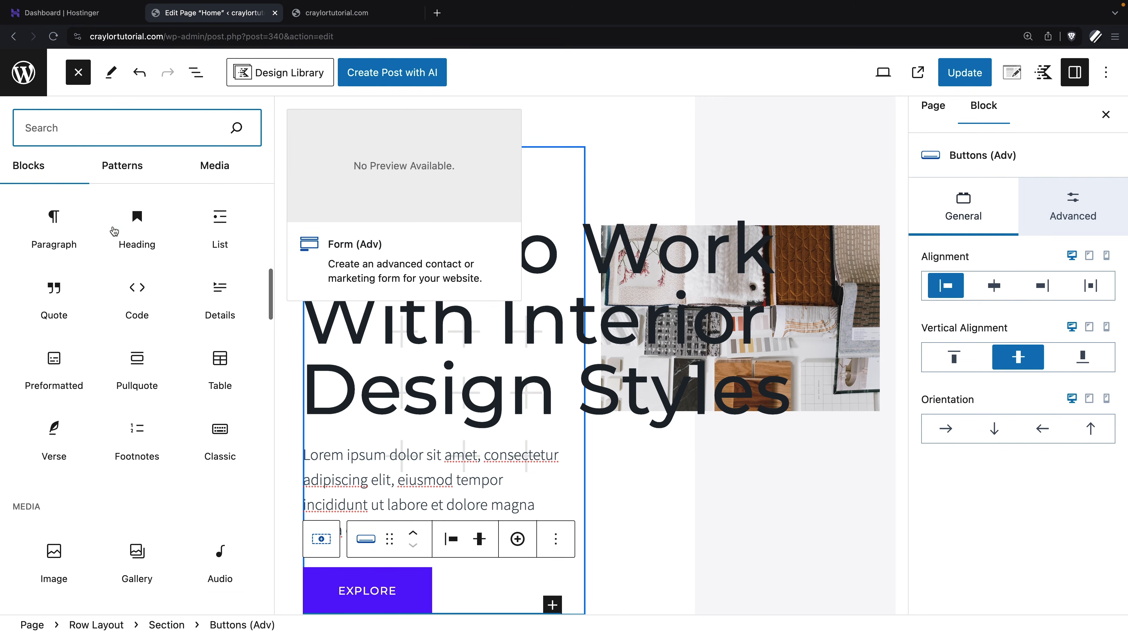
click(79, 72)
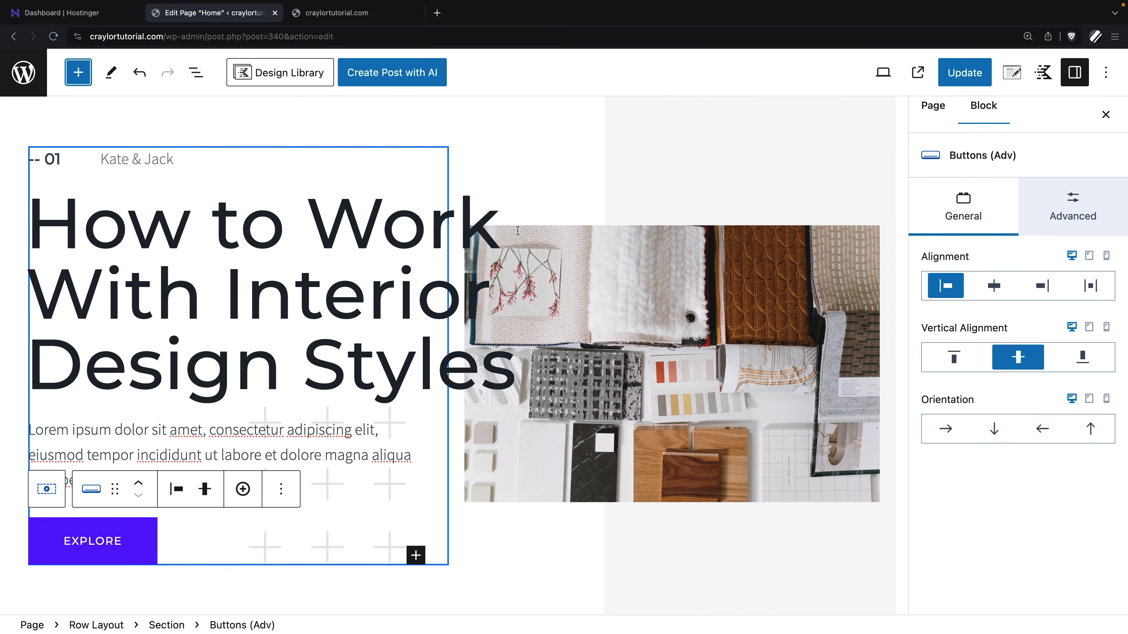
- Preview the Home page layout in the Tablet view and the Mobile view
click(883, 74)
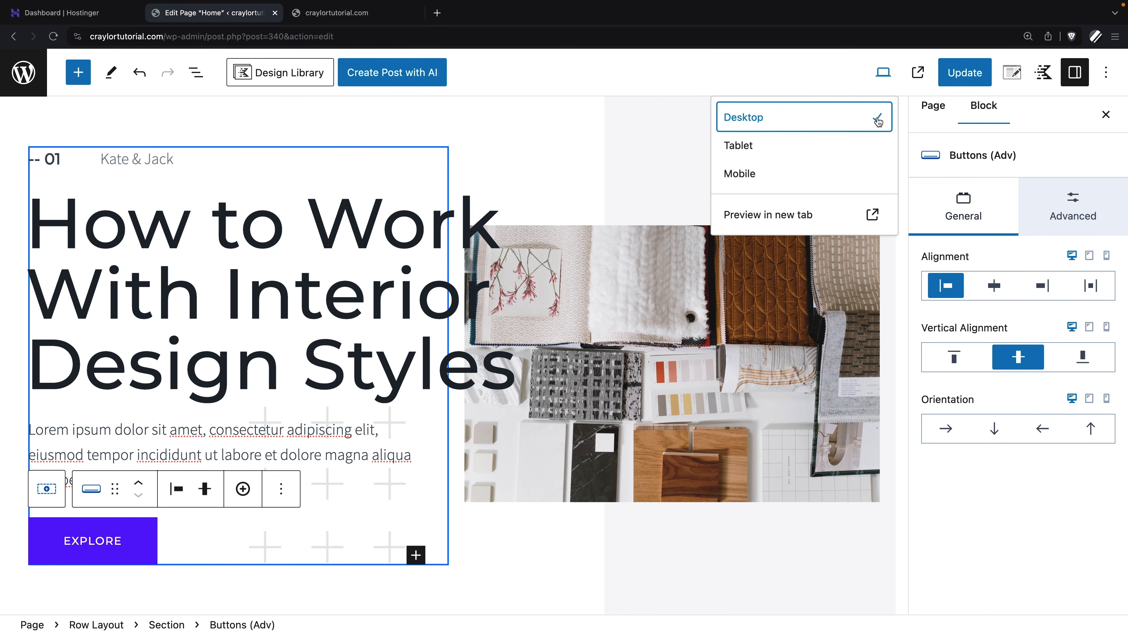
click(874, 145)
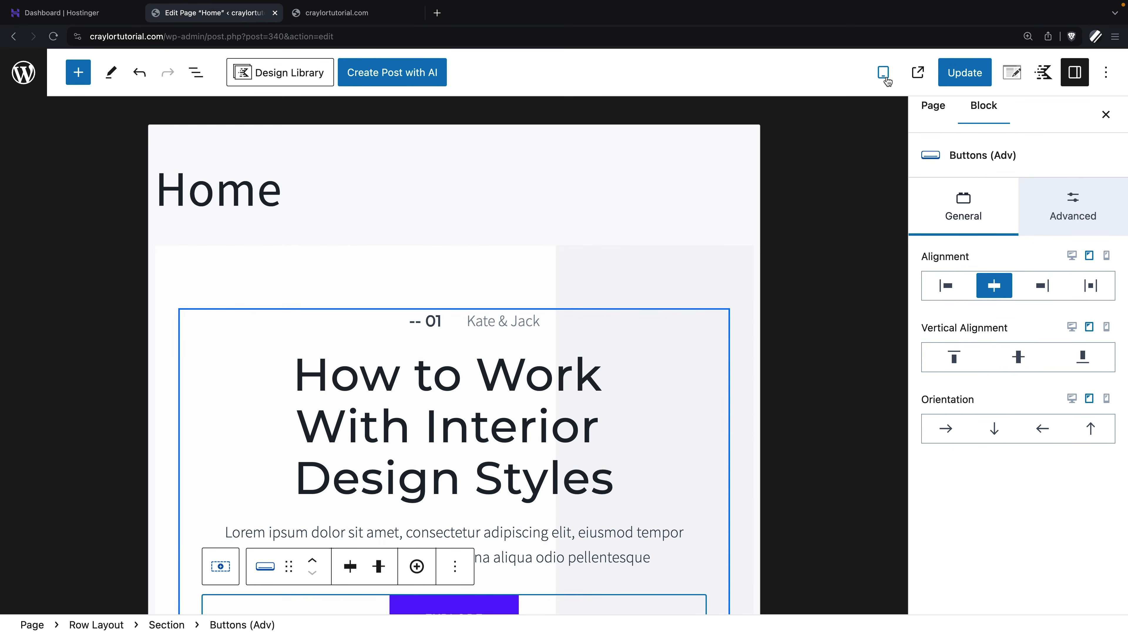
click(886, 79)
click(864, 181)
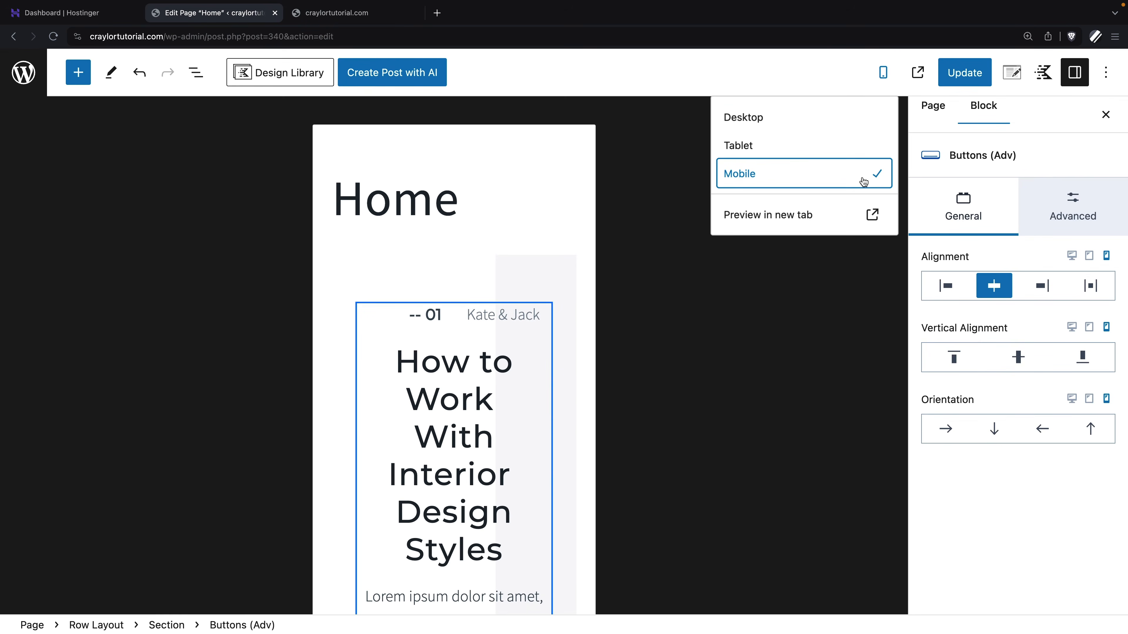